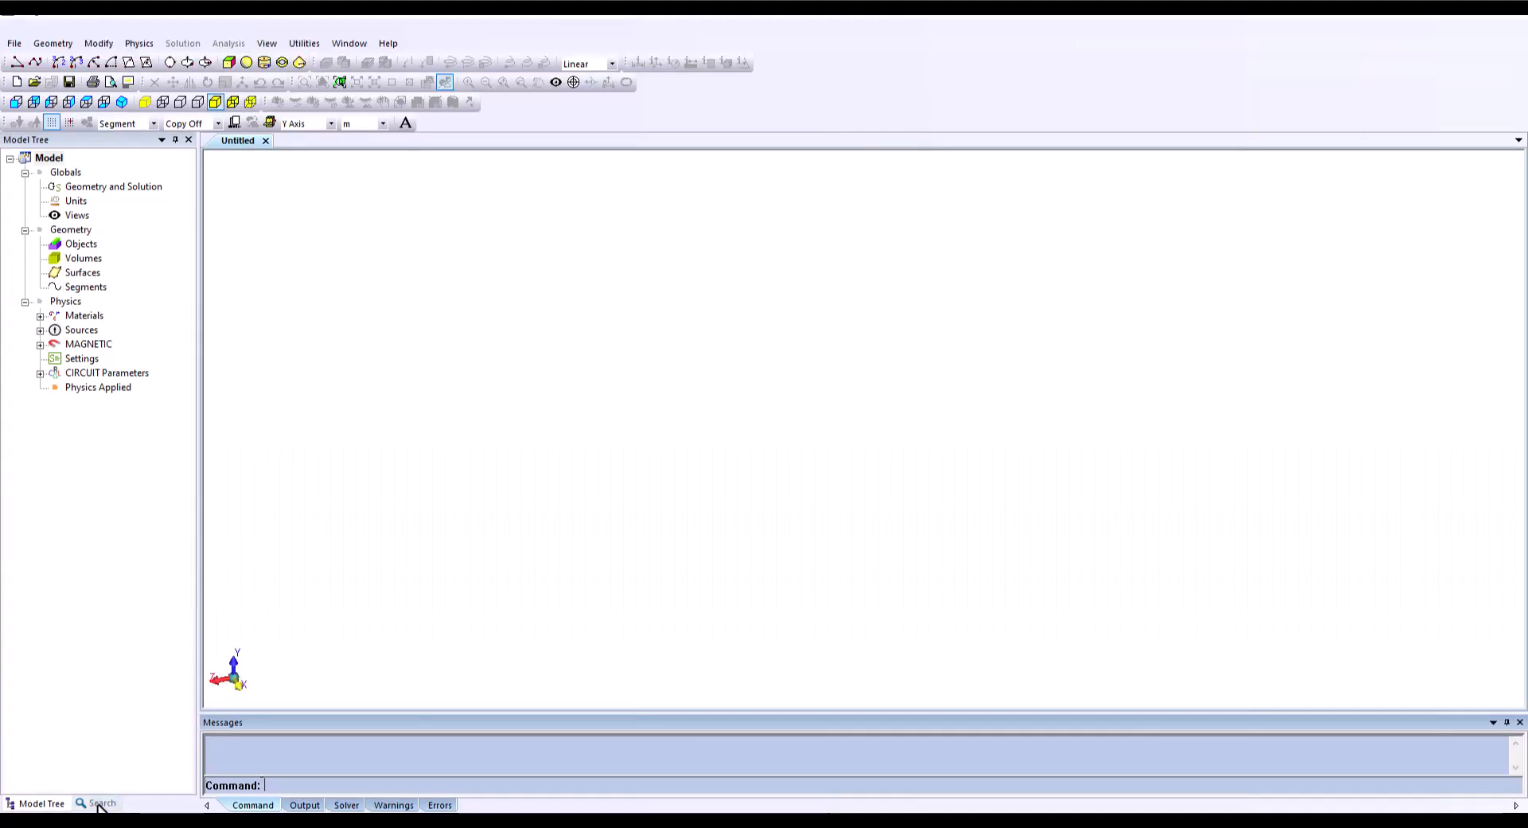
pyautogui.click(99, 804)
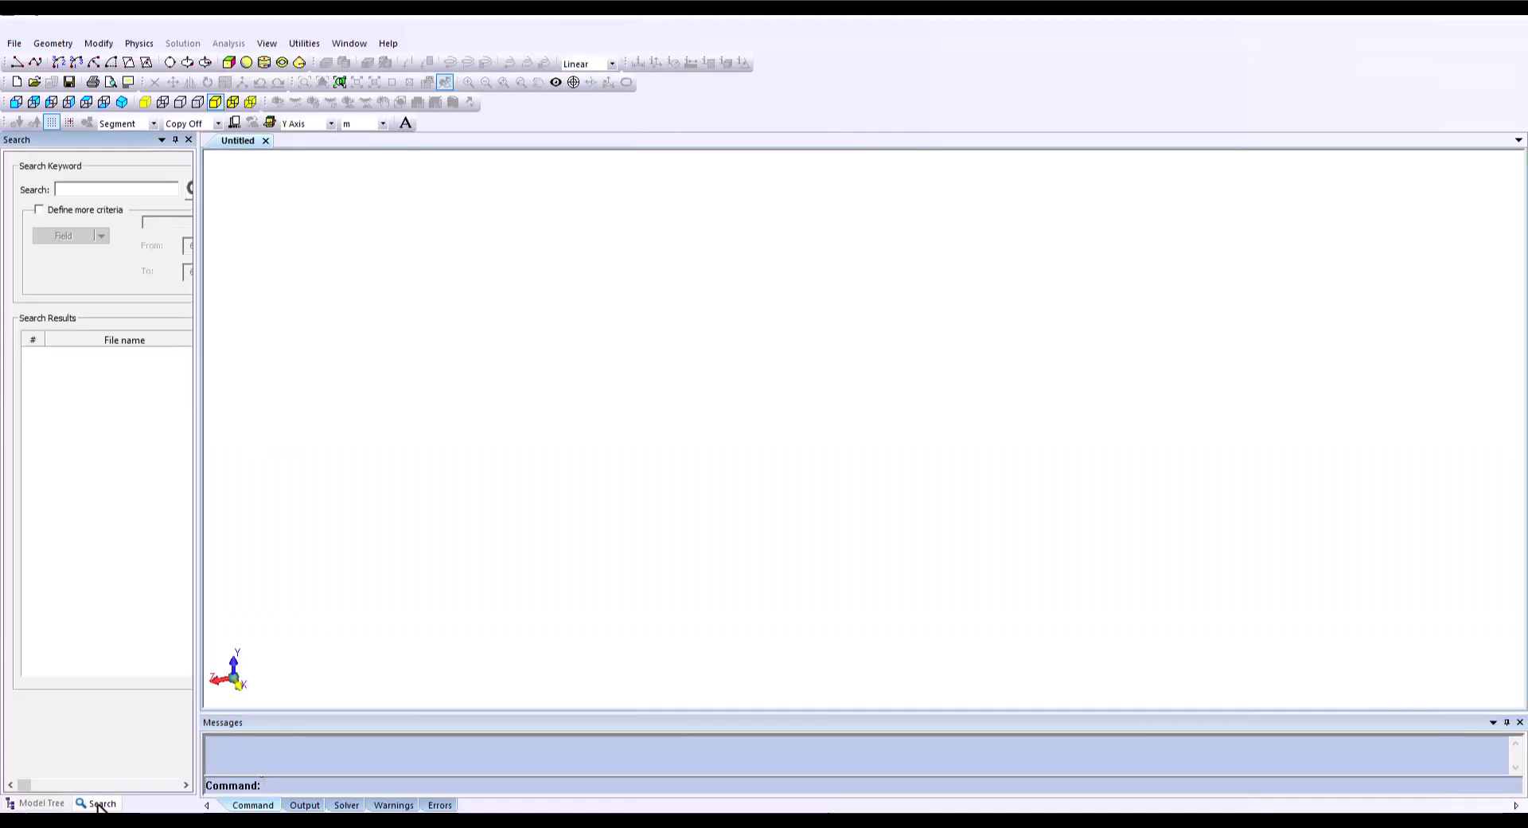
pyautogui.click(36, 802)
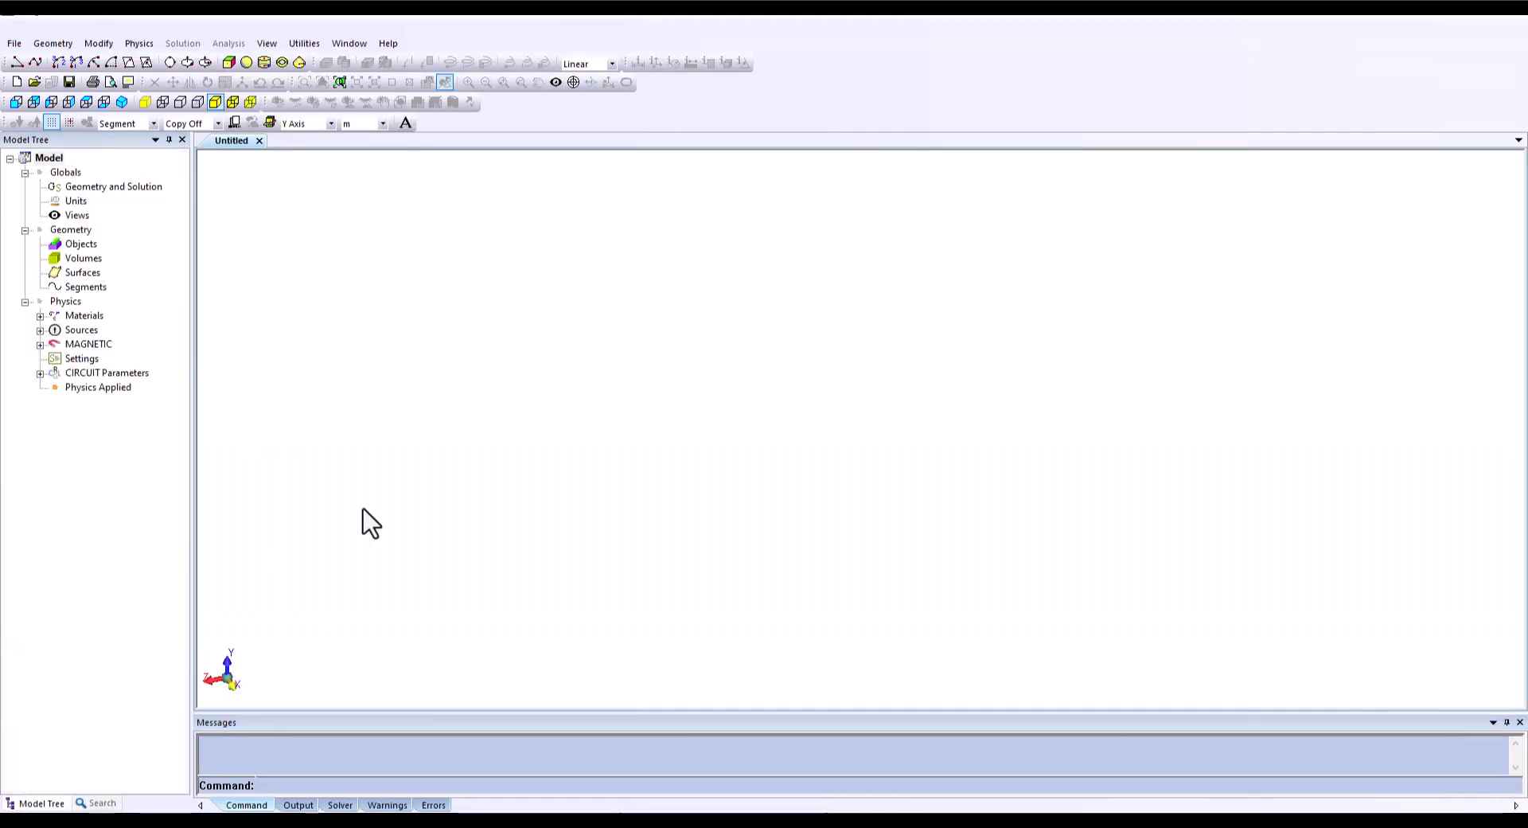
pyautogui.click(38, 43)
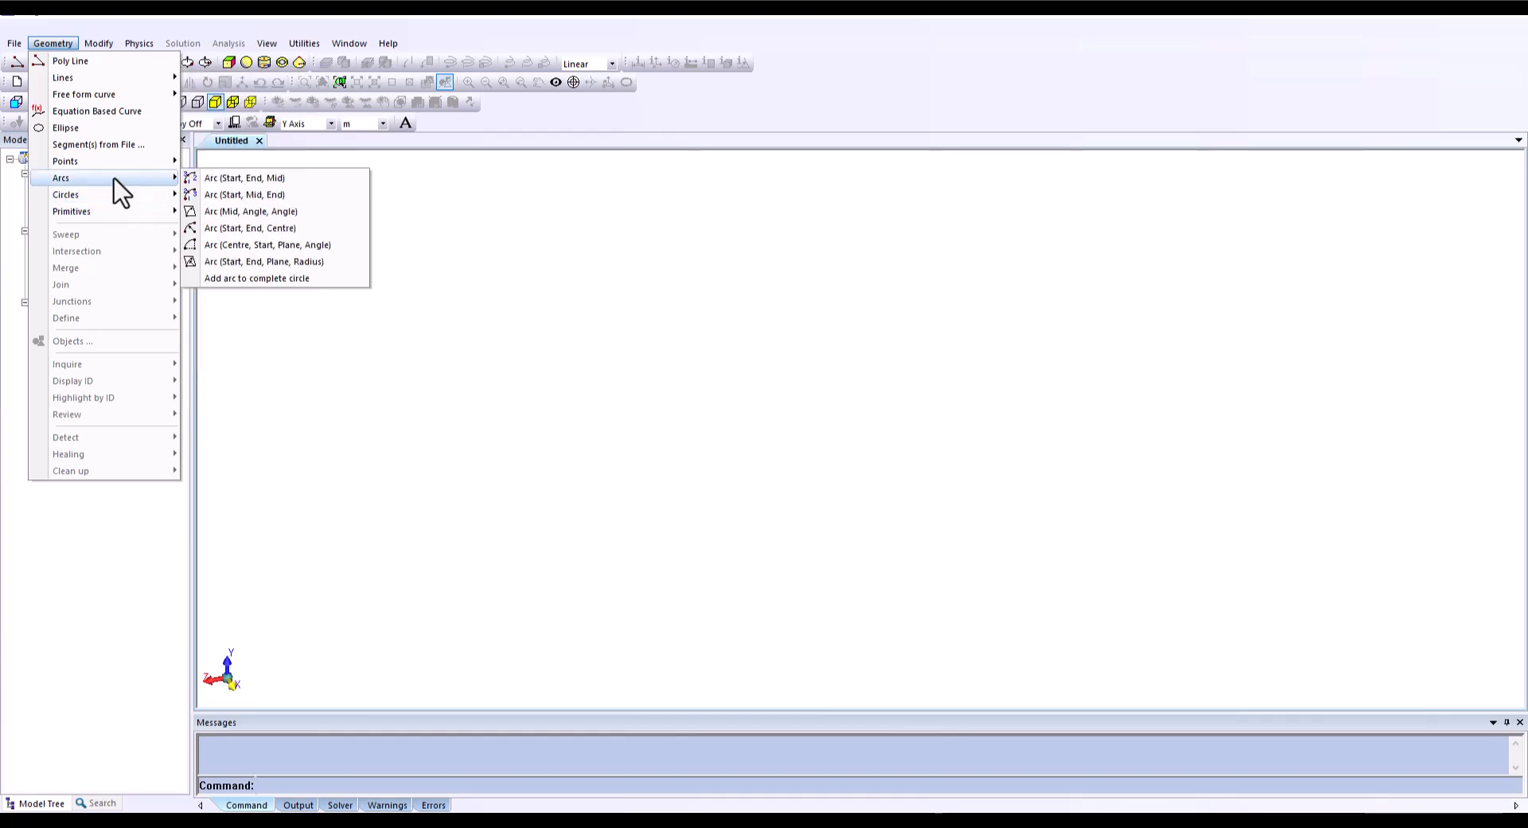
# Step: Import the STEP file Faraday Quick Start Sample-1.stp from the QuickStart folder
pyautogui.moveTo(14, 43)
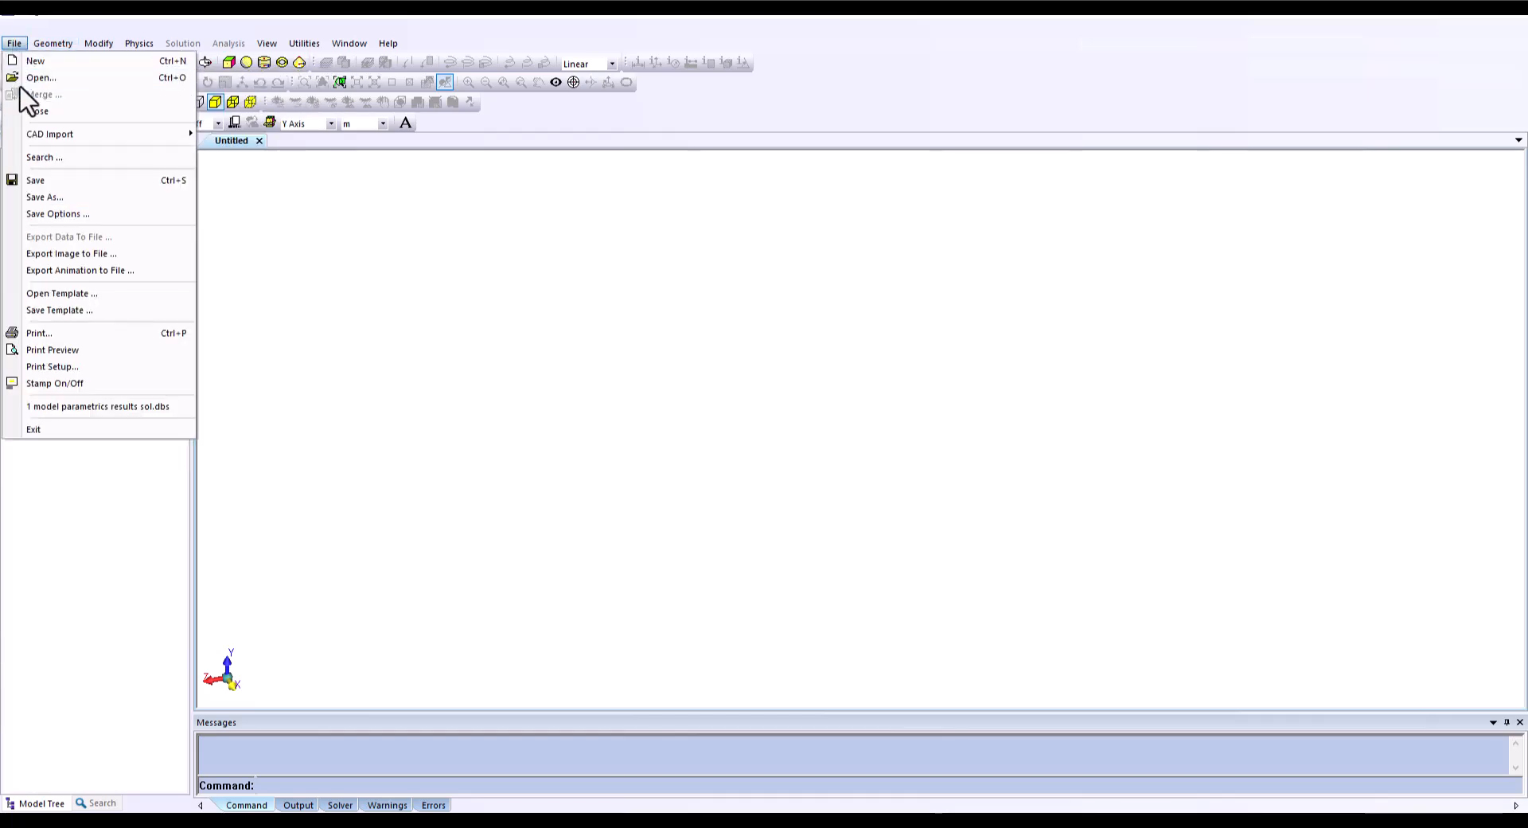
pyautogui.moveTo(101, 134)
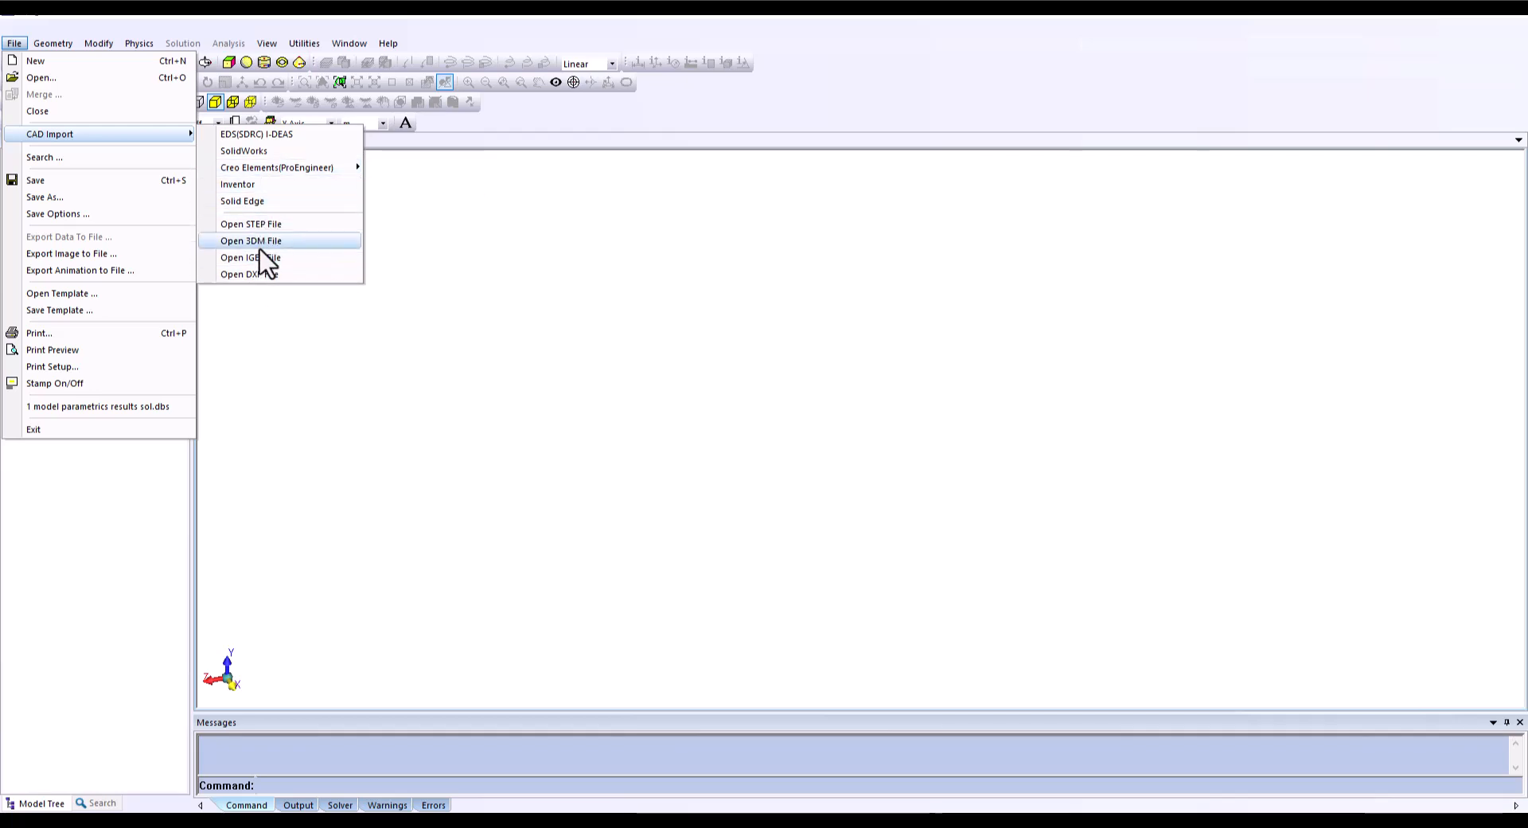
pyautogui.click(263, 228)
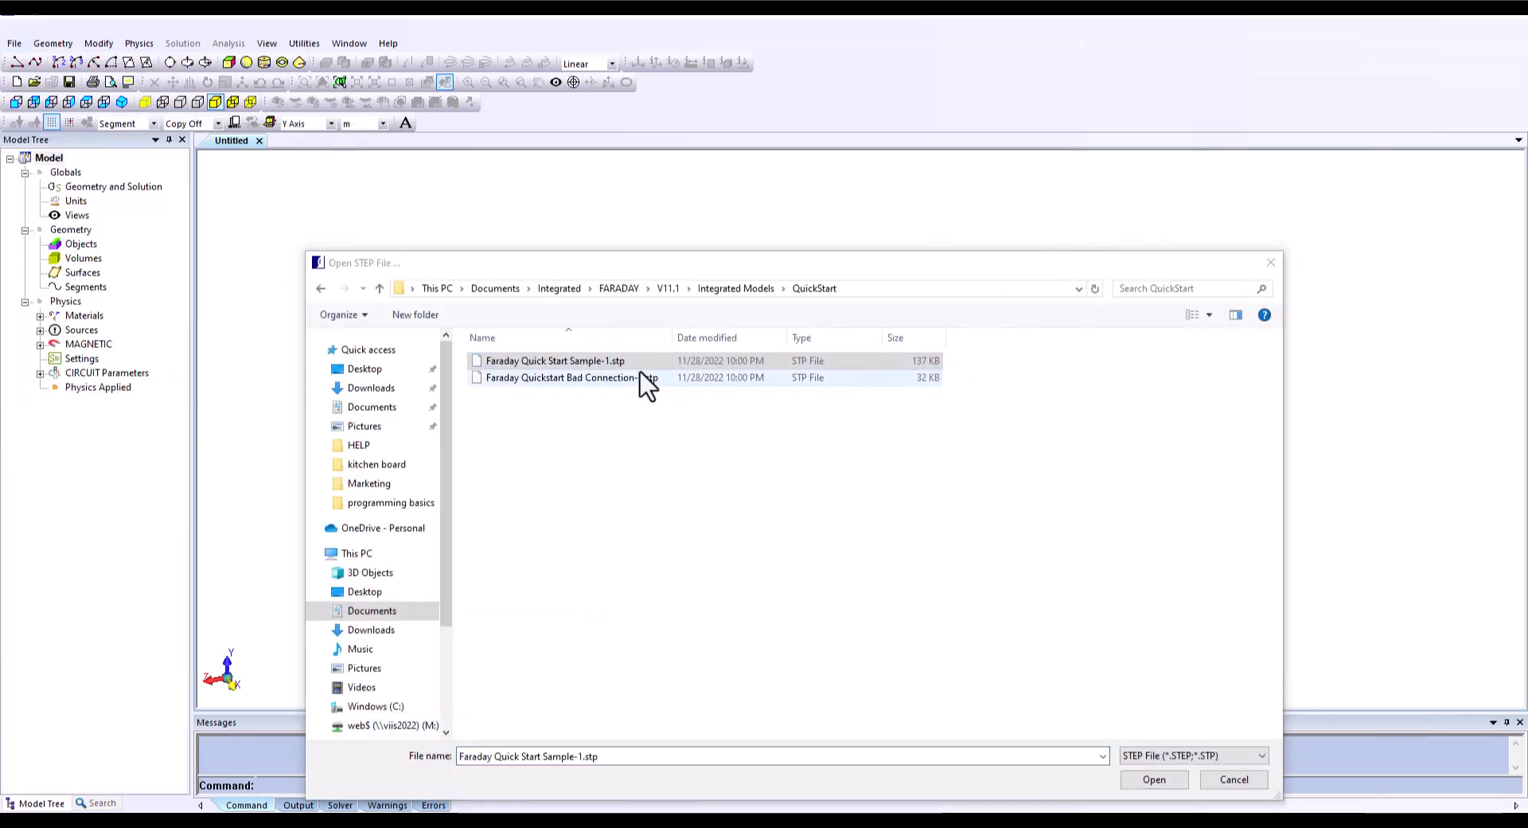
pyautogui.doubleClick(590, 361)
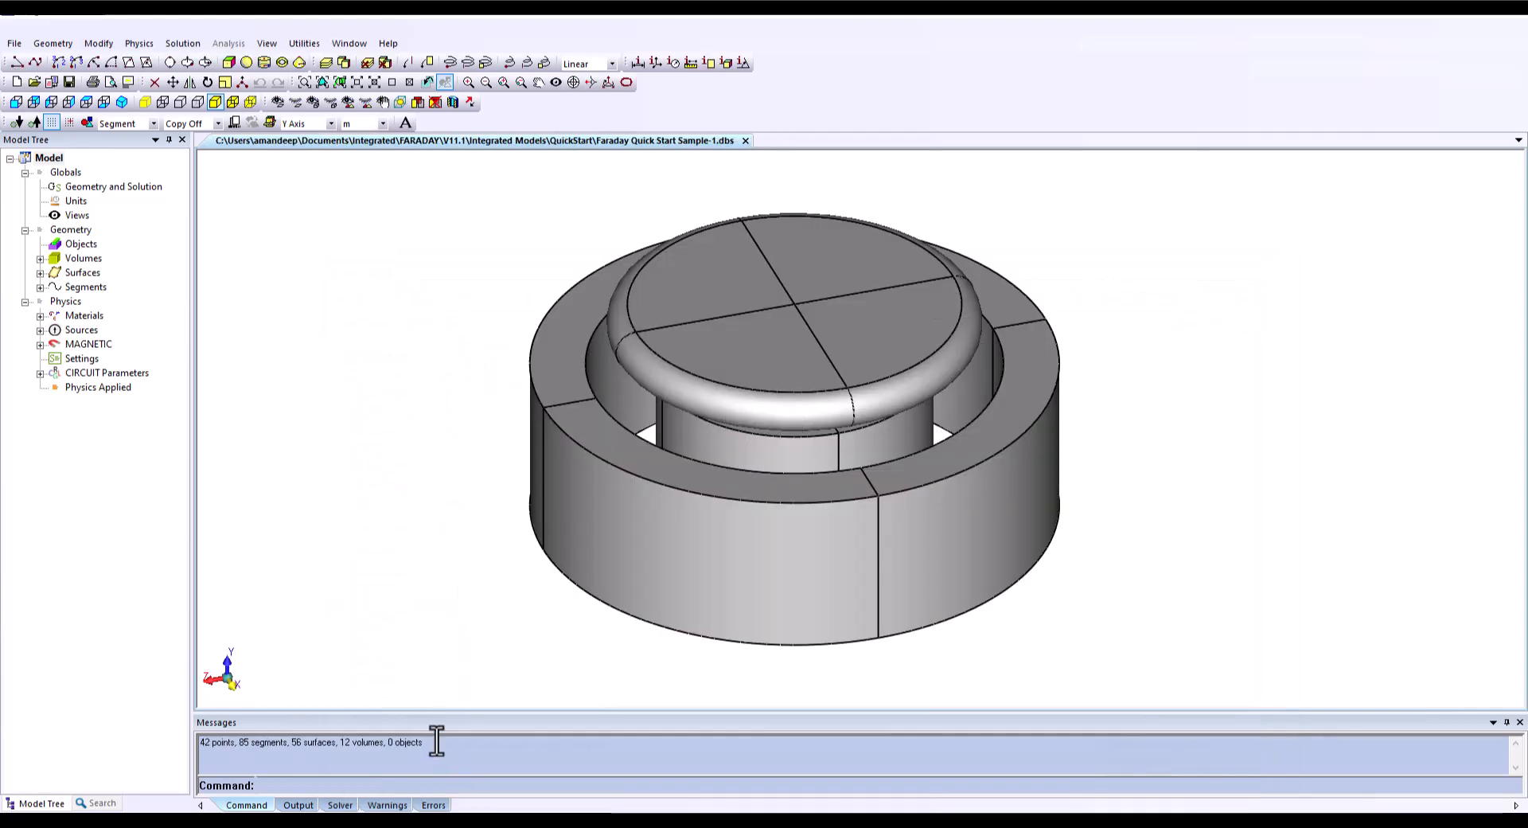
# Step: Review the model's base, force and torque unit settings without changing them
pyautogui.click(77, 201)
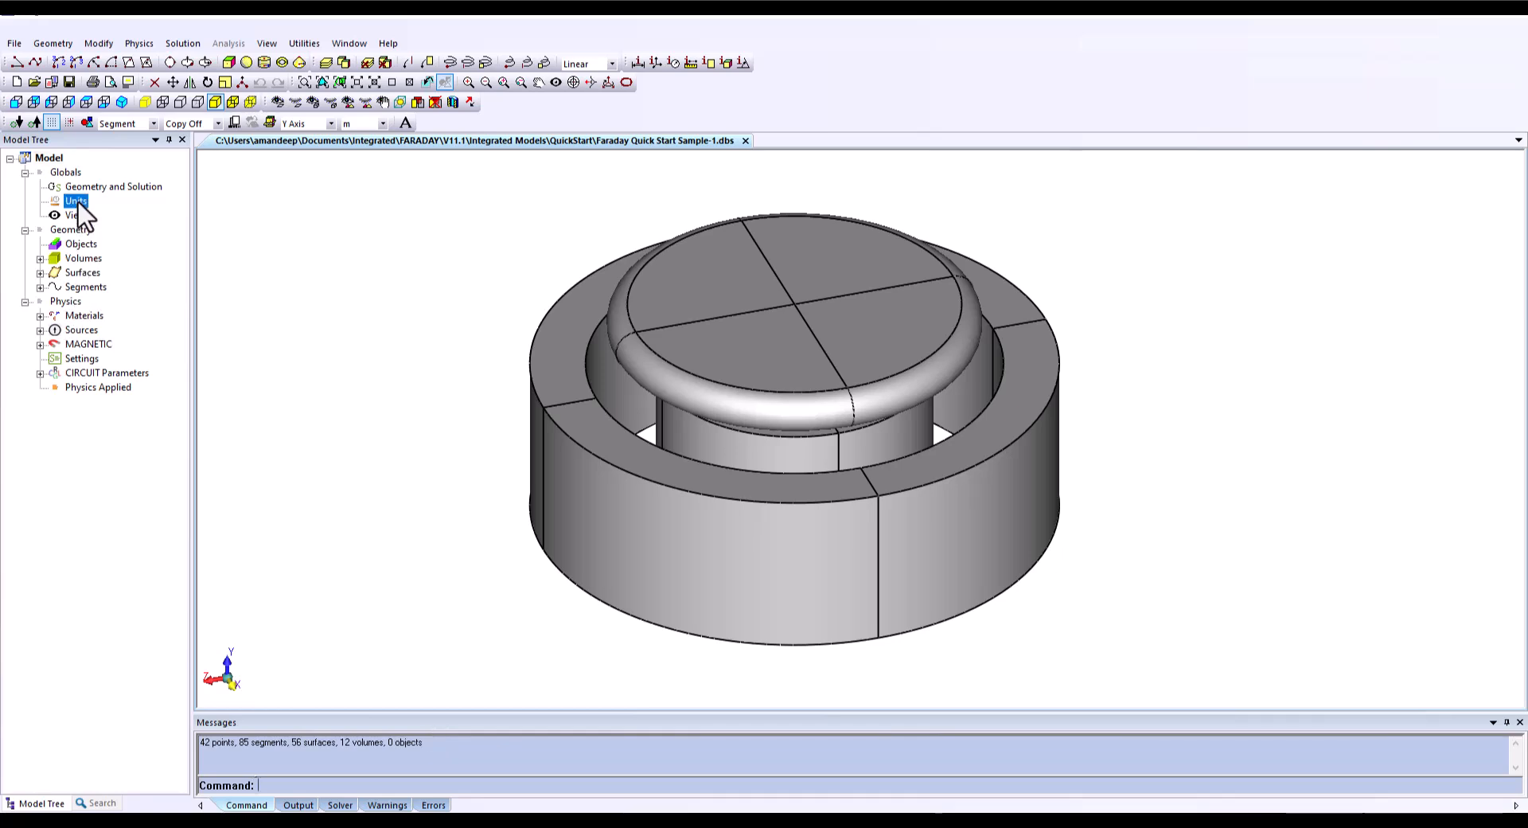
pyautogui.click(304, 43)
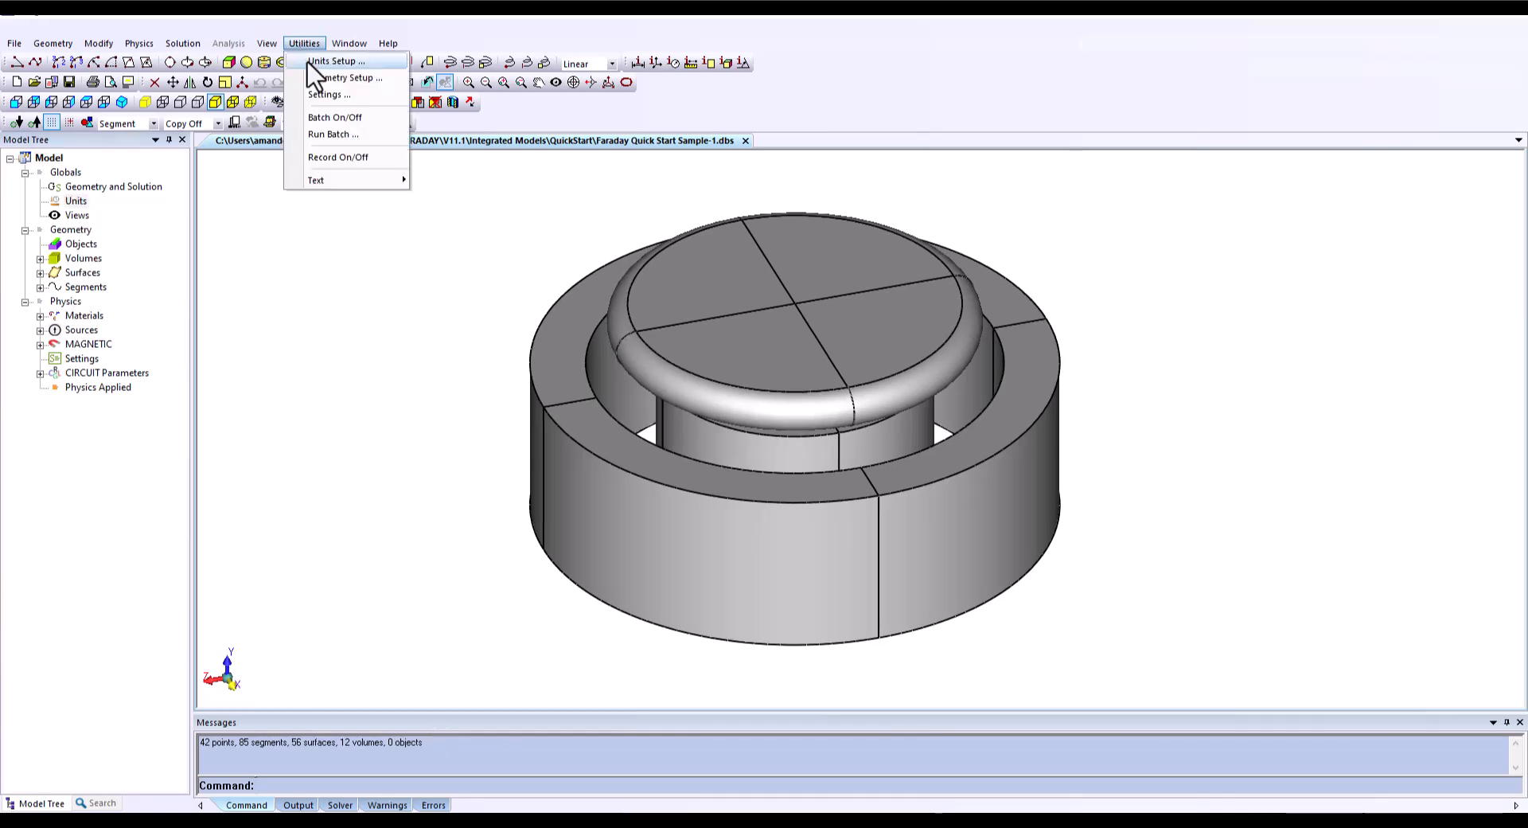
pyautogui.click(315, 61)
pyautogui.moveTo(625, 174); pyautogui.dragTo(393, 174)
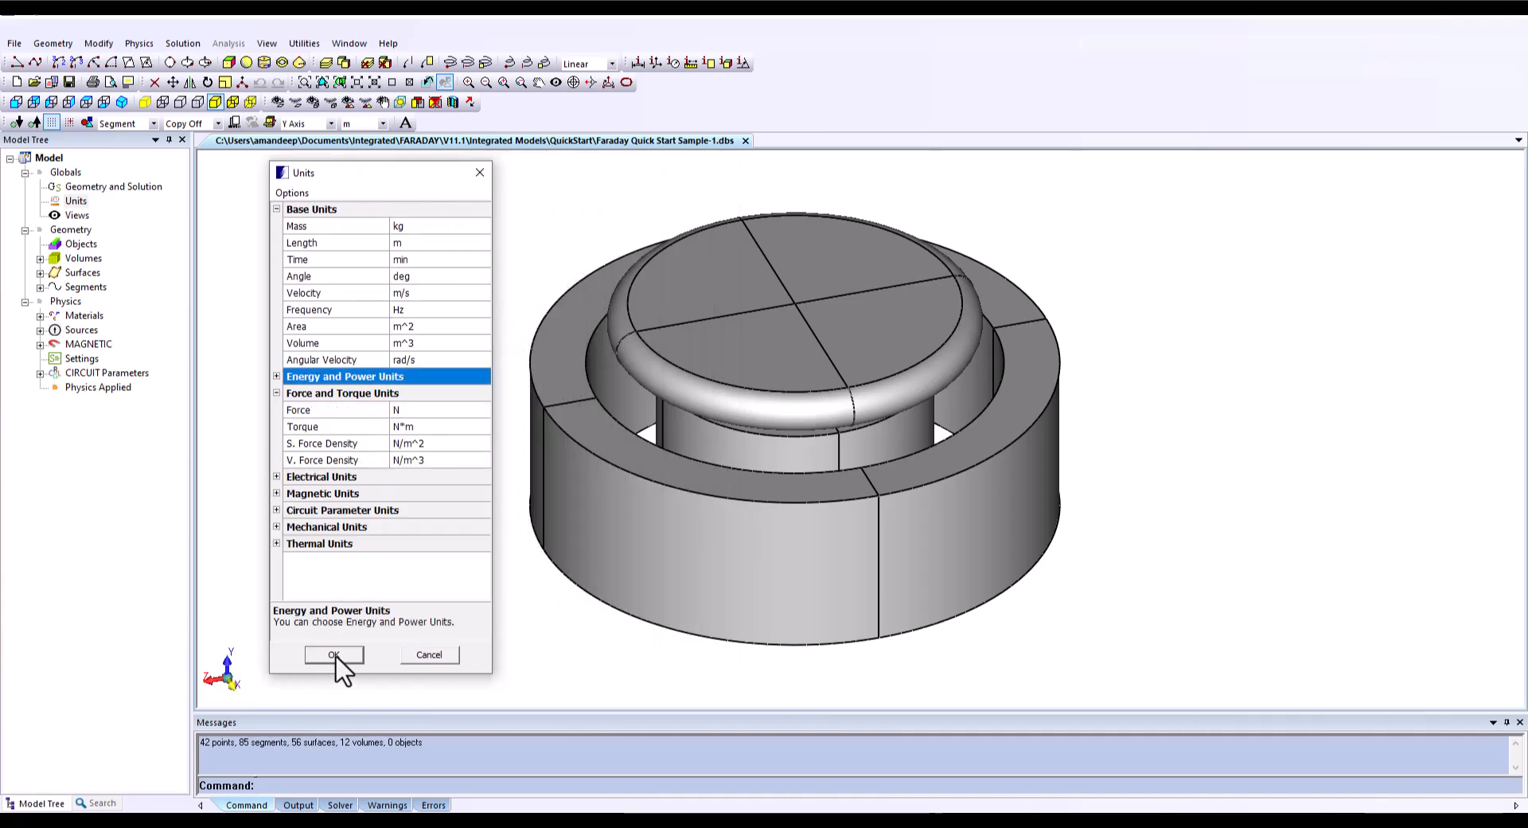
pyautogui.click(334, 654)
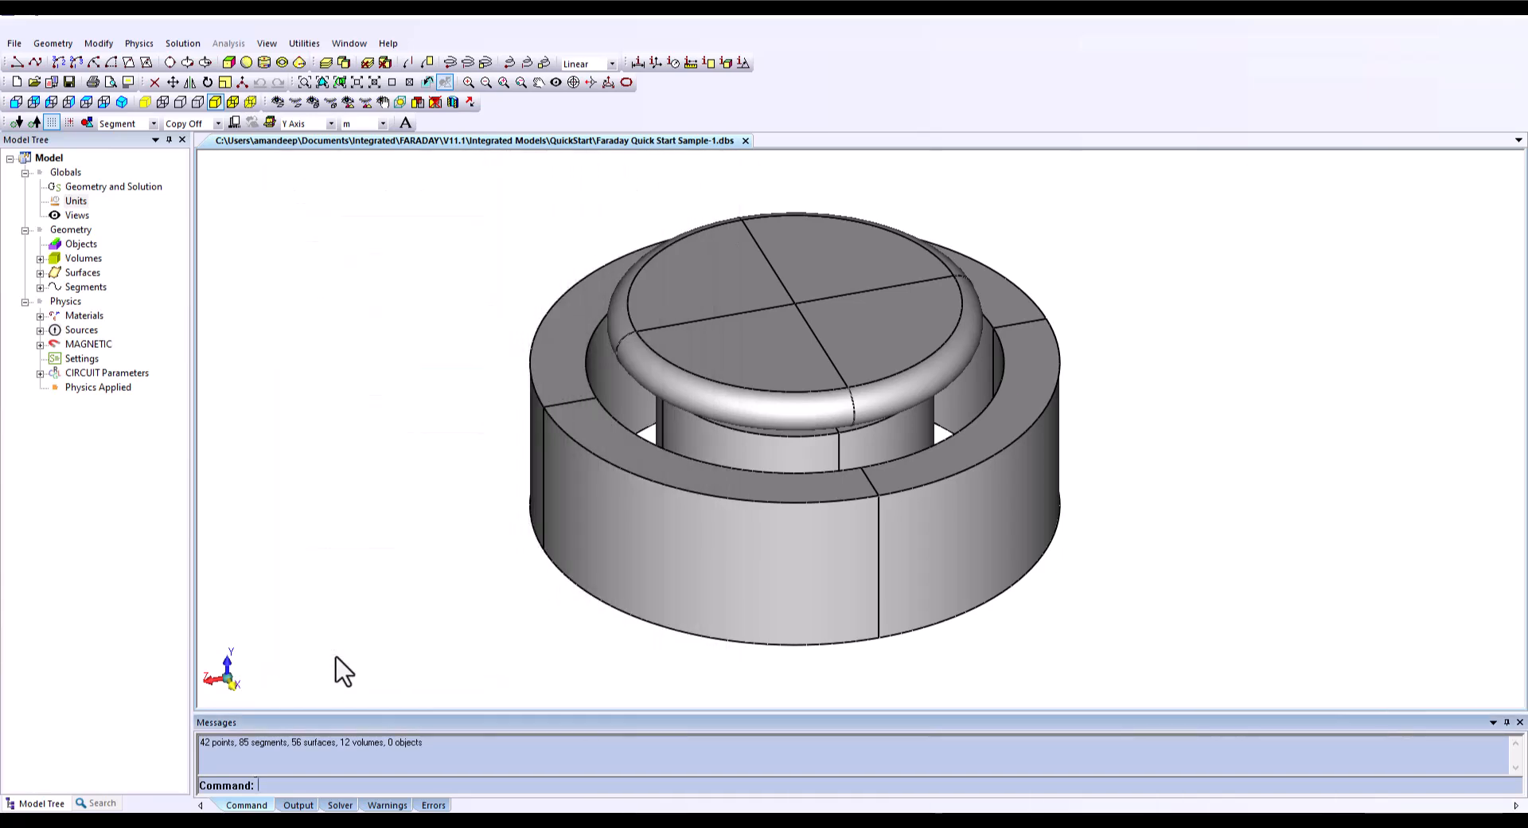
# Step: Create three new geometry objects in the model's object list
pyautogui.click(81, 245)
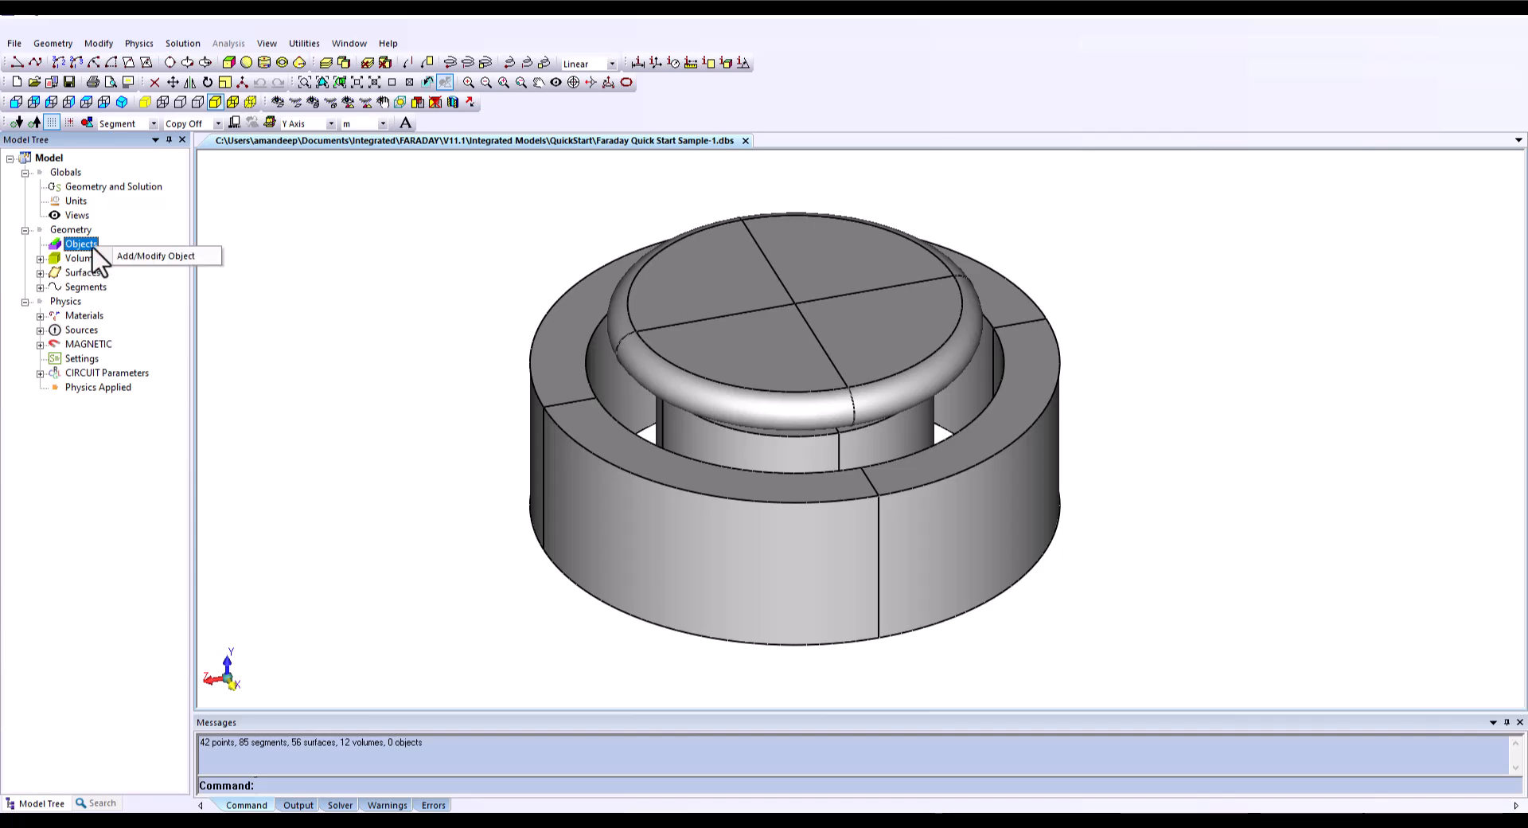
pyautogui.click(119, 255)
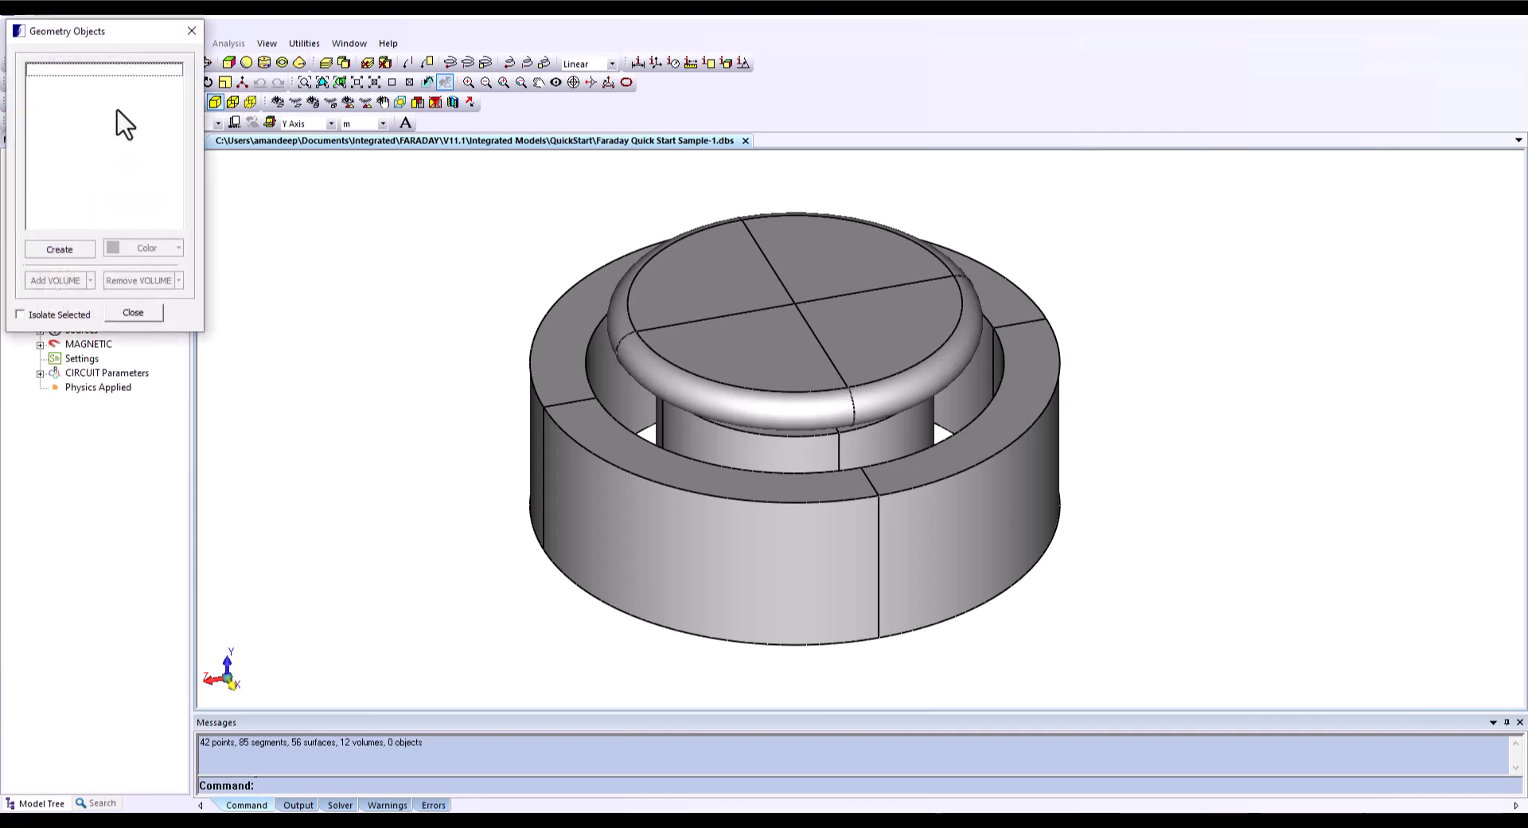
pyautogui.moveTo(155, 36); pyautogui.dragTo(317, 205)
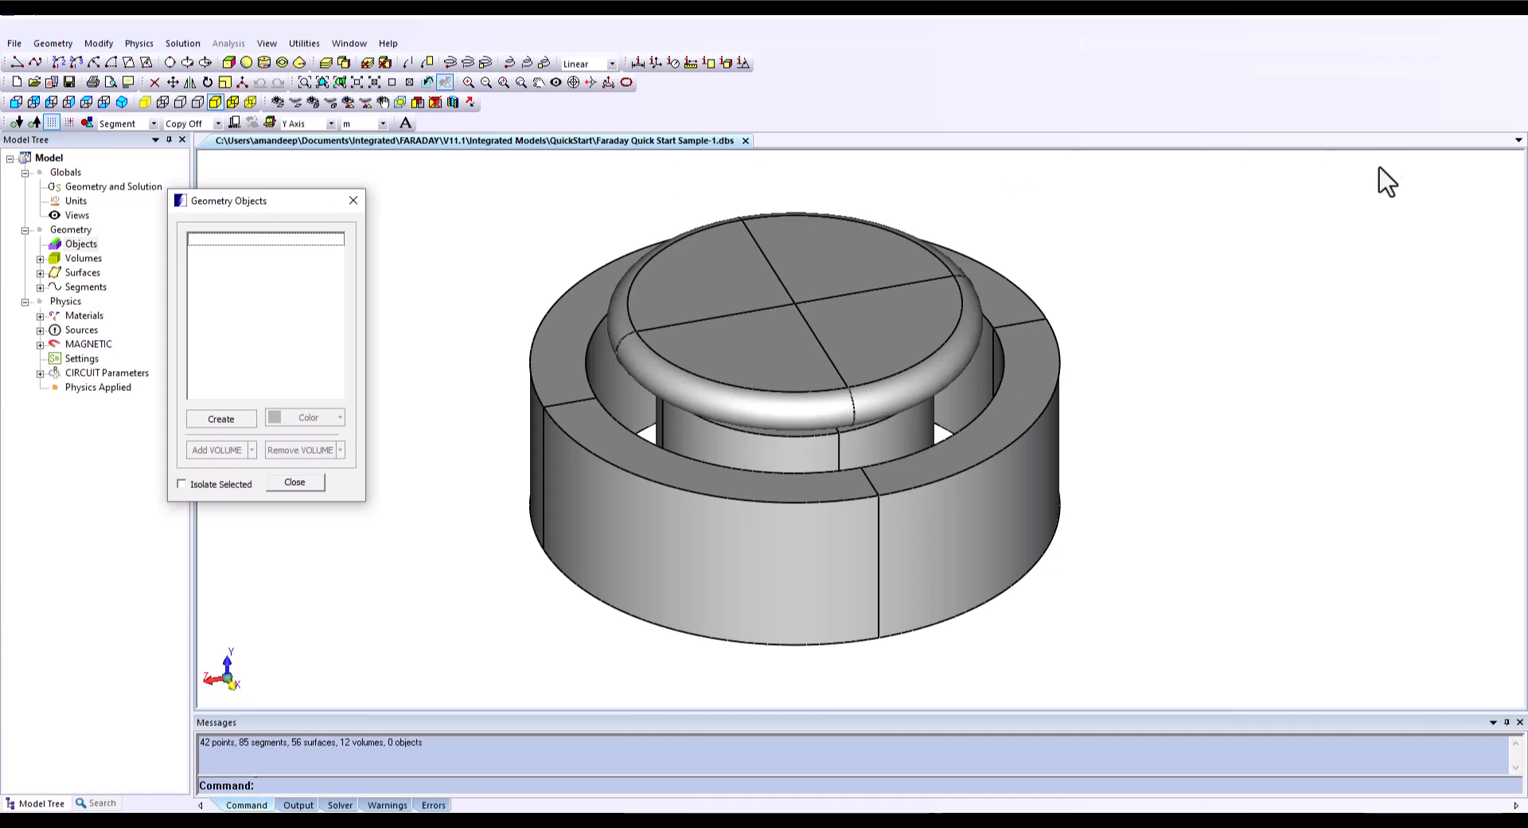
pyautogui.click(198, 423)
pyautogui.click(199, 423)
pyautogui.click(199, 423)
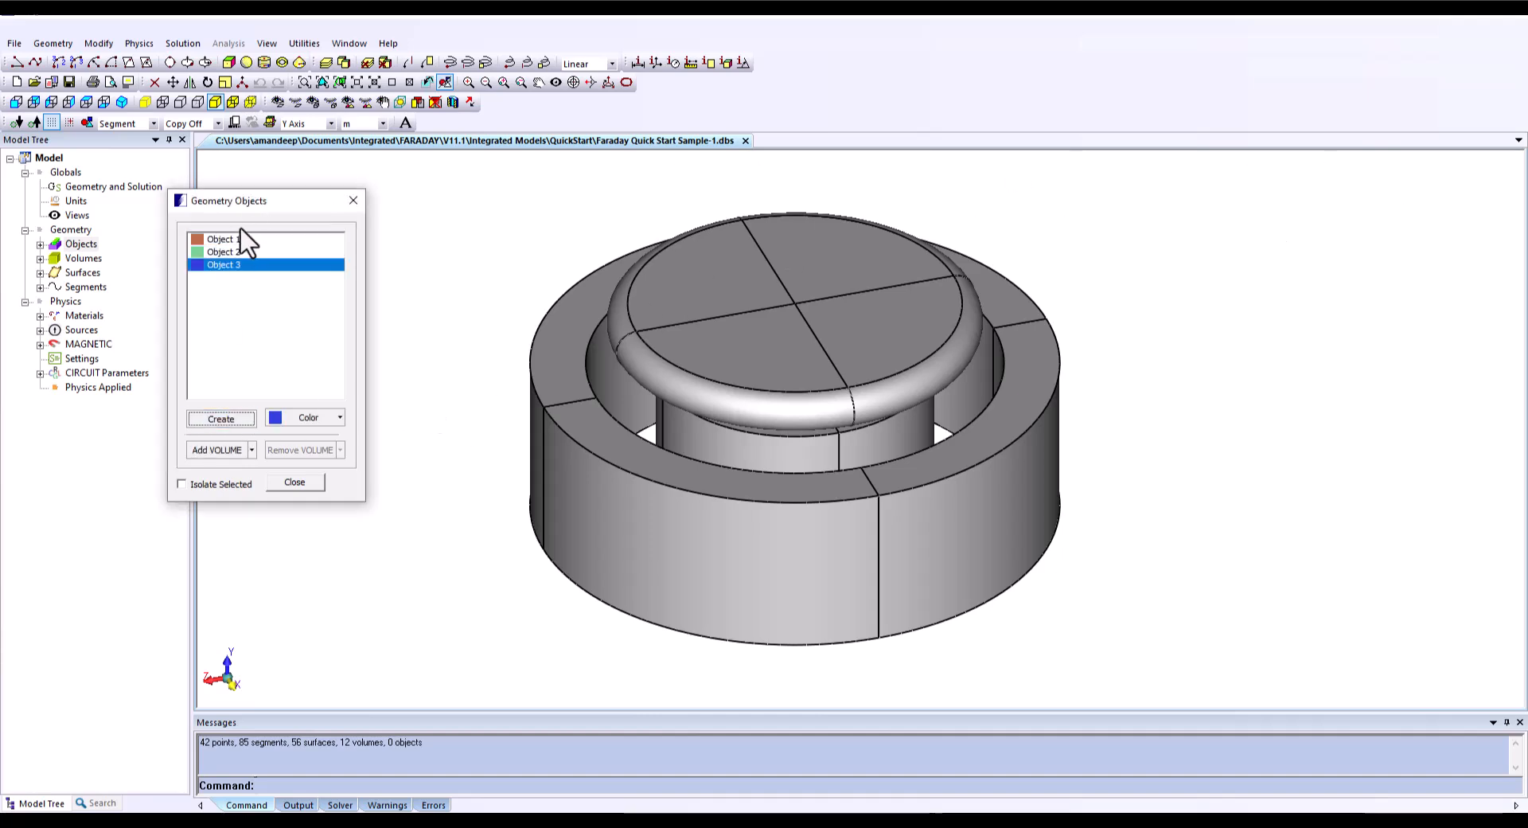
# Step: Rename the first geometry object as Disc
pyautogui.click(230, 239)
pyautogui.rightClick(241, 239)
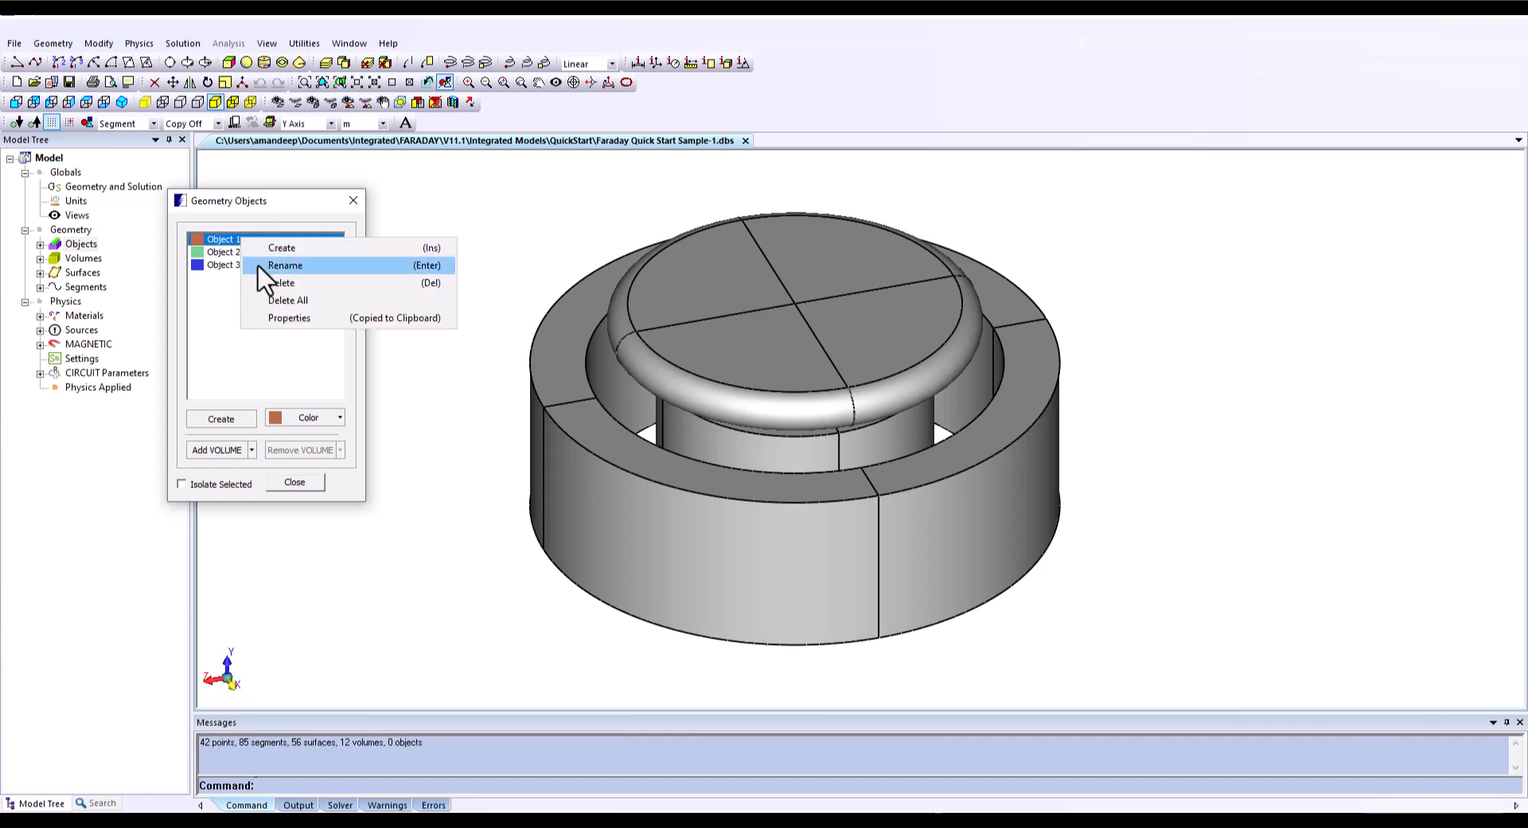
pyautogui.click(258, 265)
pyautogui.press('BackSpace')
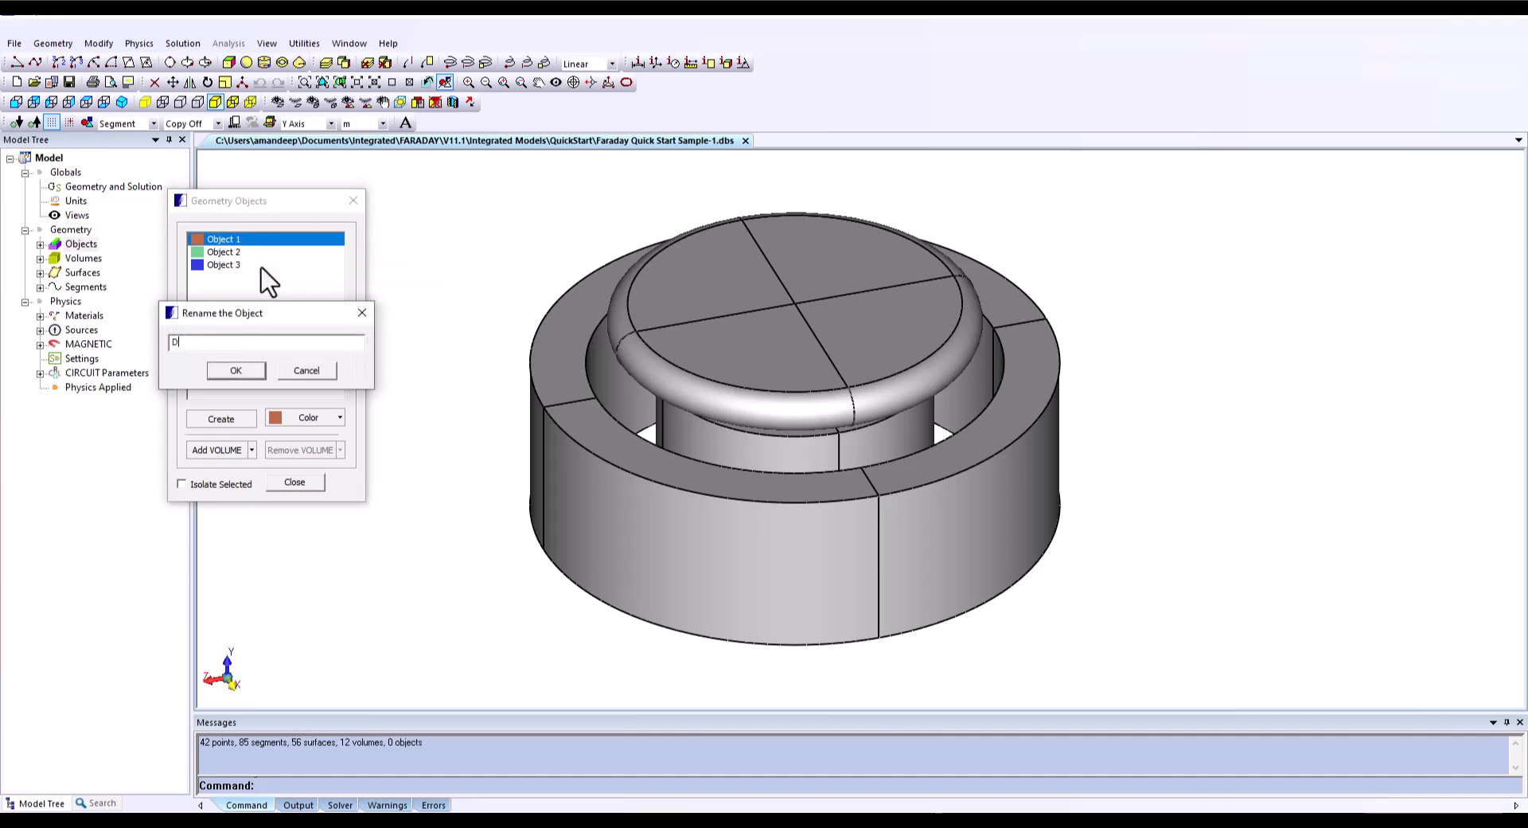
pyautogui.write('Disc')
pyautogui.click(236, 370)
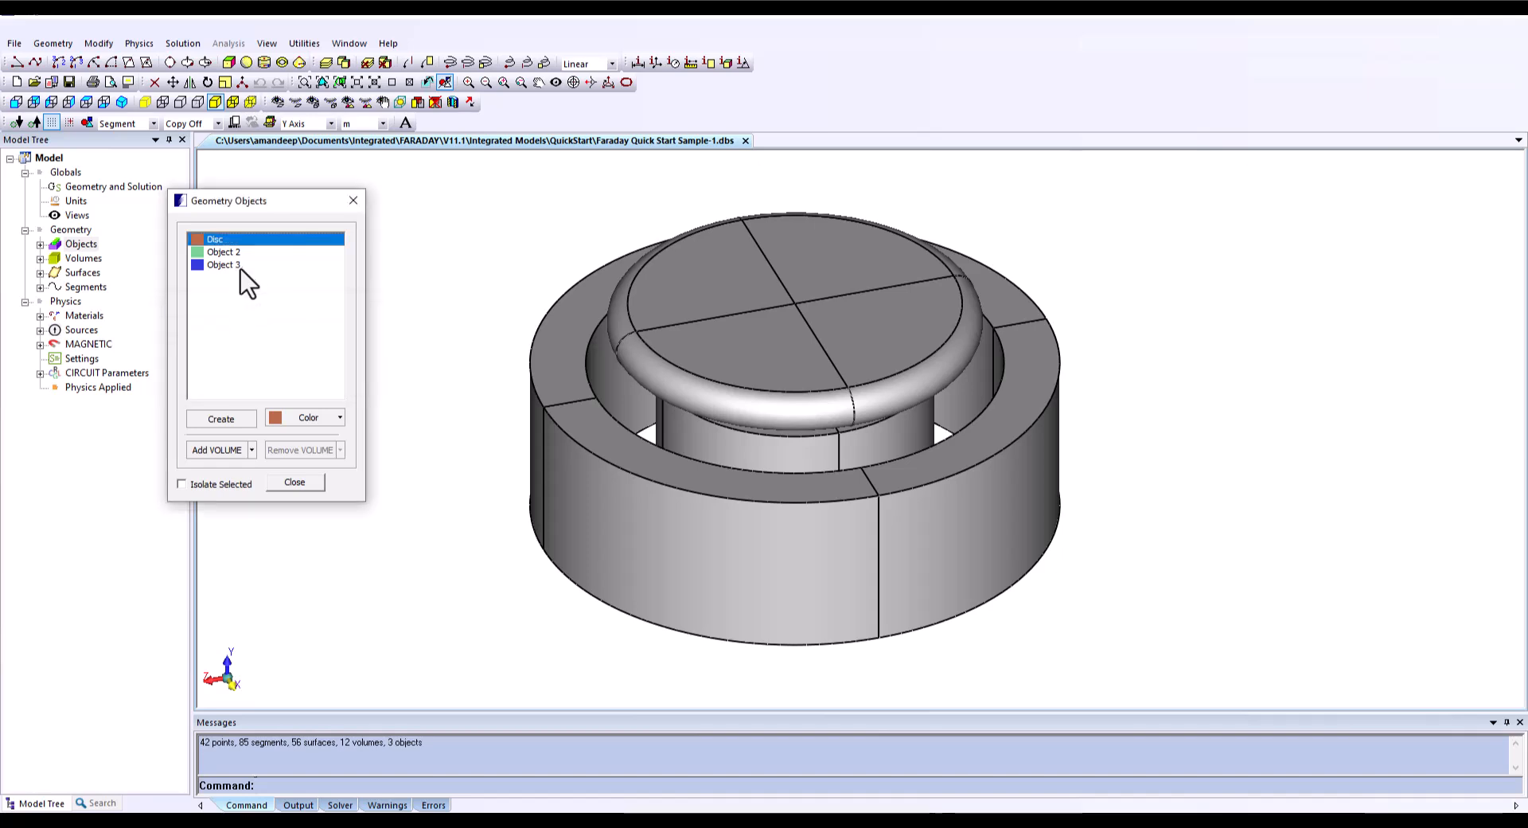
# Step: Rename the second geometry object as Inner Coil
pyautogui.click(230, 251)
pyautogui.rightClick(236, 251)
pyautogui.click(272, 279)
pyautogui.press('BackSpace')
pyautogui.write('Inner Coil')
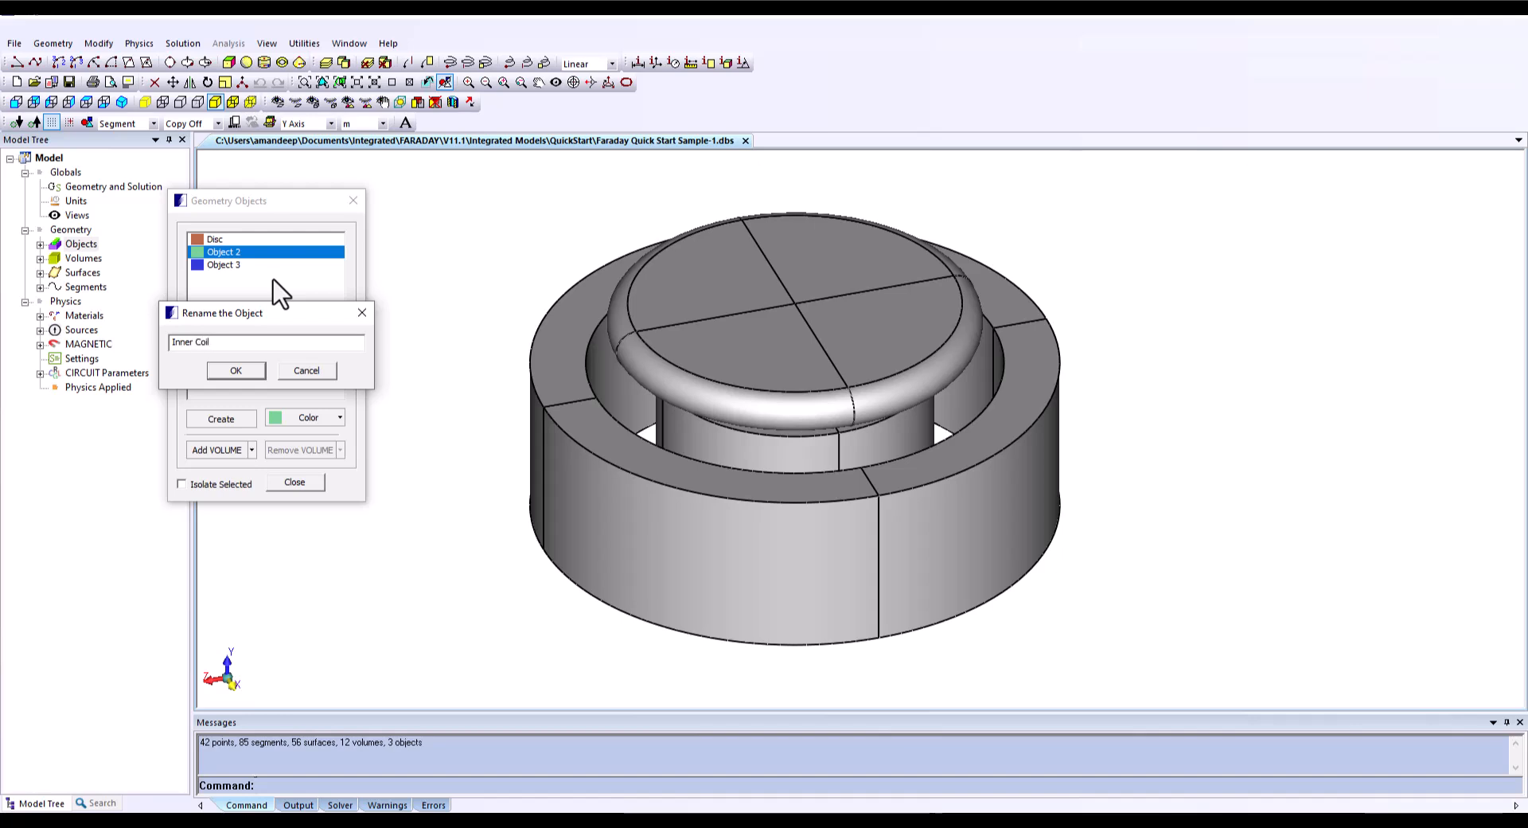
pyautogui.click(235, 371)
# Step: Rename the third geometry object as Outer Coil
pyautogui.click(232, 265)
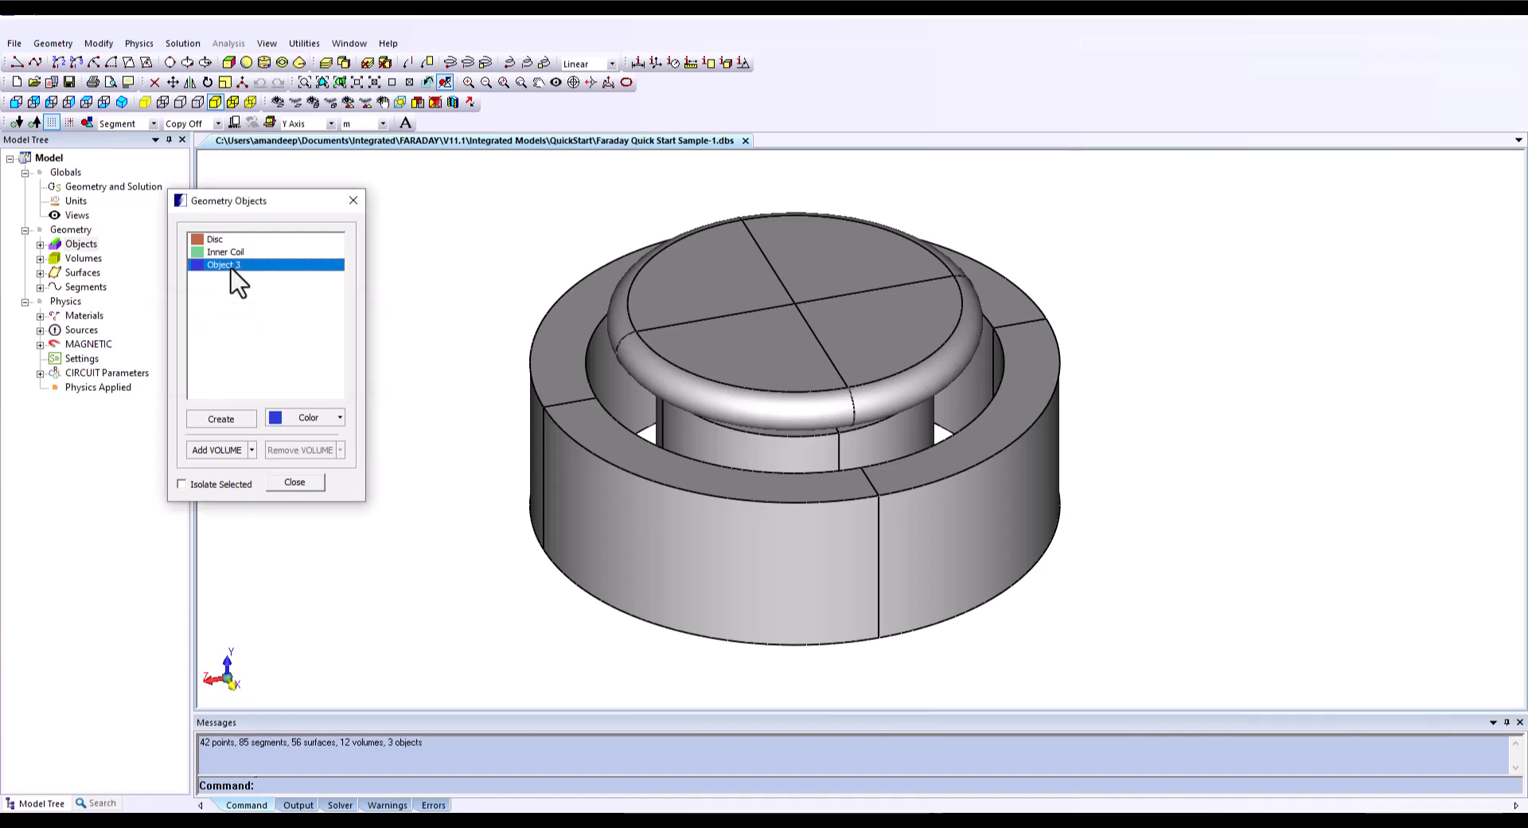
pyautogui.rightClick(231, 269)
pyautogui.click(255, 296)
pyautogui.write('Outer Coil')
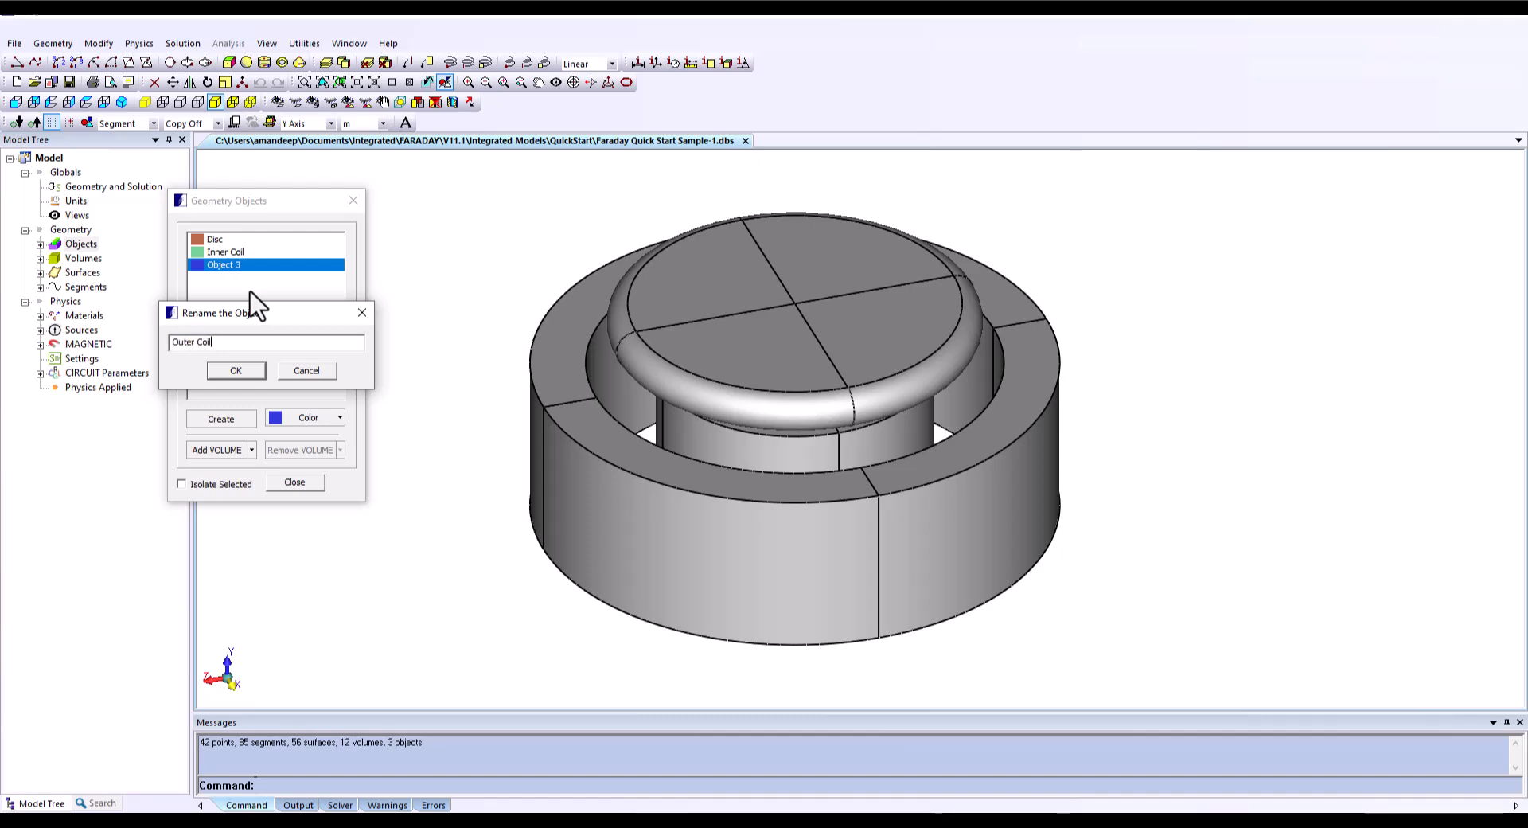
pyautogui.click(236, 370)
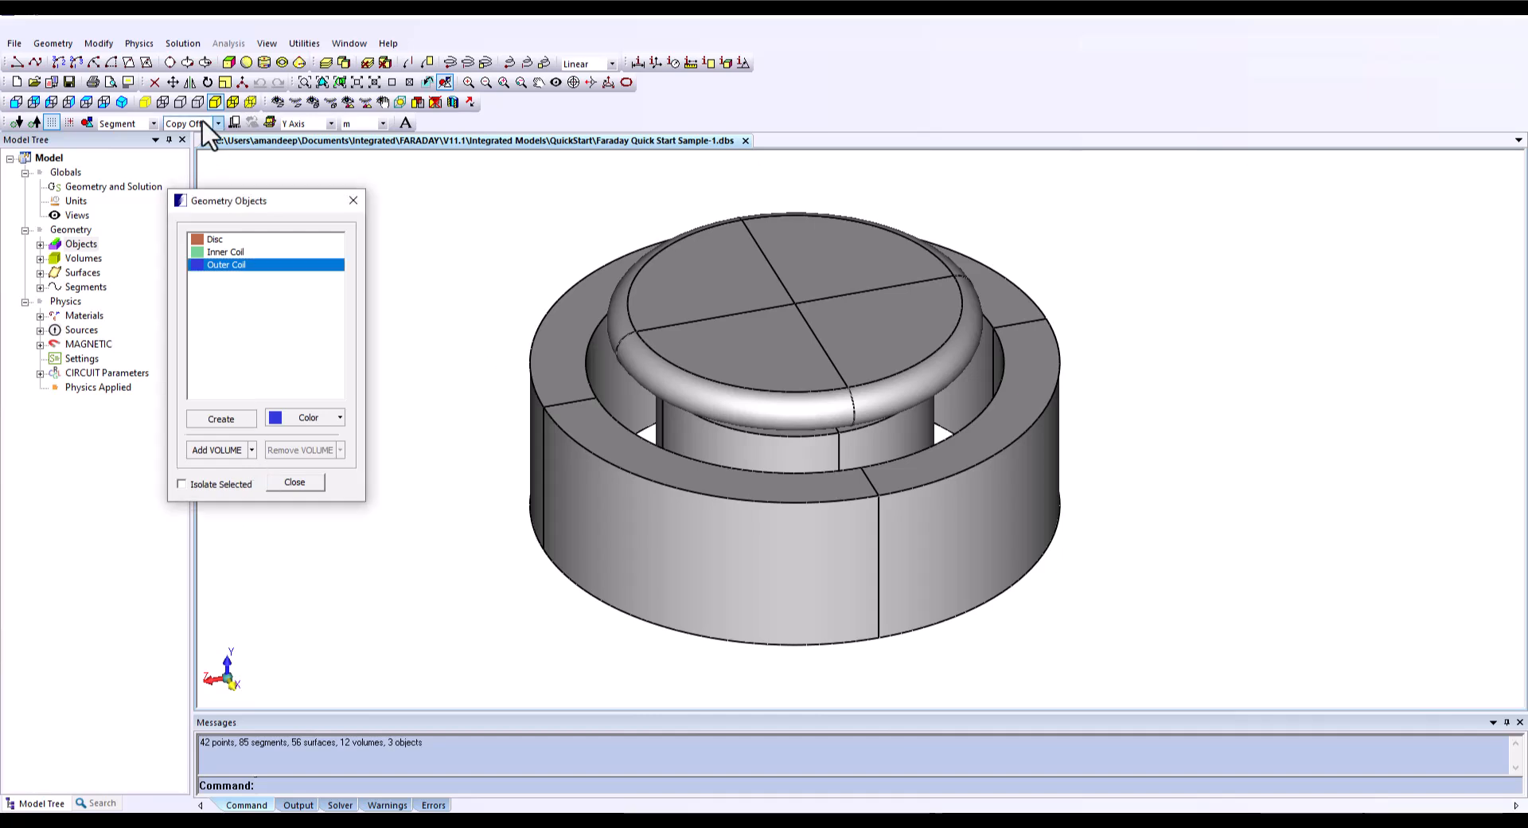
# Step: Set the selection type to Volume and add the four quarter volumes of the top disc to the Disc object
pyautogui.click(153, 123)
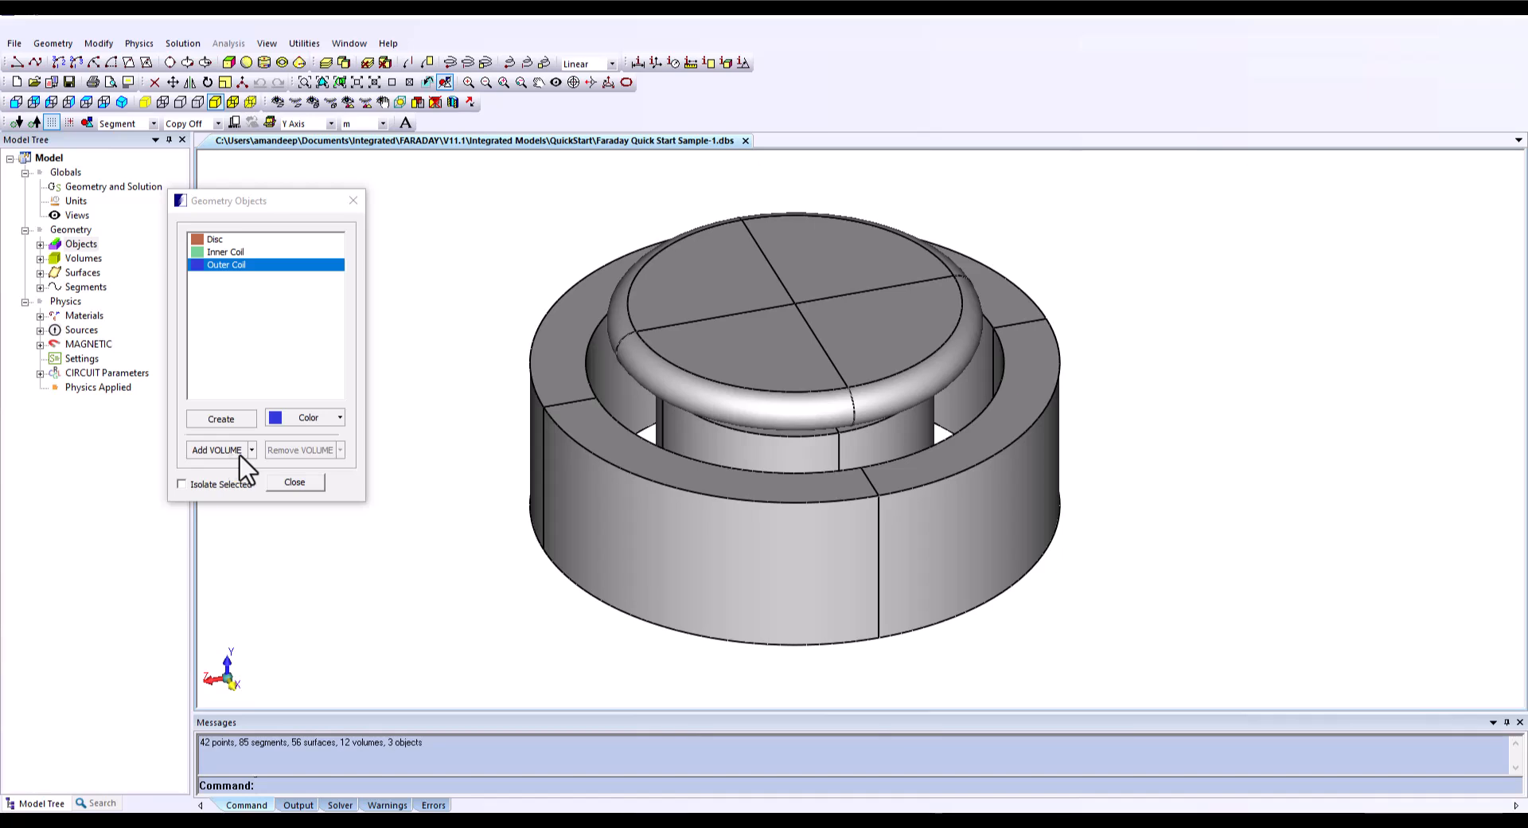
pyautogui.click(251, 454)
pyautogui.click(251, 453)
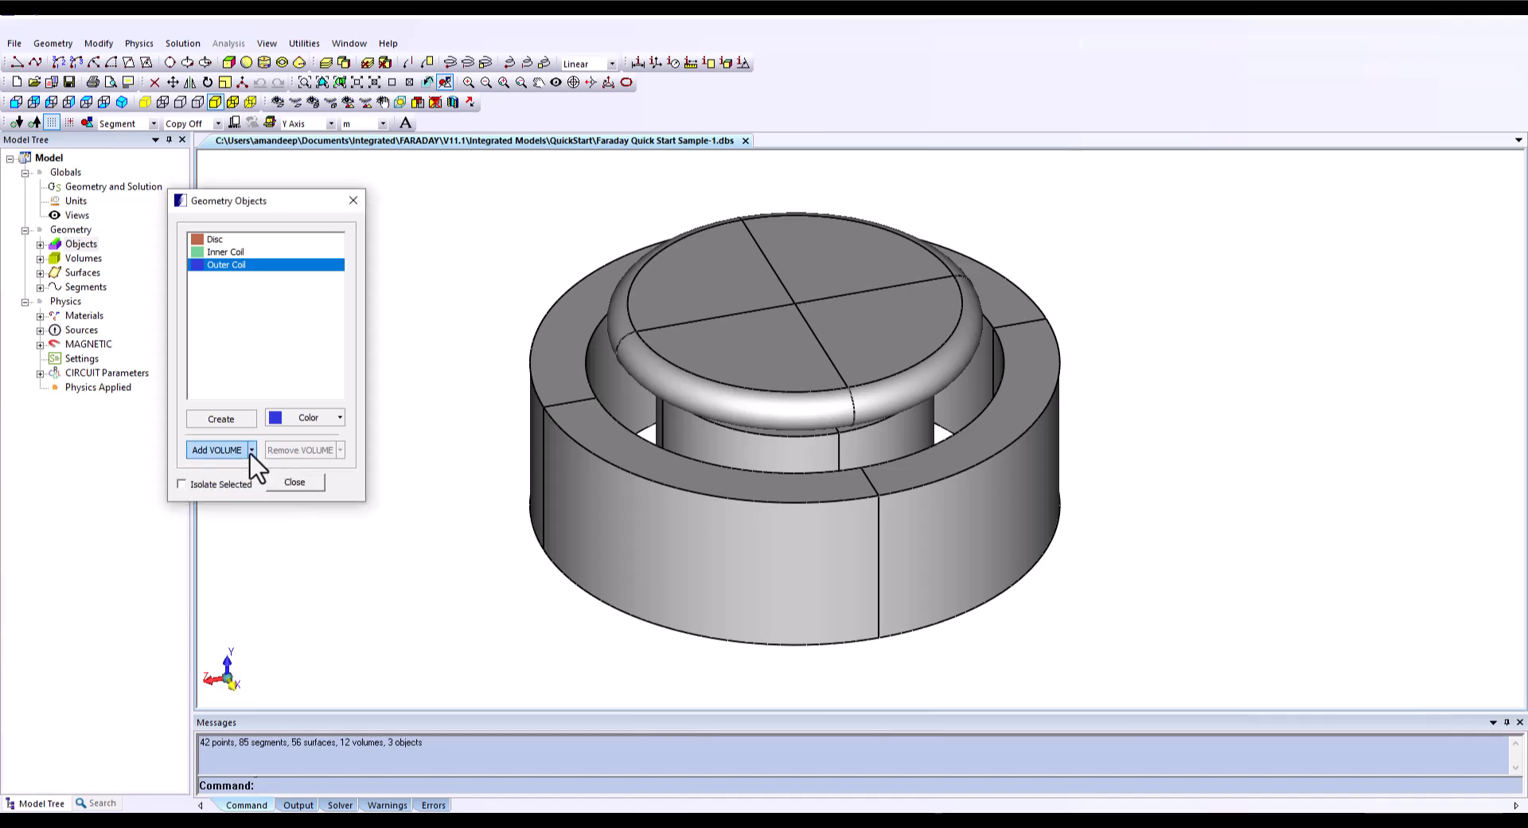
pyautogui.click(219, 450)
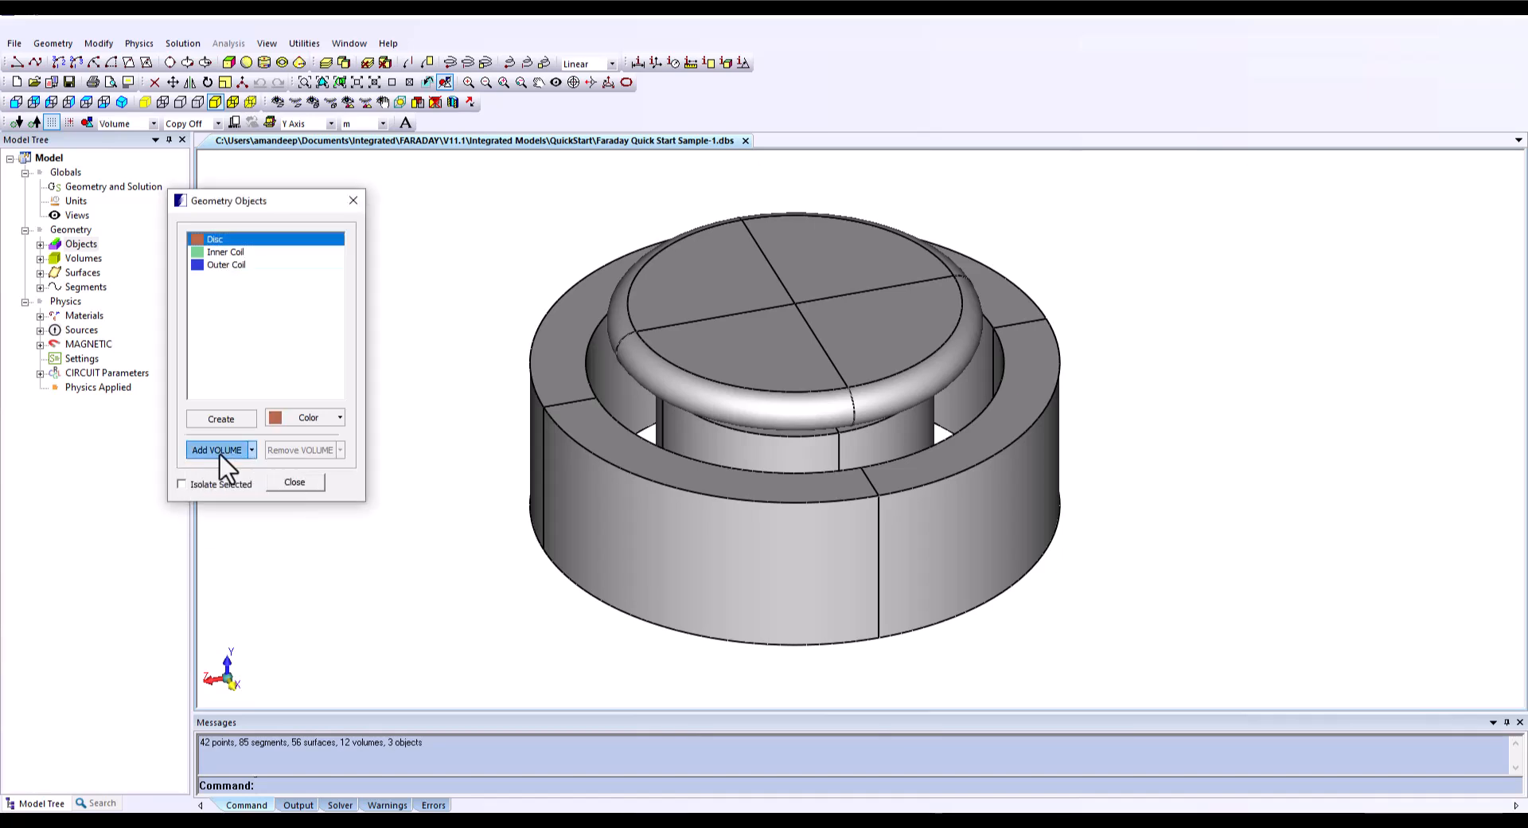
pyautogui.click(919, 295)
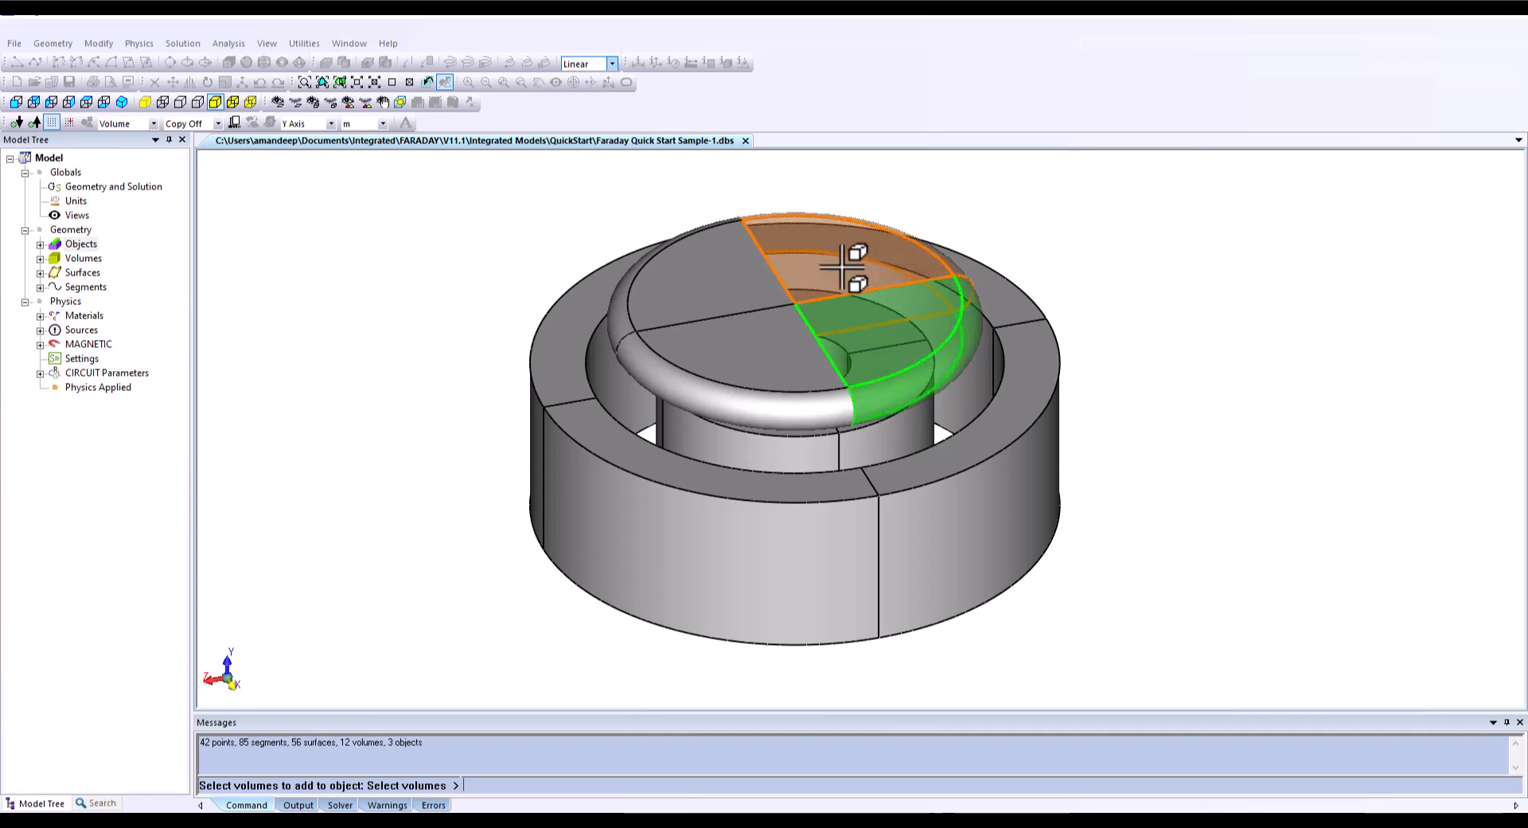
pyautogui.click(819, 289)
pyautogui.click(744, 311)
pyautogui.click(785, 366)
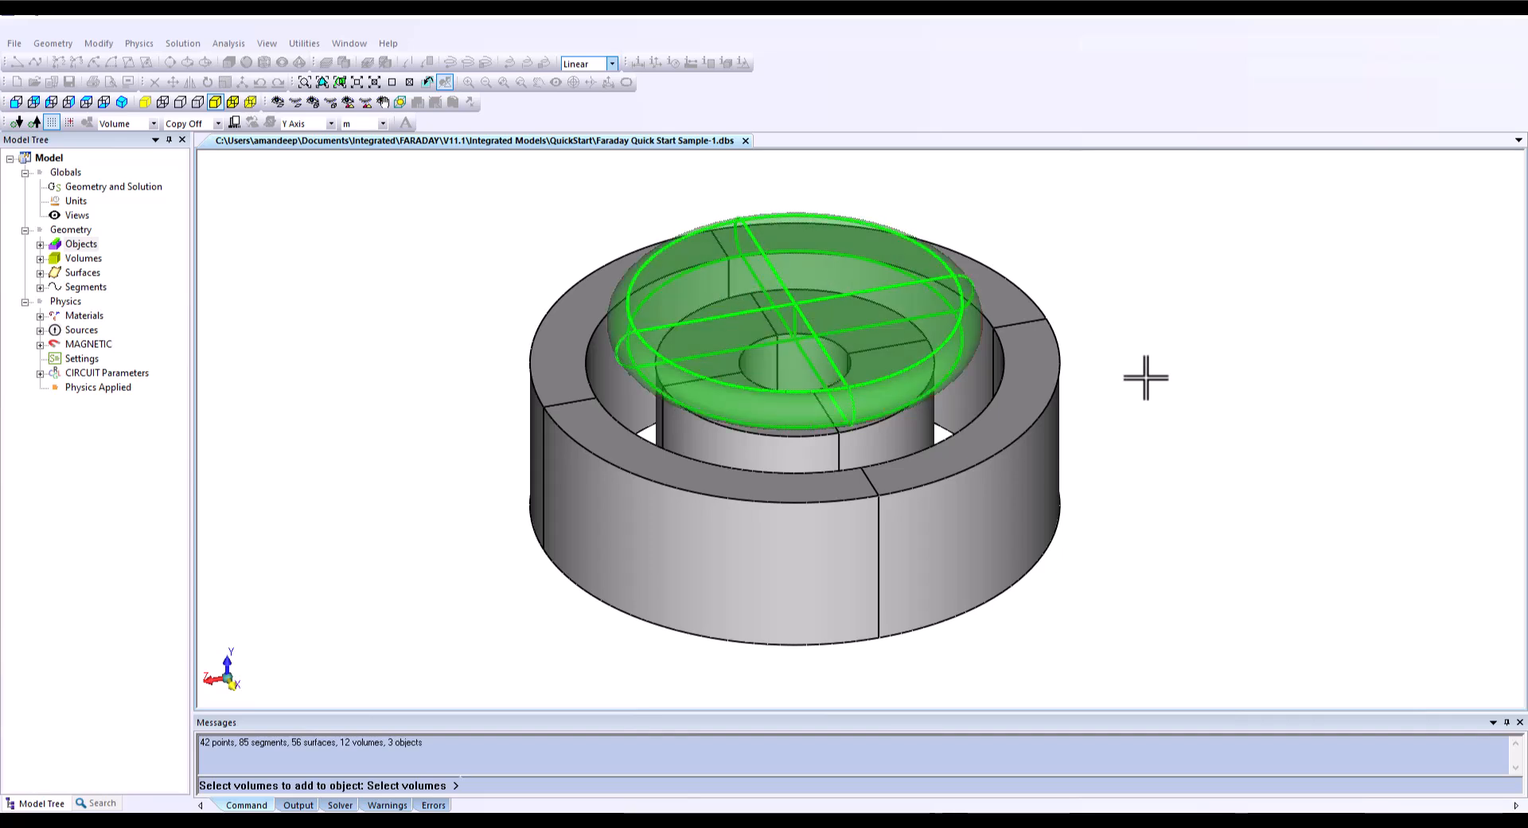
pyautogui.rightClick(1146, 376)
# Step: Add all volumes of the small cylinder beneath the disc to the Inner Coil object
pyautogui.click(243, 254)
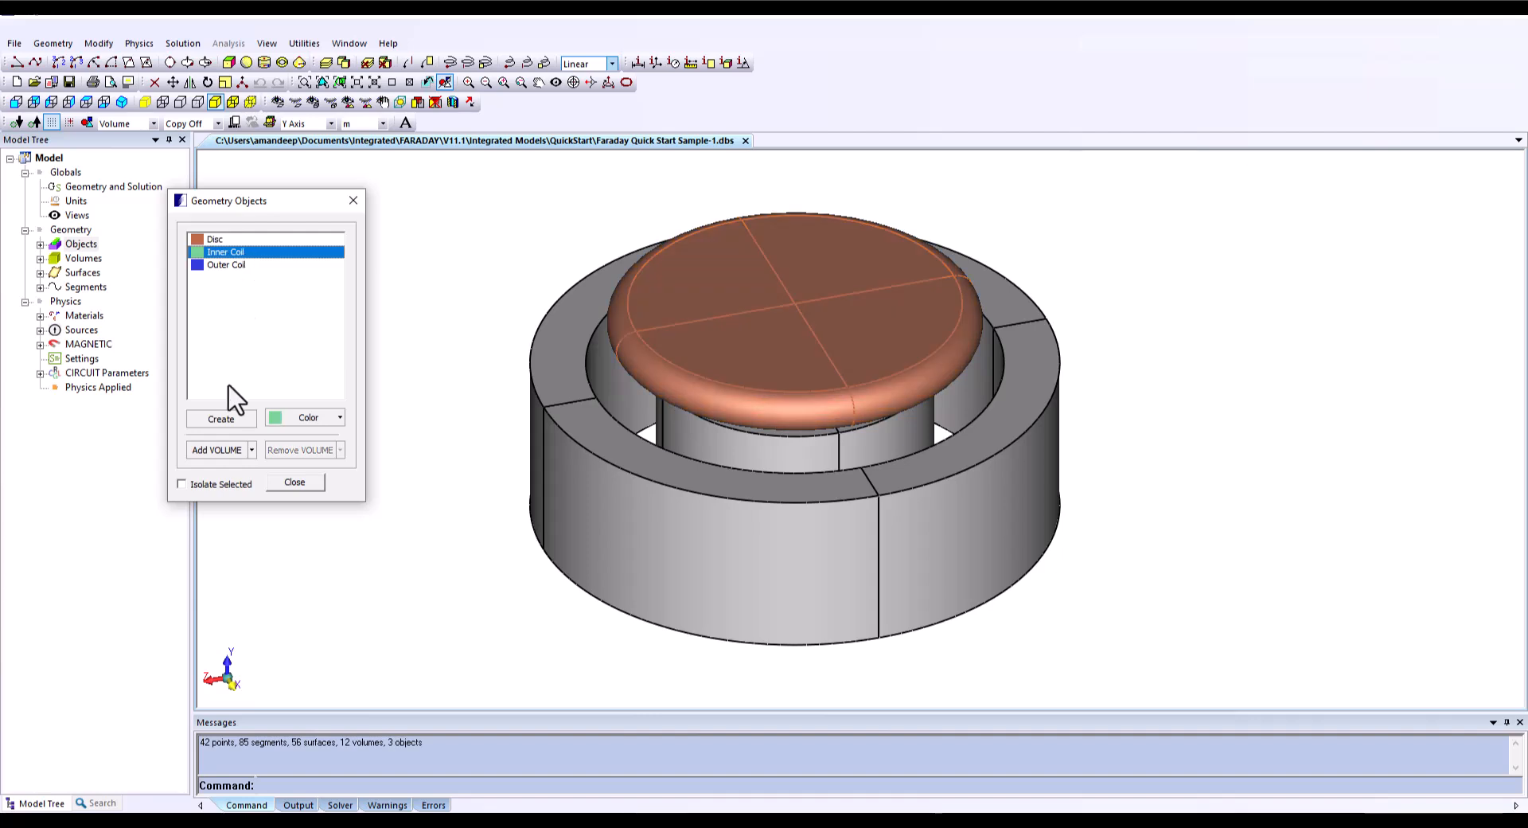
pyautogui.click(223, 449)
pyautogui.click(719, 451)
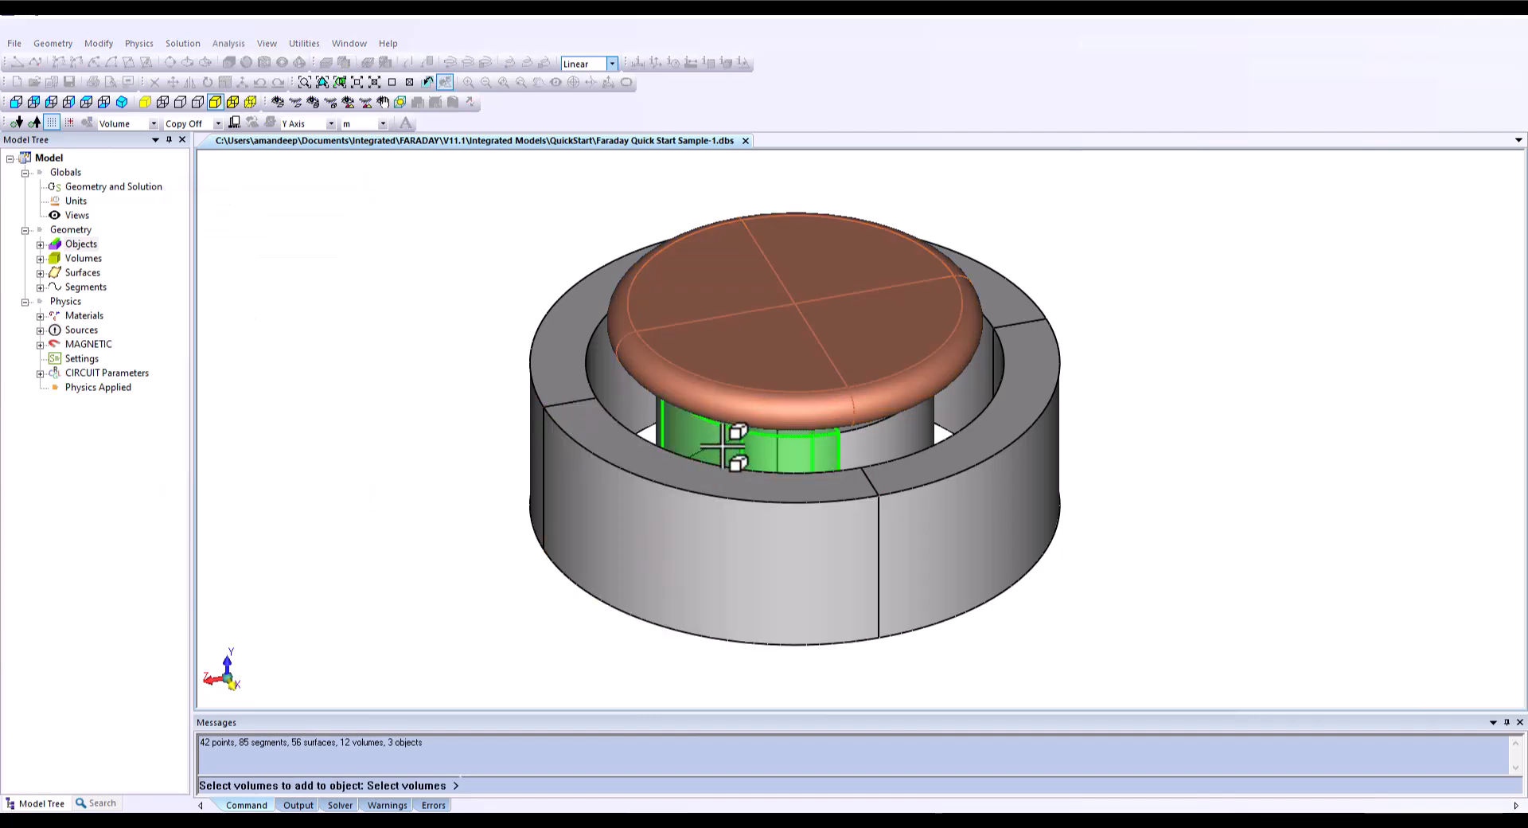
pyautogui.click(905, 429)
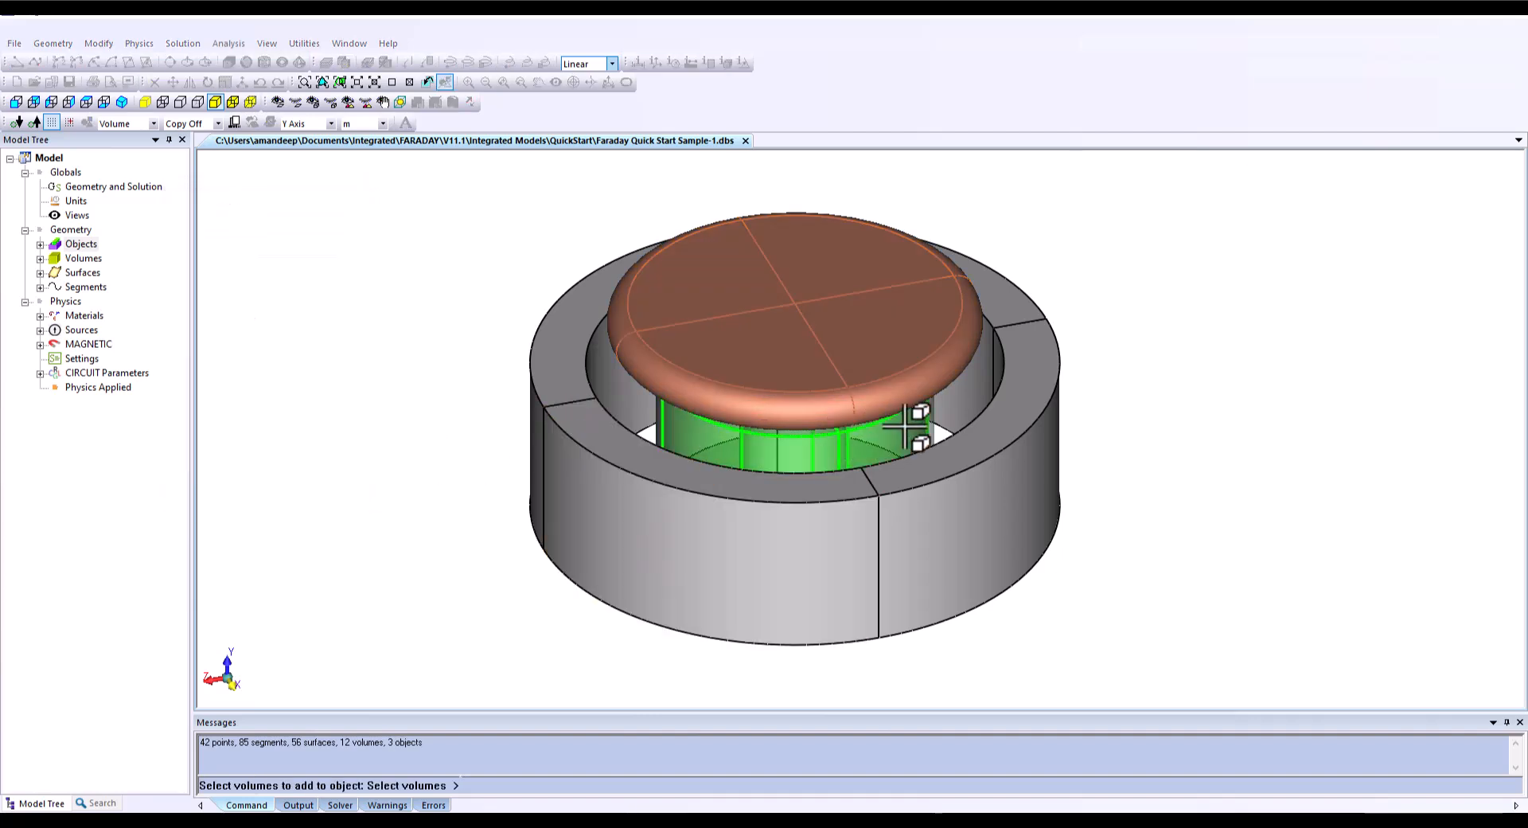
pyautogui.click(653, 410)
pyautogui.rightClick(1103, 185)
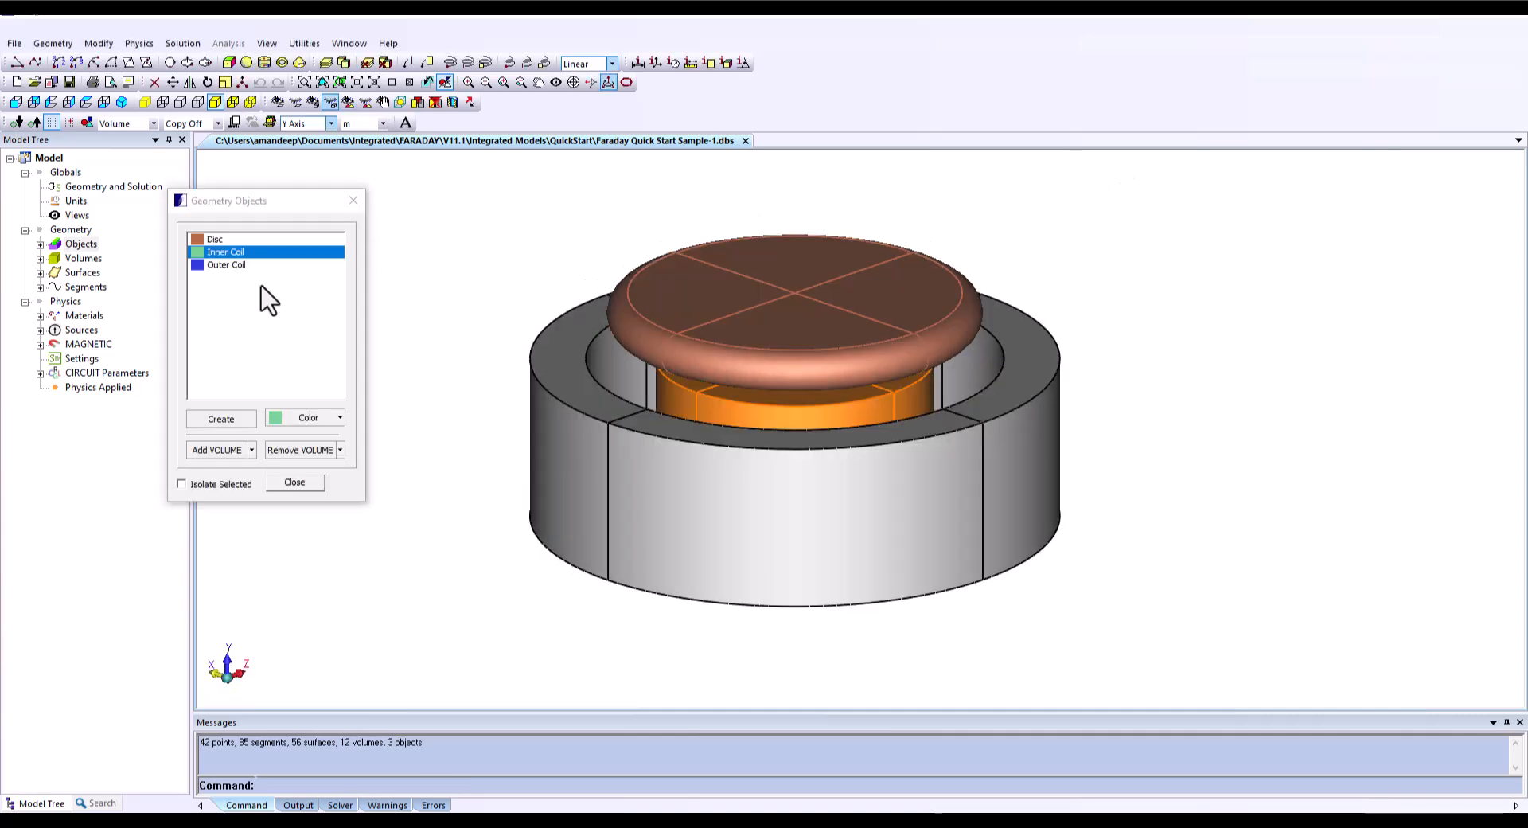
# Step: Add all volumes of the large surrounding ring to the Outer Coil object and finish the object definitions
pyautogui.click(229, 265)
pyautogui.click(216, 449)
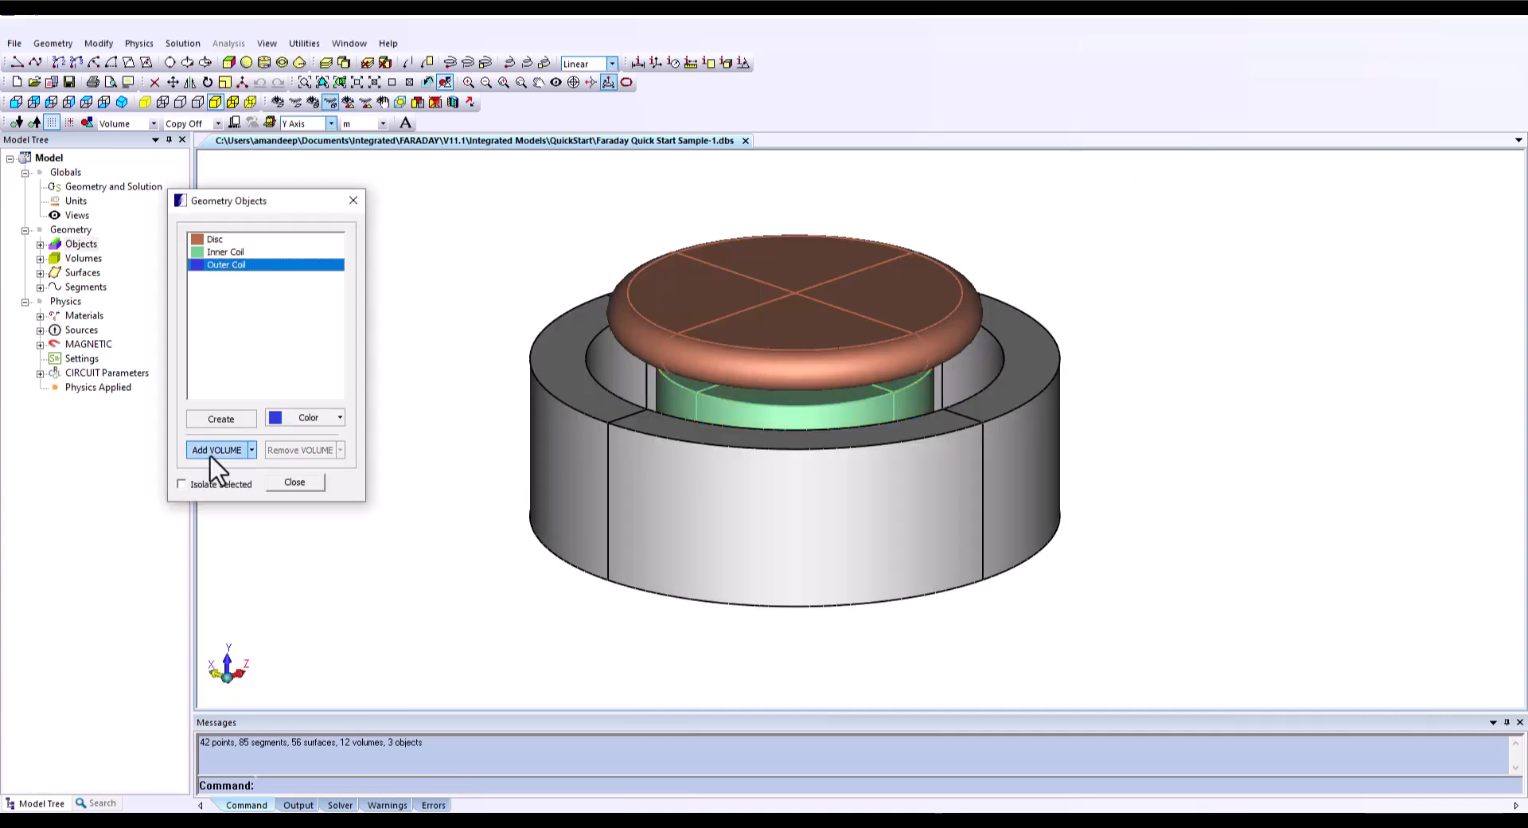
pyautogui.click(553, 462)
pyautogui.click(750, 460)
pyautogui.click(1010, 330)
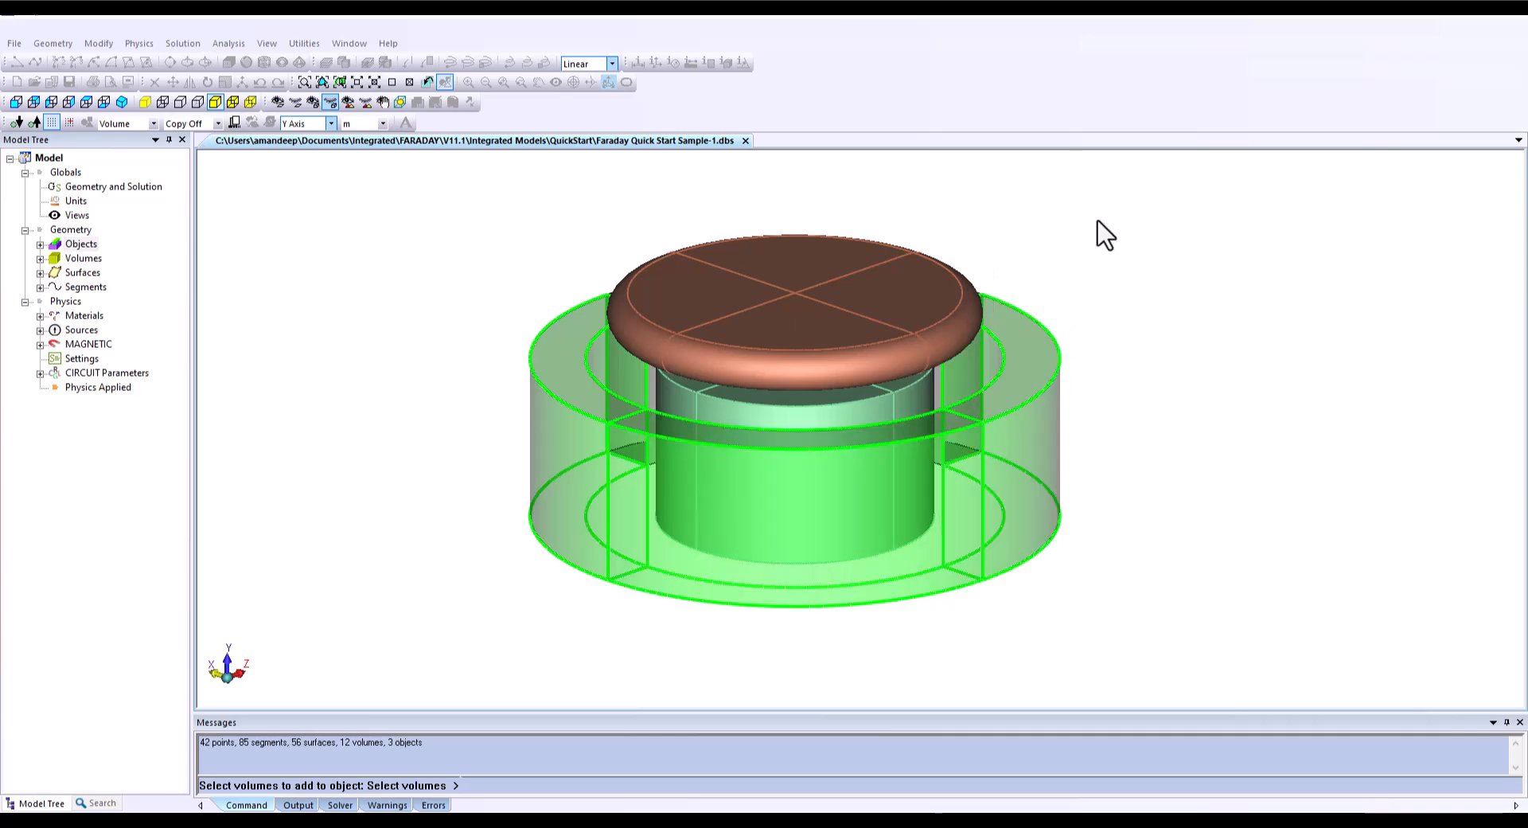
pyautogui.rightClick(1098, 231)
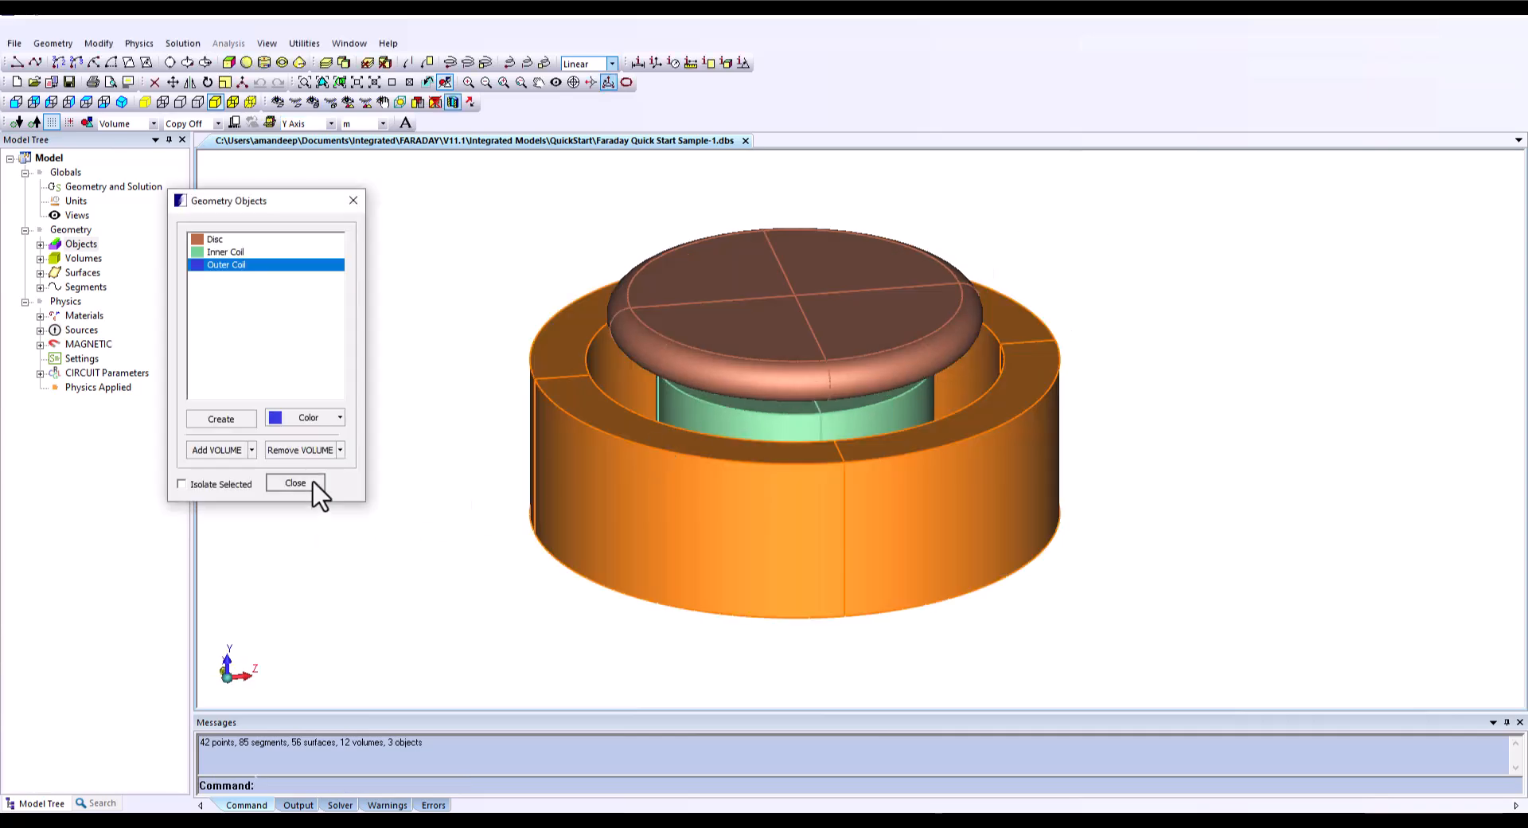
pyautogui.click(312, 484)
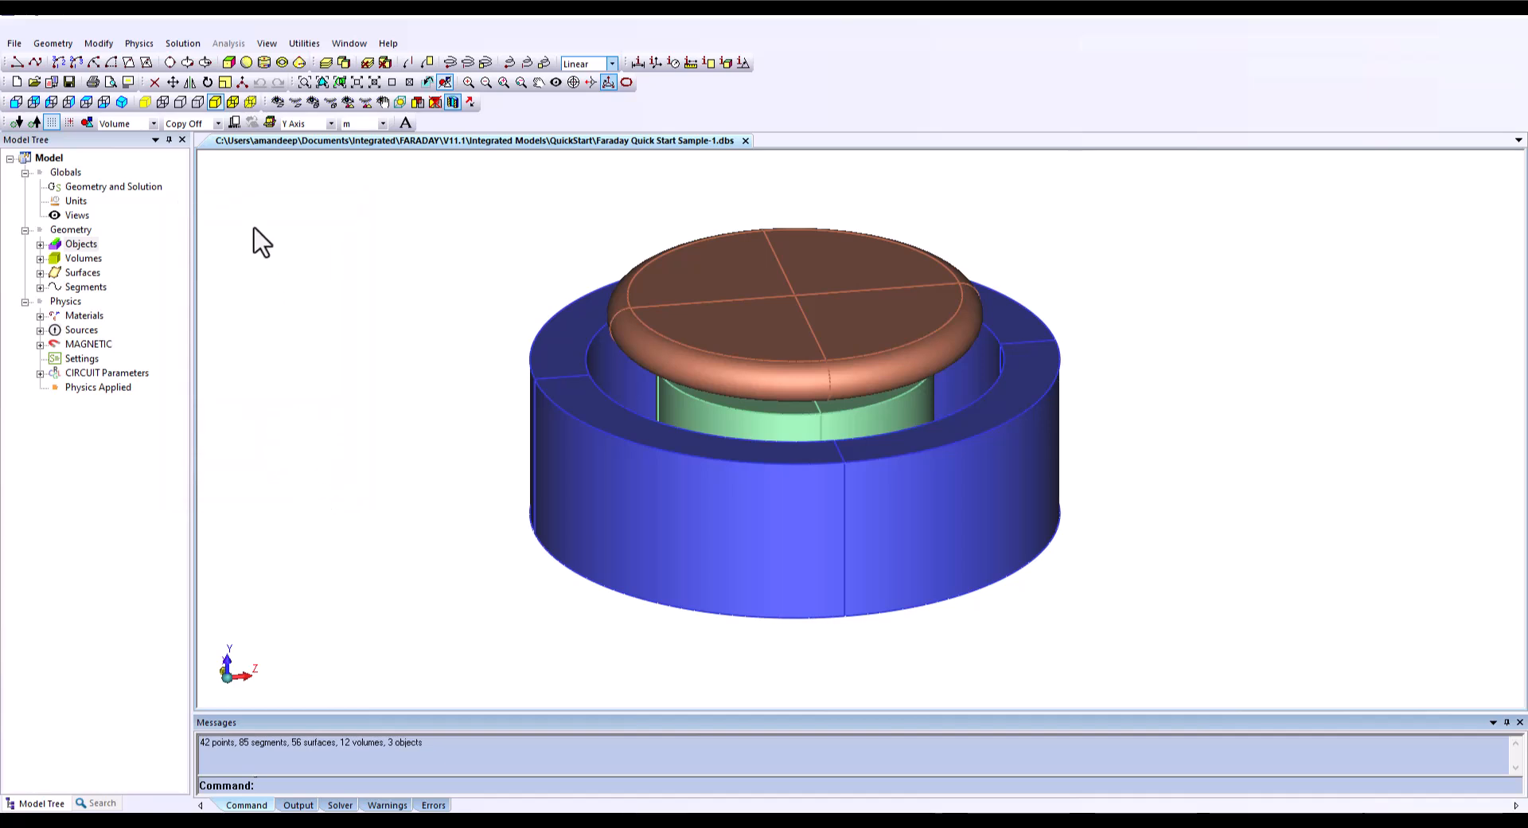
# Step: Set the magnetic operation mode to Harmonic/Single frequency and accept the magnetic settings
pyautogui.click(127, 42)
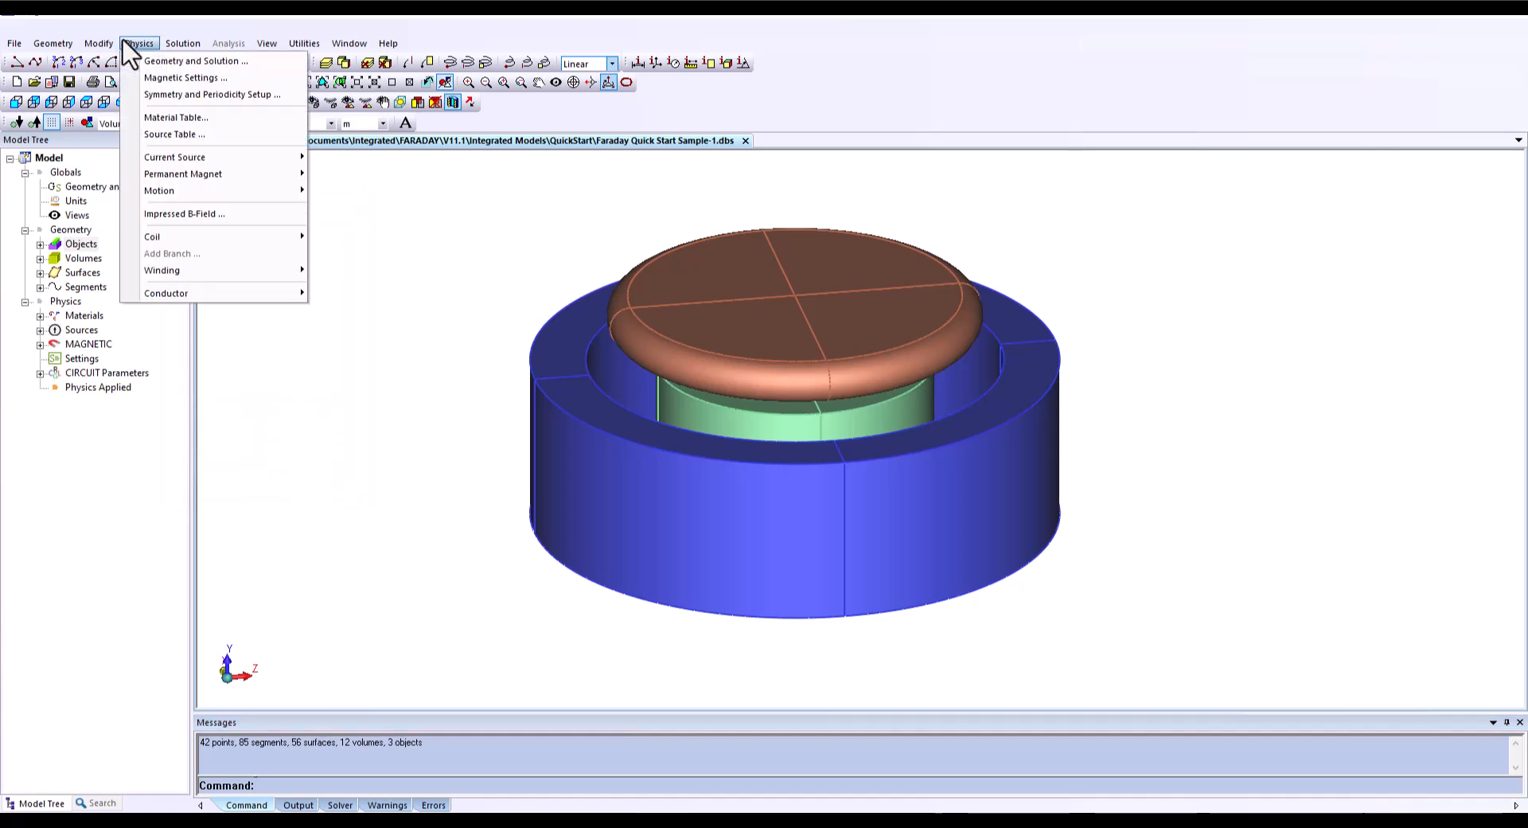
pyautogui.click(147, 78)
pyautogui.moveTo(803, 312); pyautogui.dragTo(422, 291)
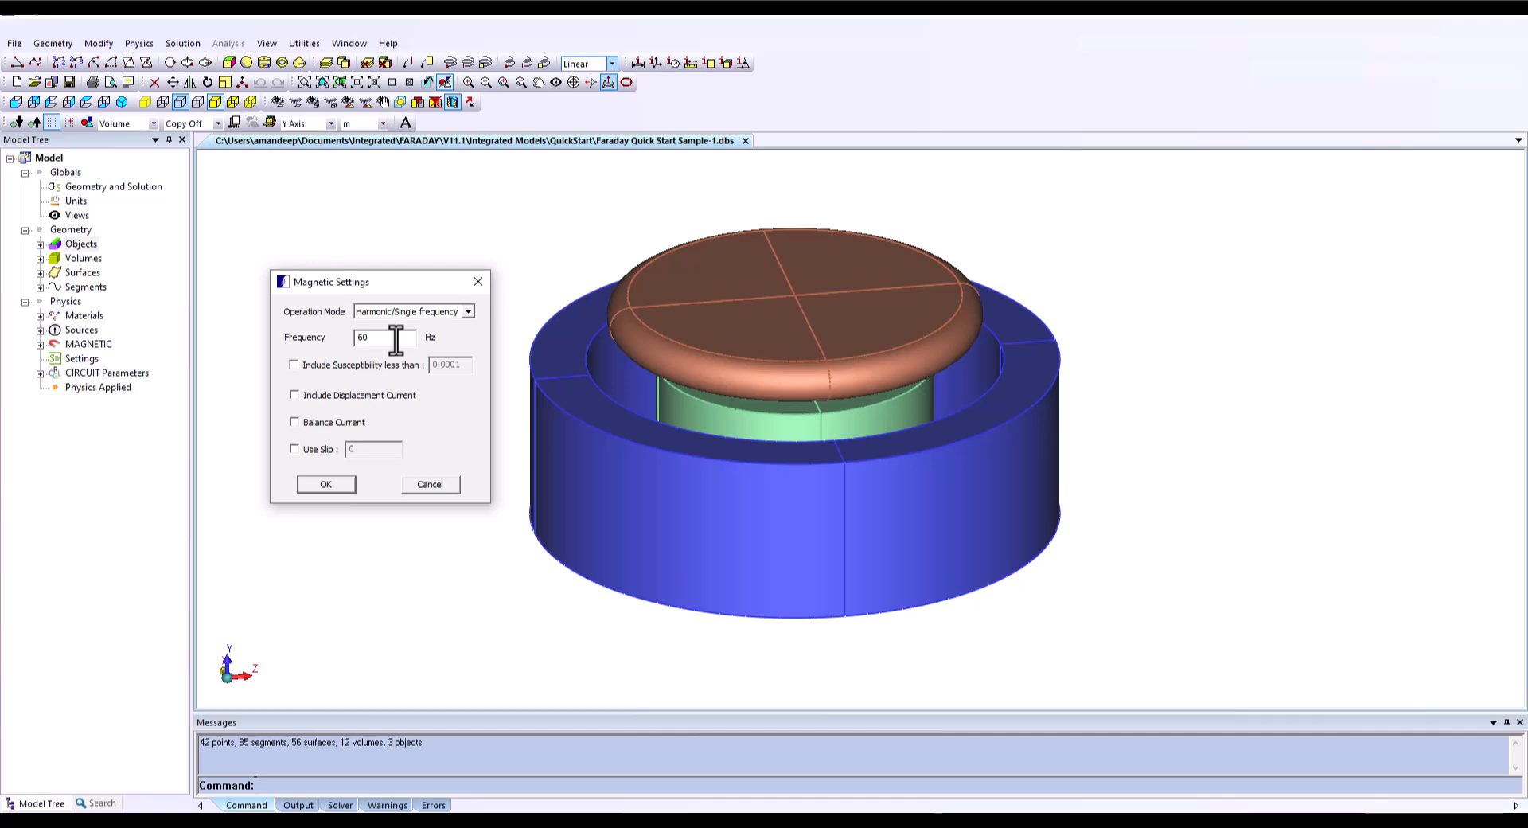
pyautogui.click(468, 312)
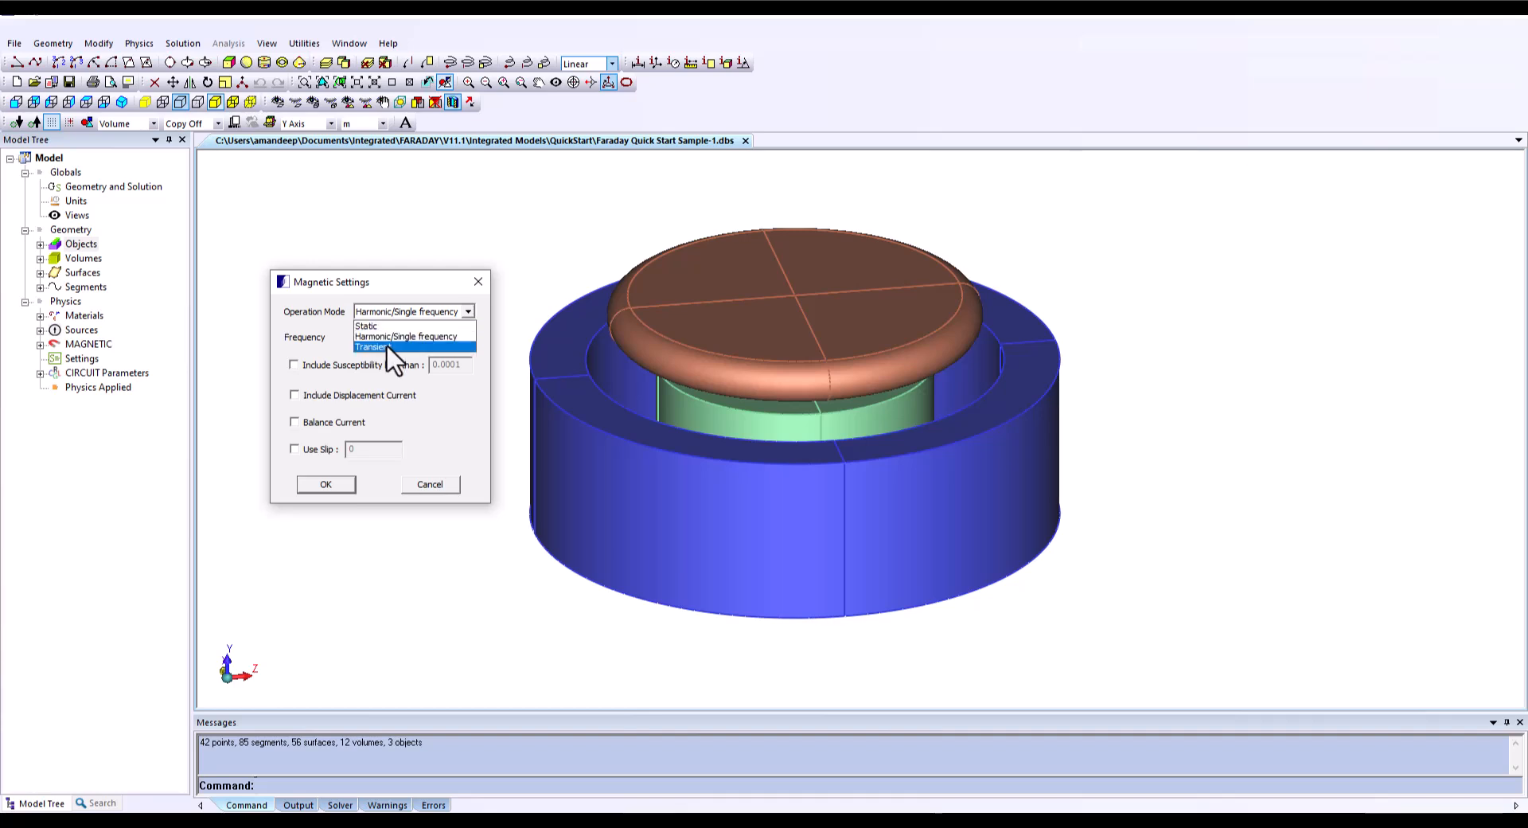
pyautogui.click(427, 336)
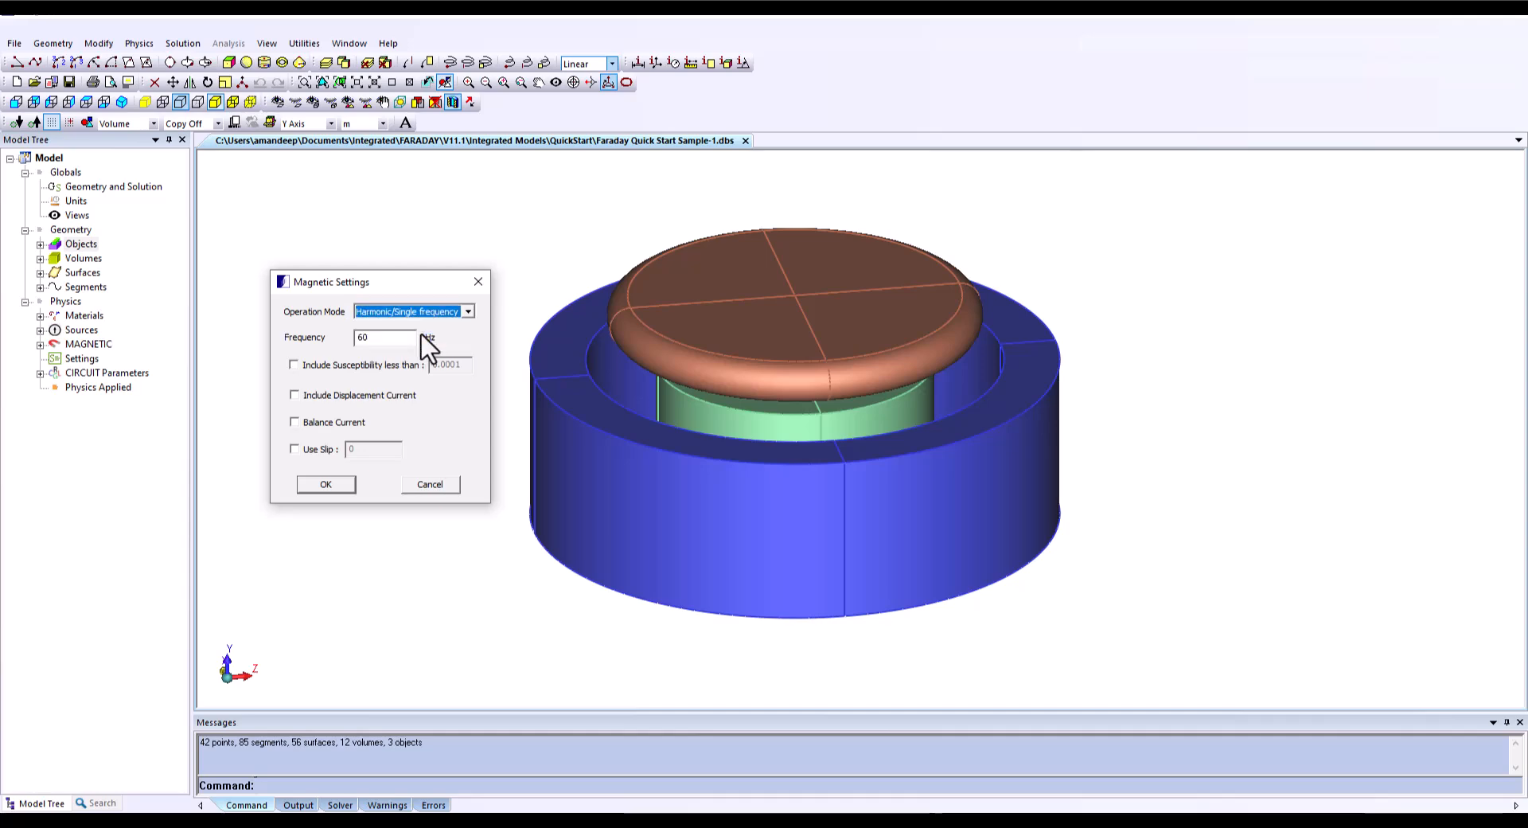
pyautogui.click(325, 484)
# Step: Assign the Aluminum (pure) material to the four quarter volumes of the disc and save the design
pyautogui.click(40, 315)
pyautogui.click(127, 401)
pyautogui.rightClick(129, 402)
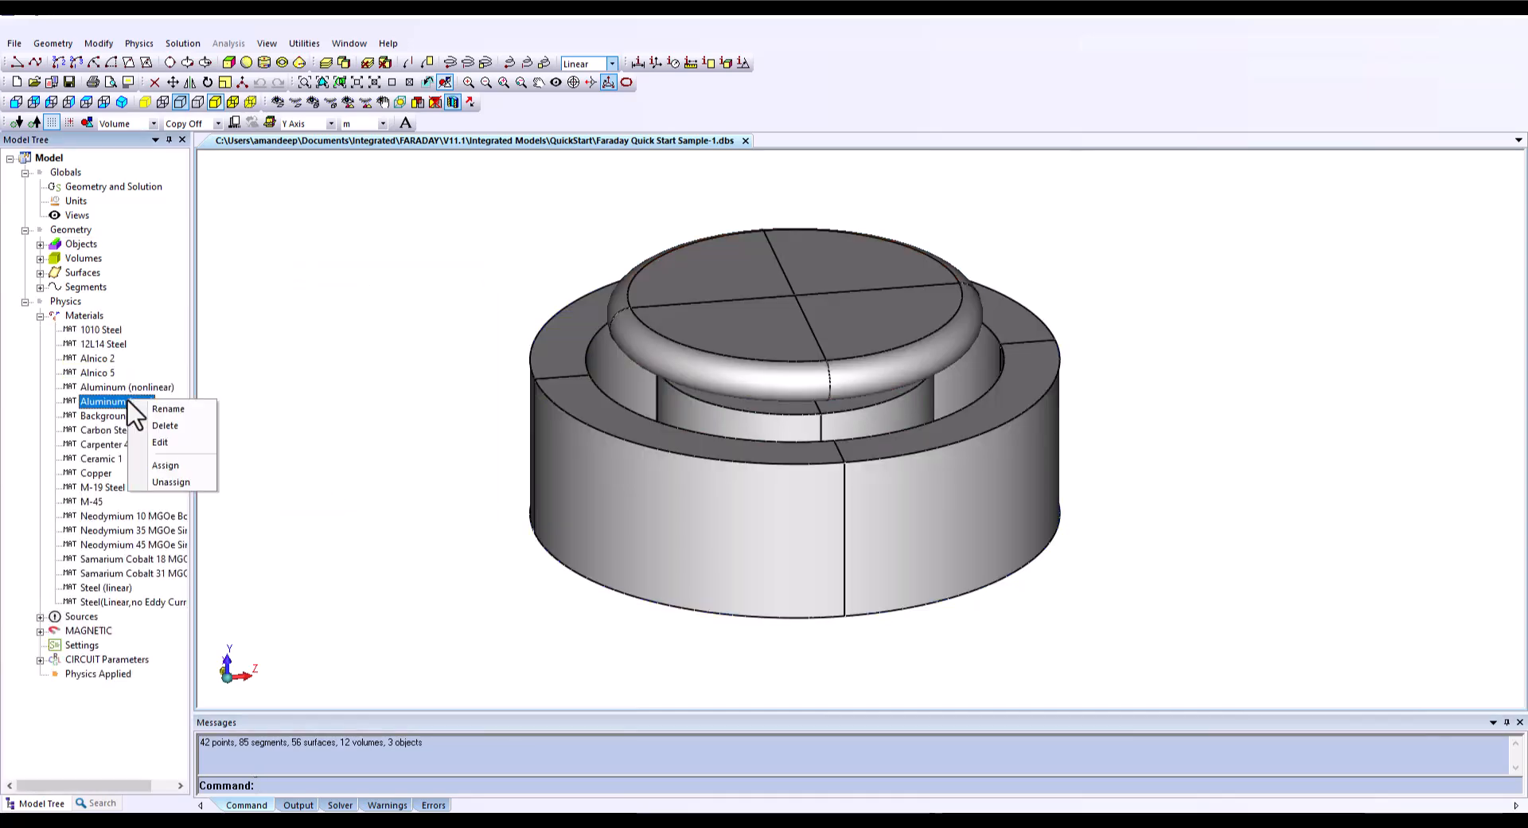
pyautogui.click(156, 464)
pyautogui.click(728, 341)
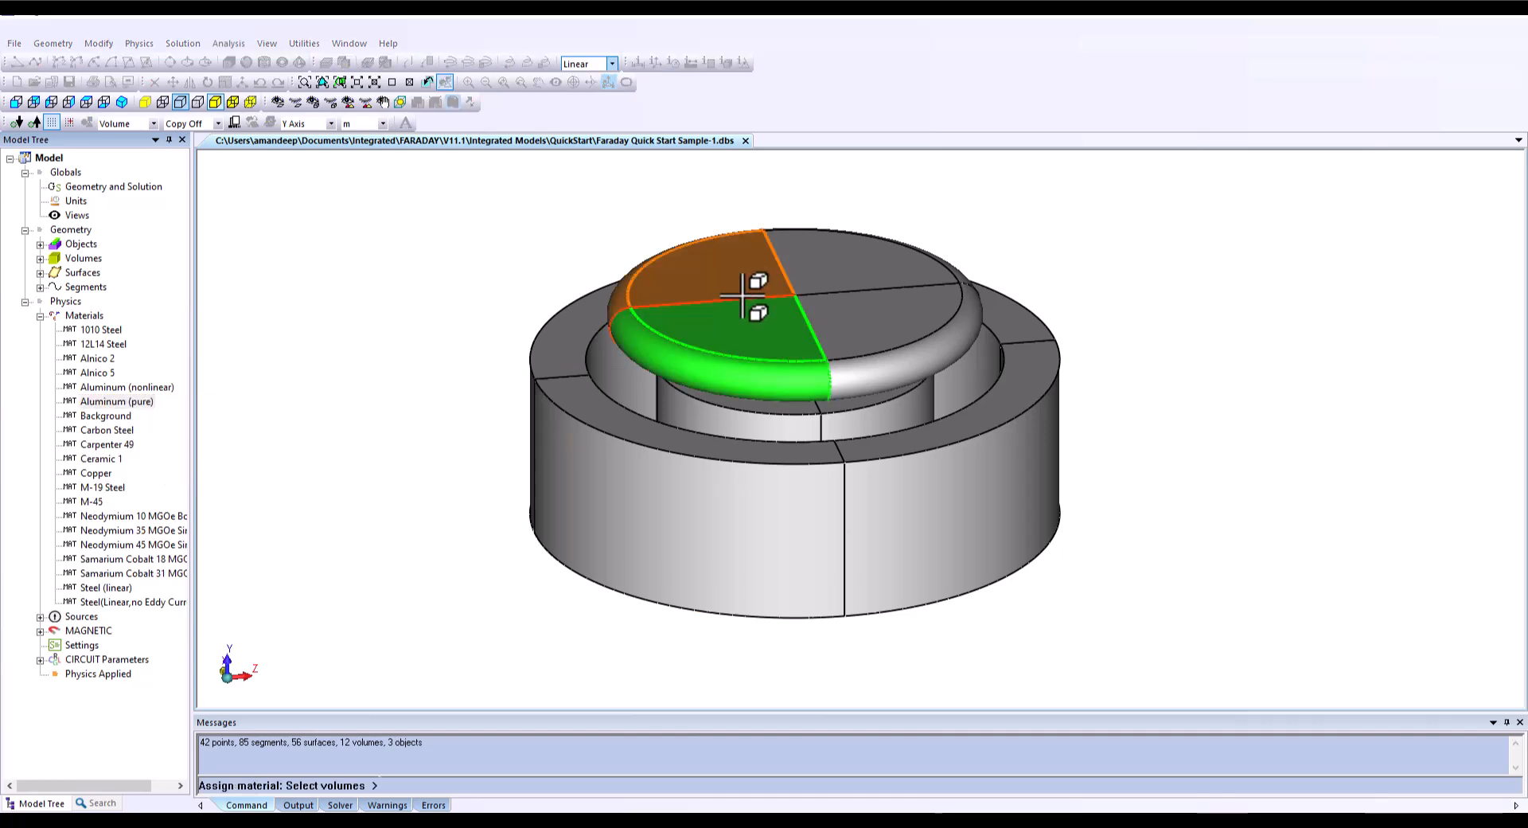
pyautogui.click(741, 296)
pyautogui.click(870, 289)
pyautogui.click(880, 341)
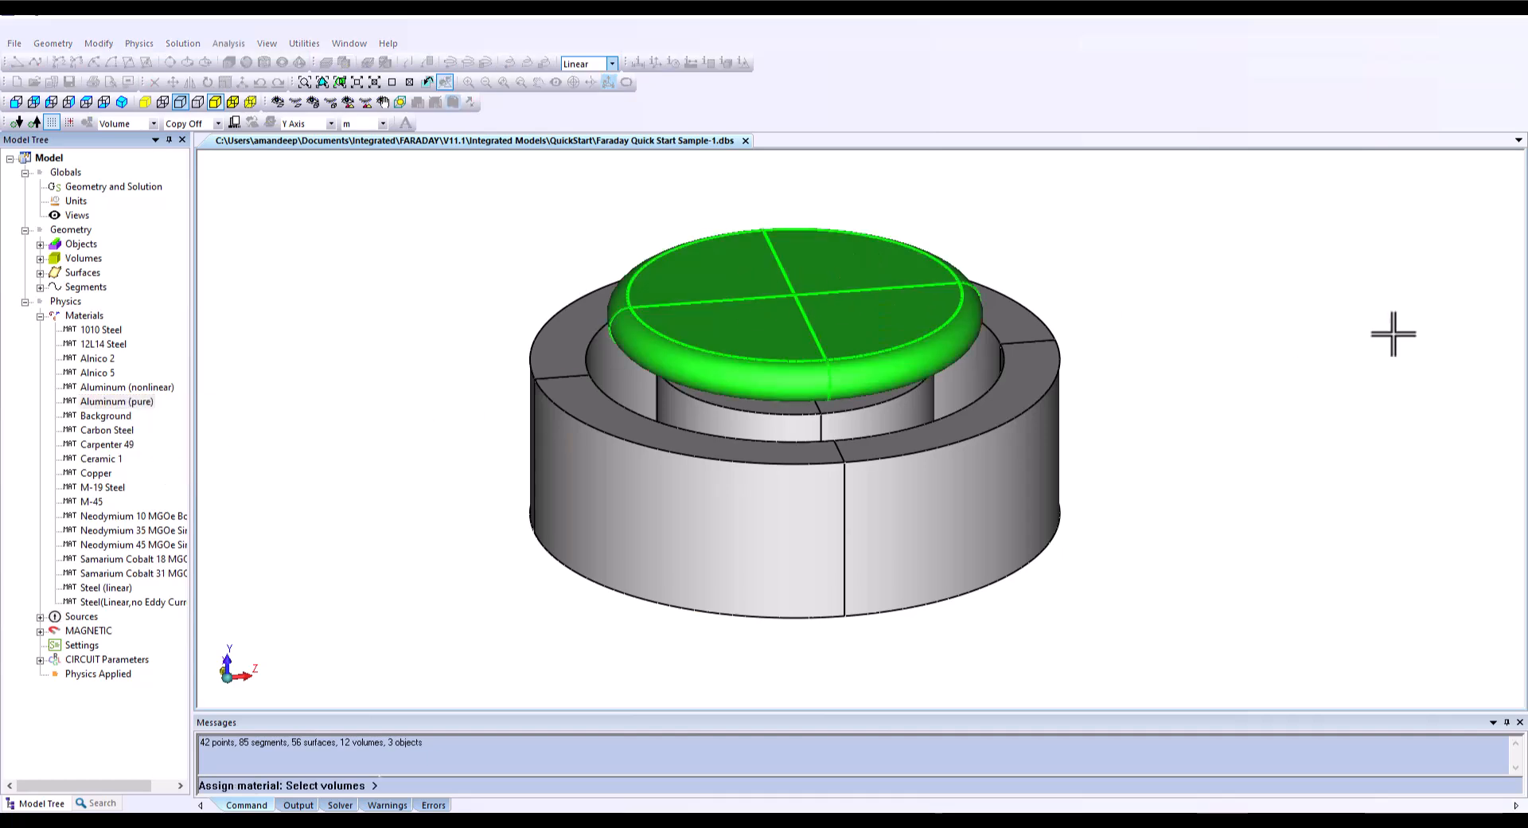
pyautogui.rightClick(1234, 400)
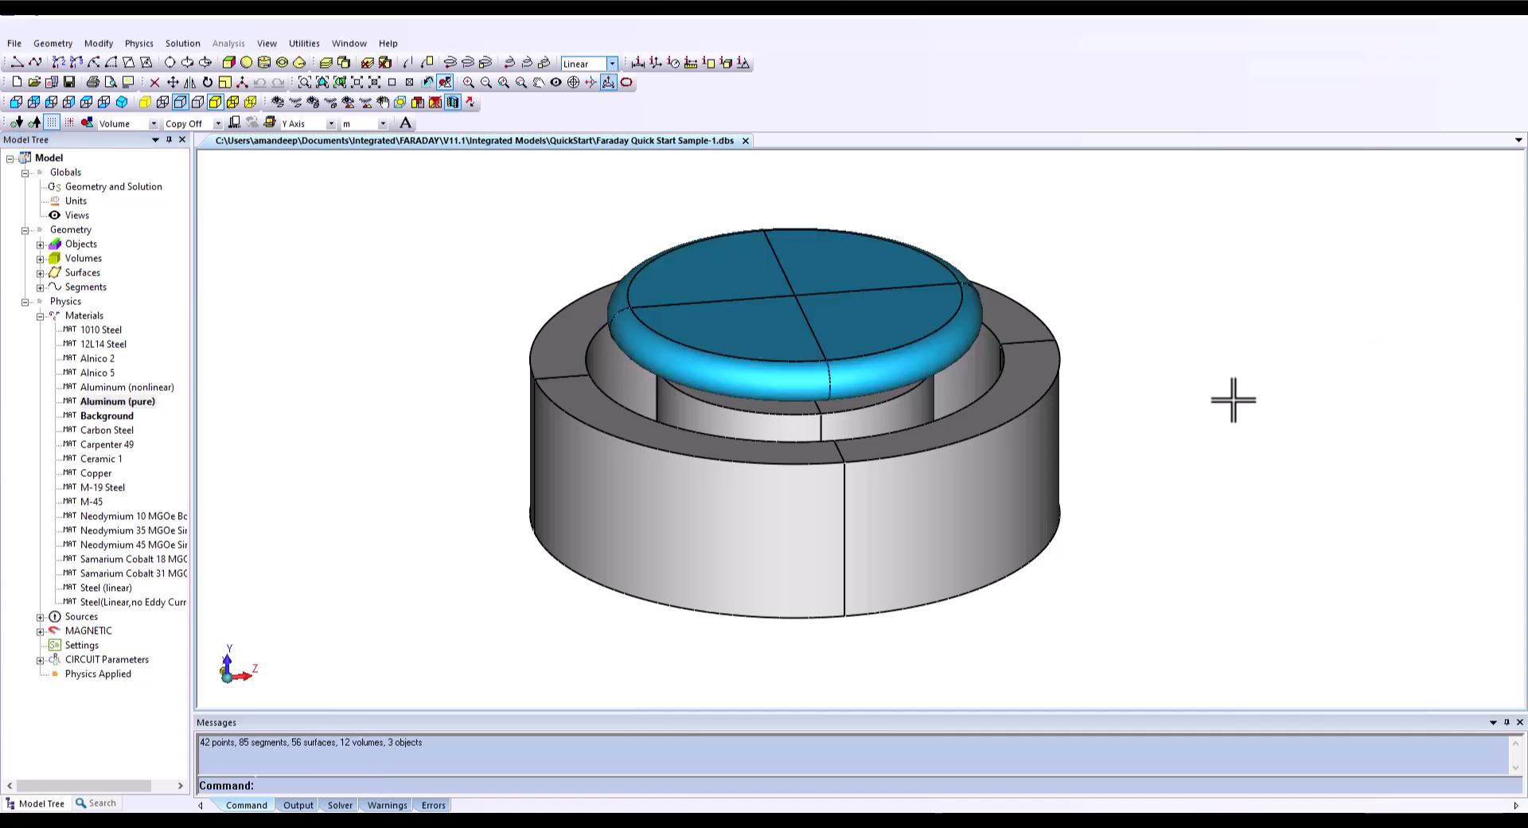
pyautogui.hotkey('ctrl', 's')
# Step: Add an active Volume Total current source with static current disabled and a phasor value of 9180 A
pyautogui.click(139, 43)
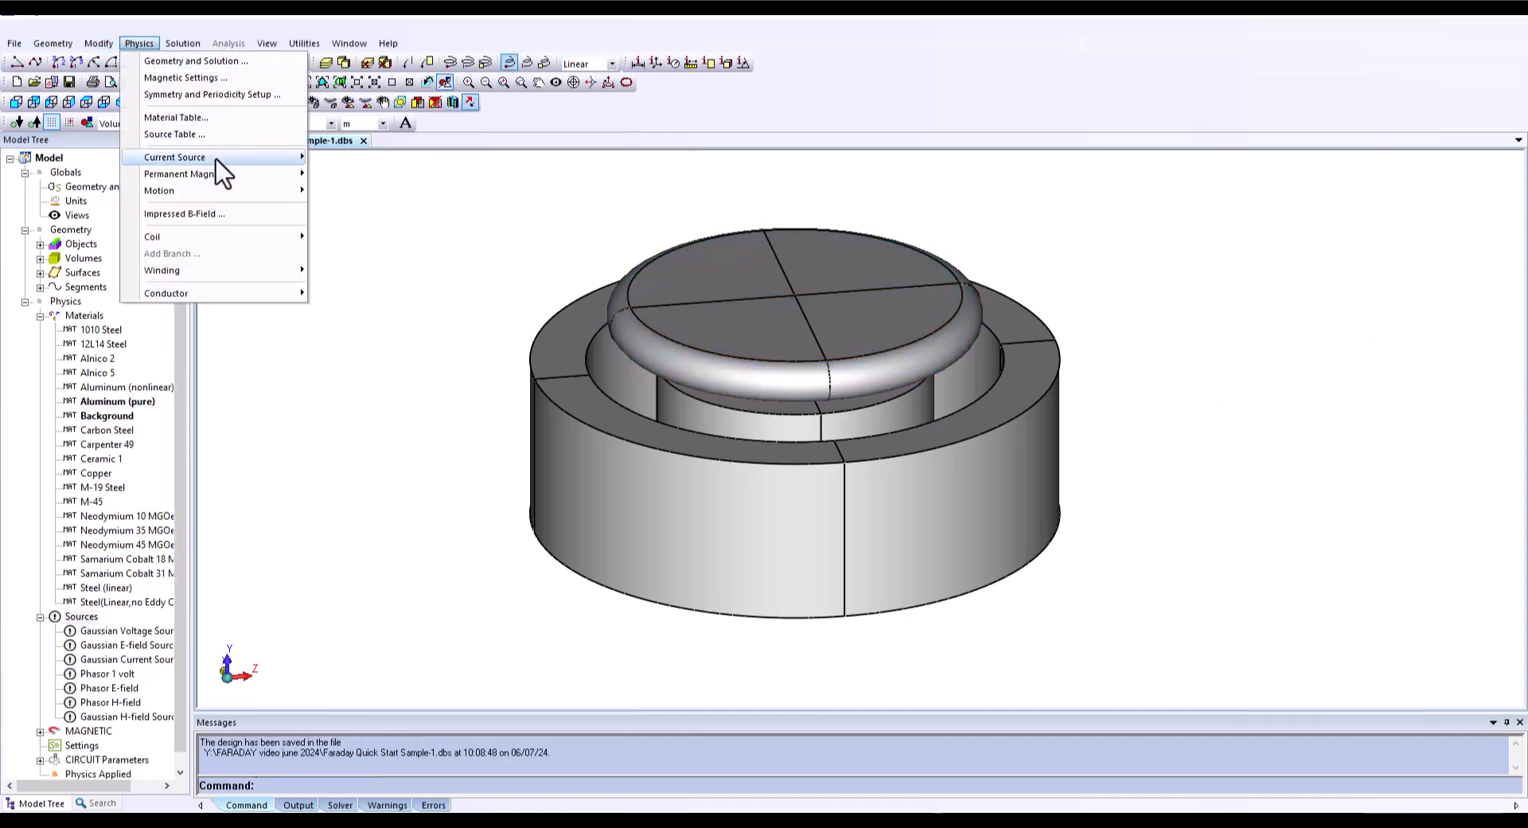
pyautogui.moveTo(222, 171)
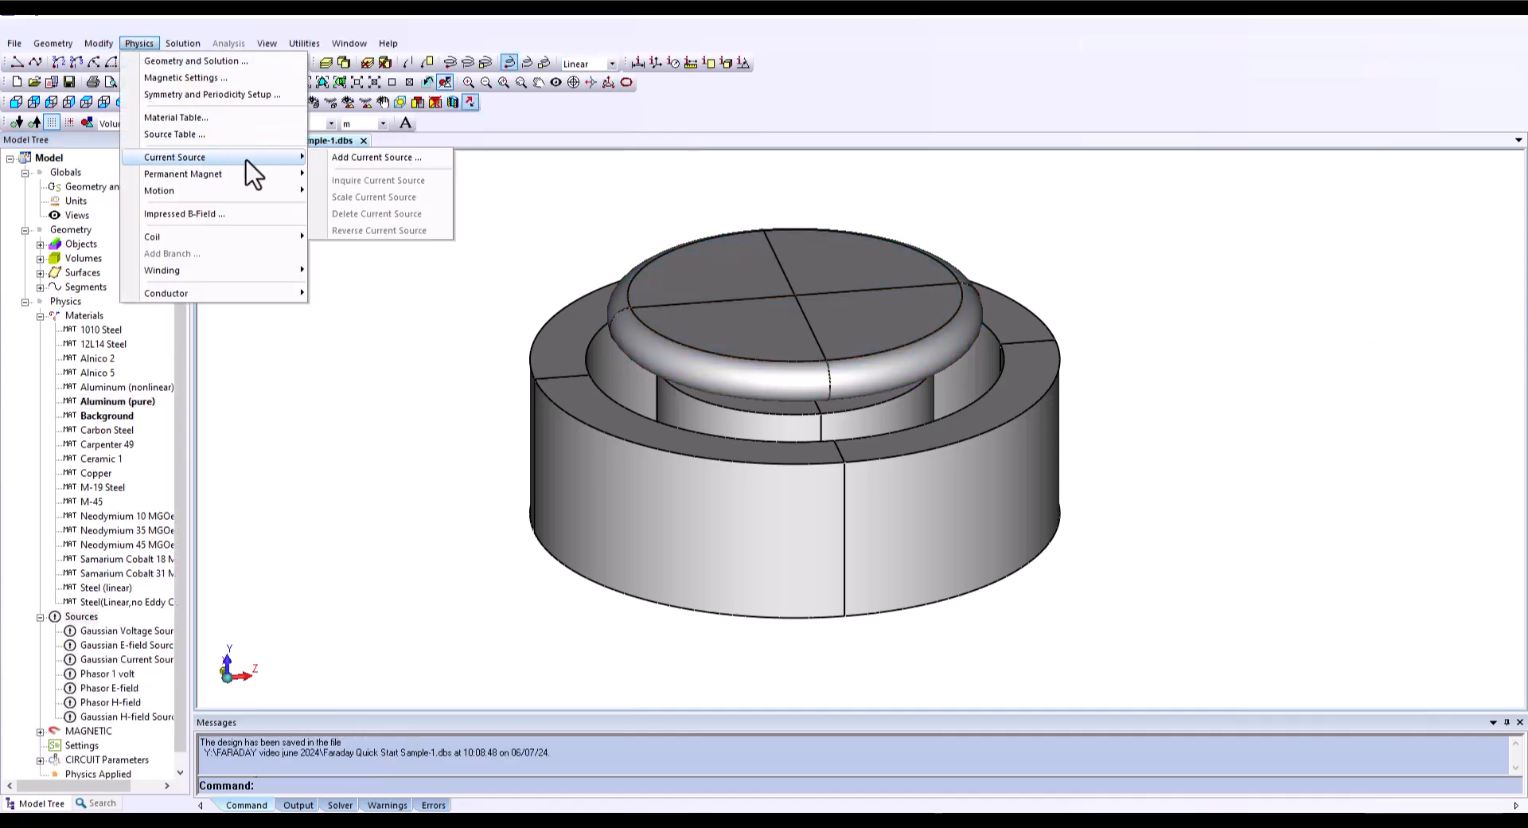
pyautogui.click(386, 158)
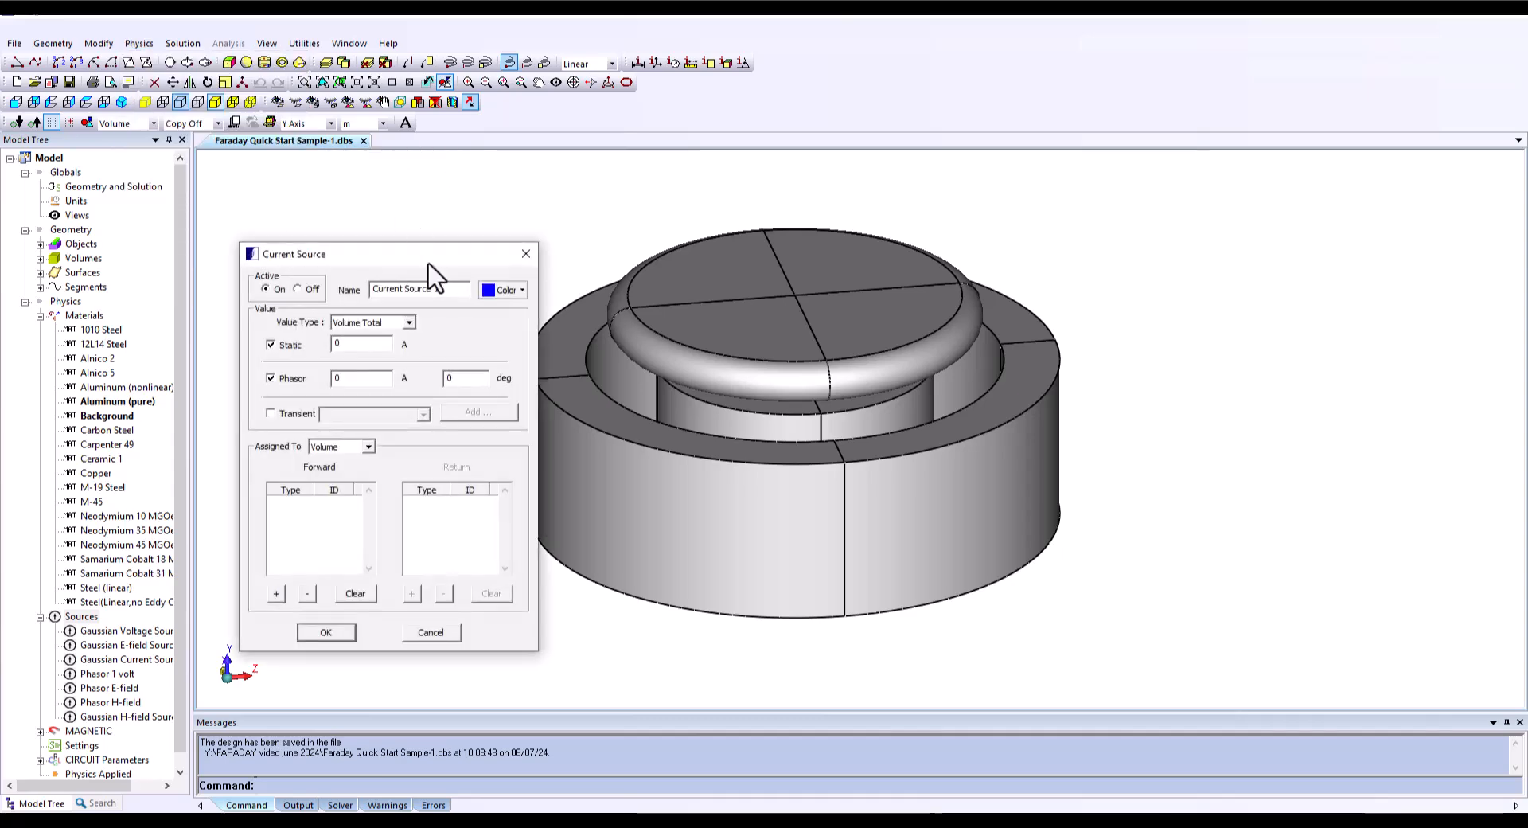
pyautogui.click(255, 239)
pyautogui.click(358, 274)
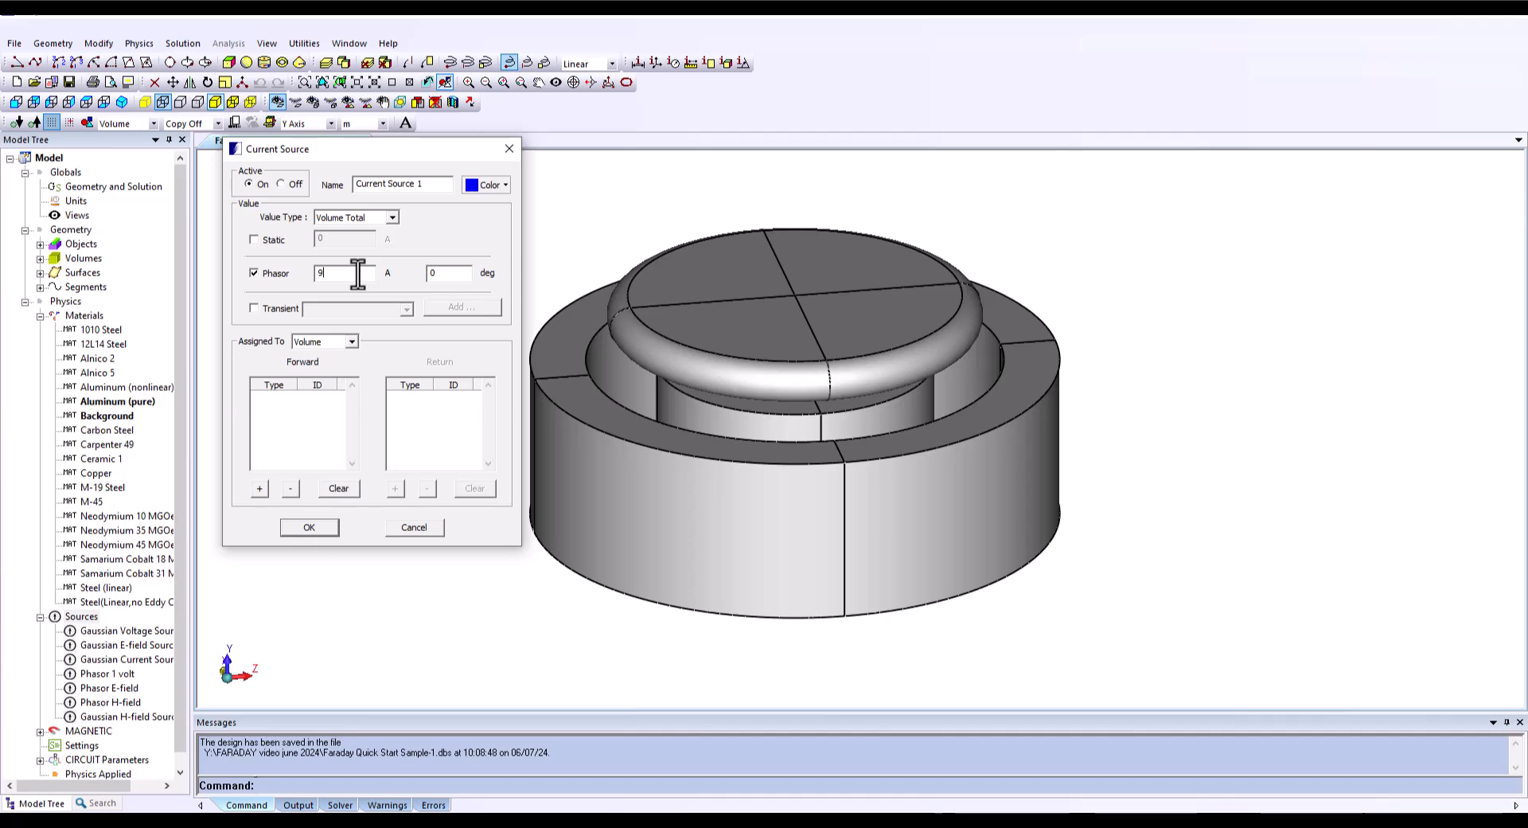
pyautogui.click(247, 184)
# Step: Assign the current source to the outer ring in wireframe, using a quarter's end face as input surface and including all connected volumes
pyautogui.click(259, 487)
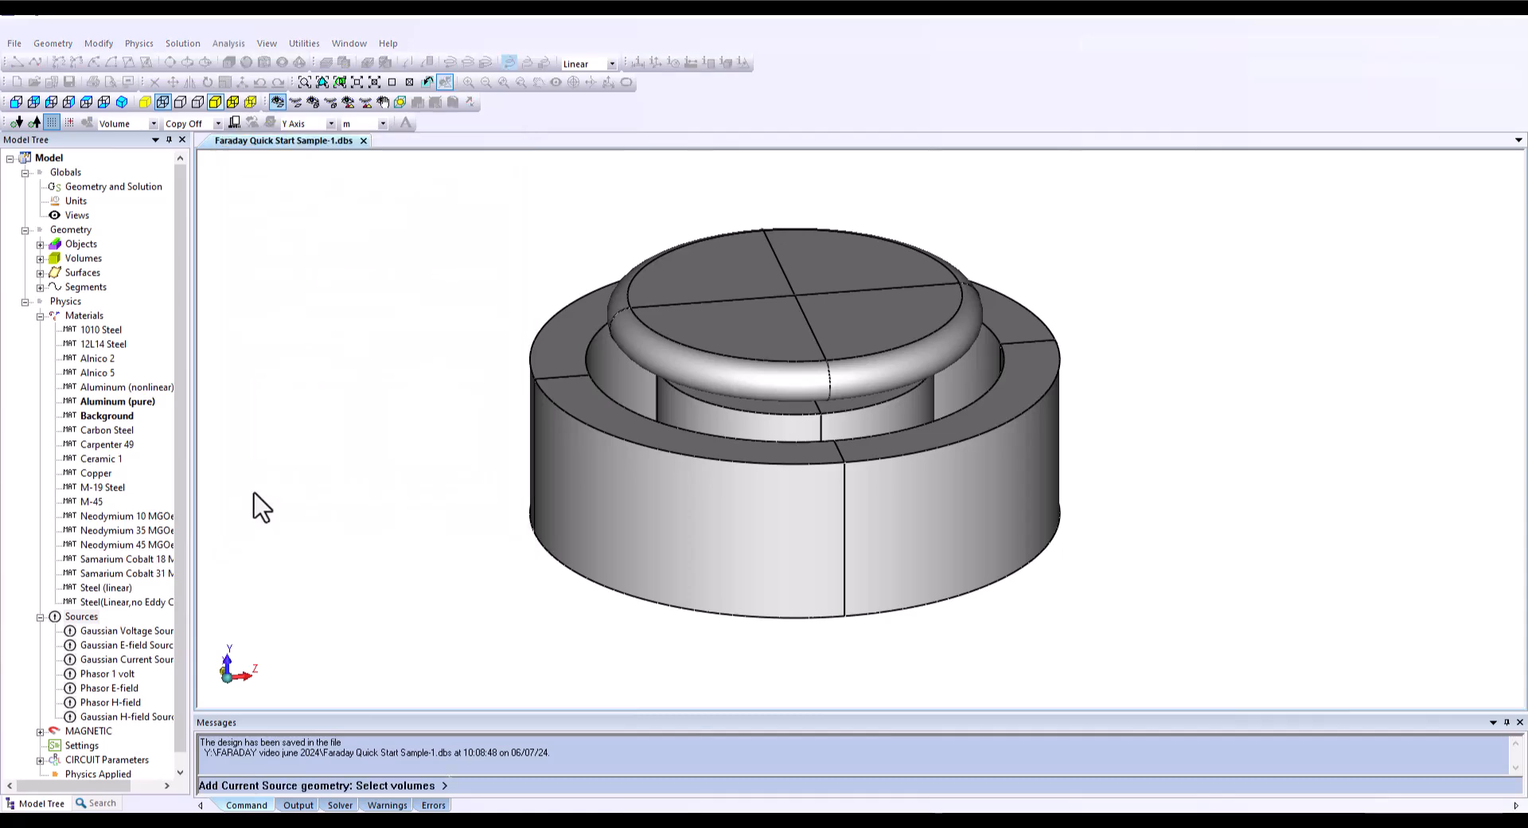
pyautogui.click(180, 102)
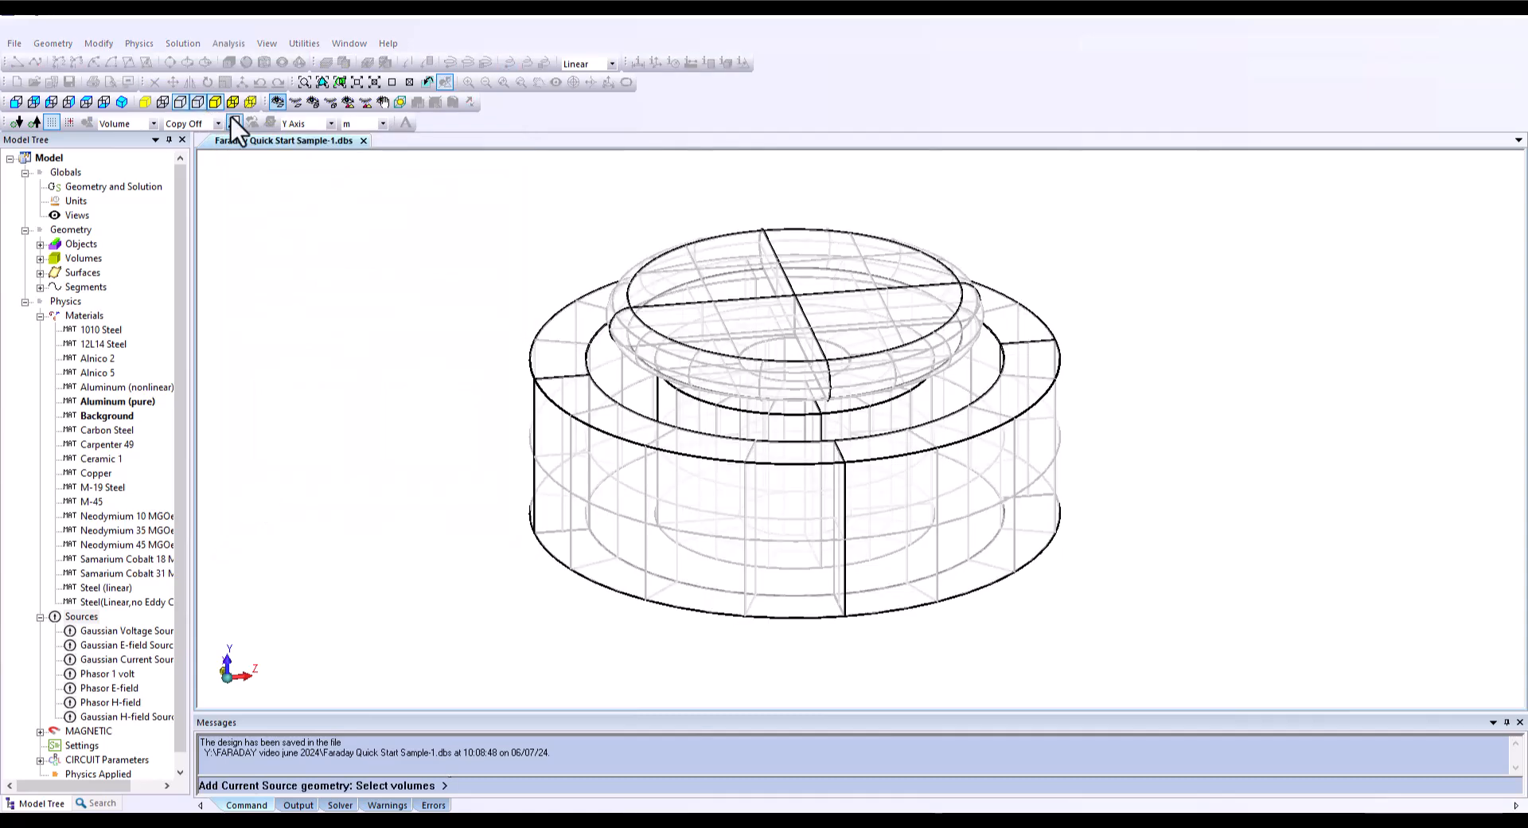
pyautogui.click(600, 317)
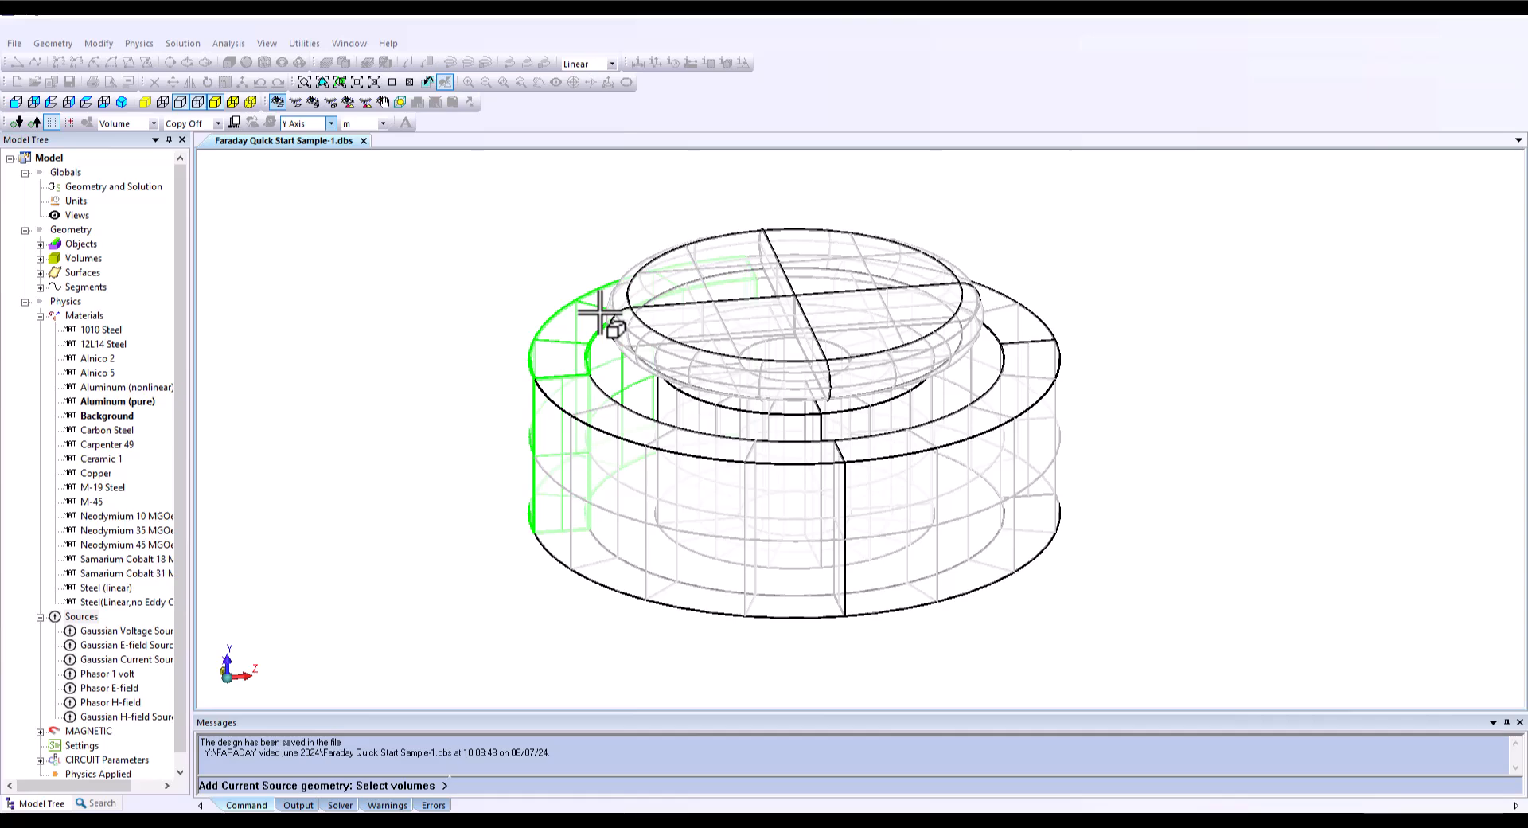
pyautogui.press('Return')
pyautogui.click(546, 414)
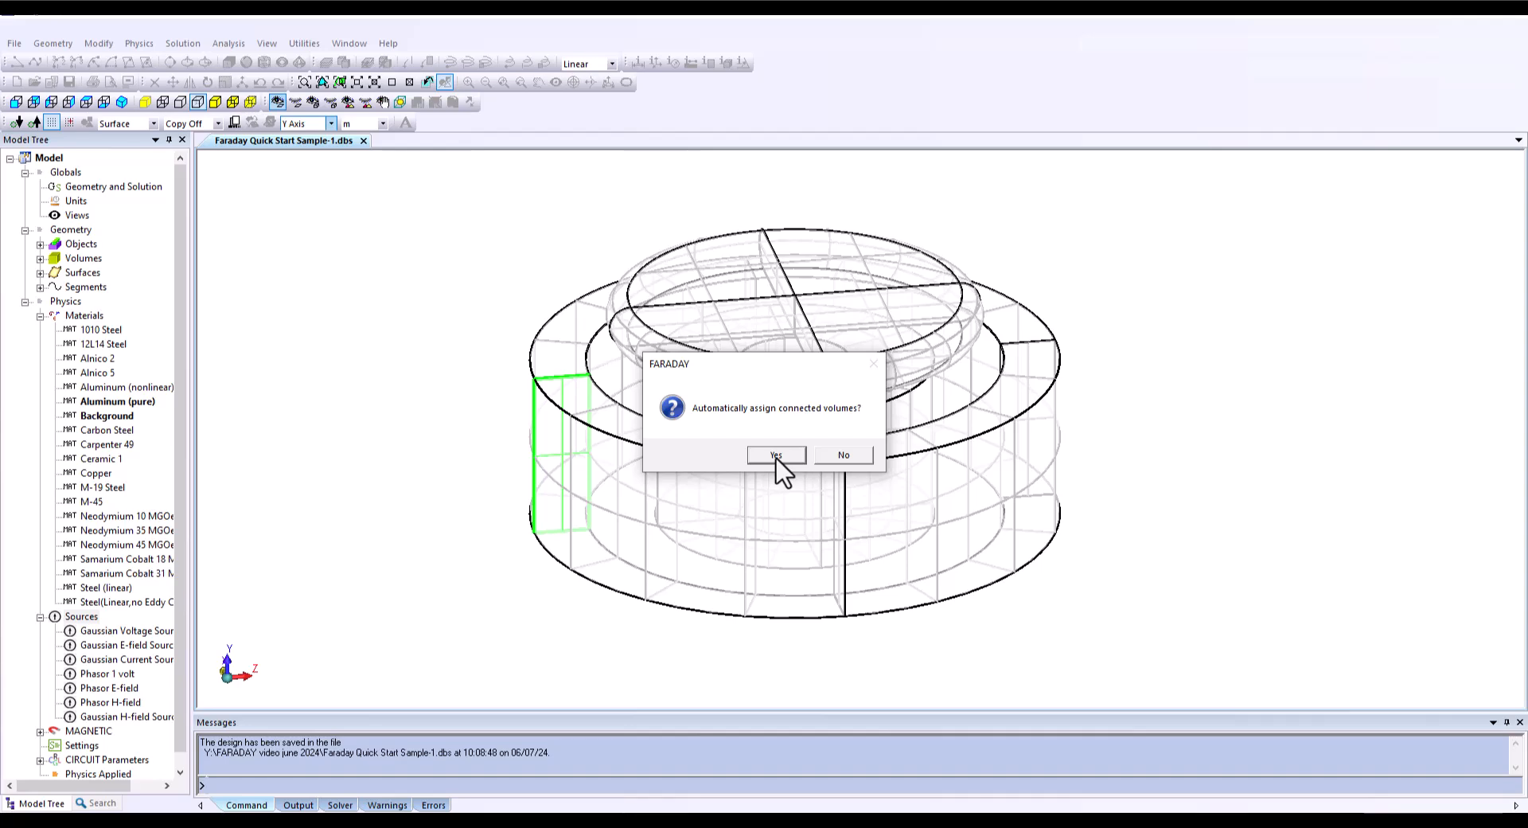
pyautogui.click(775, 455)
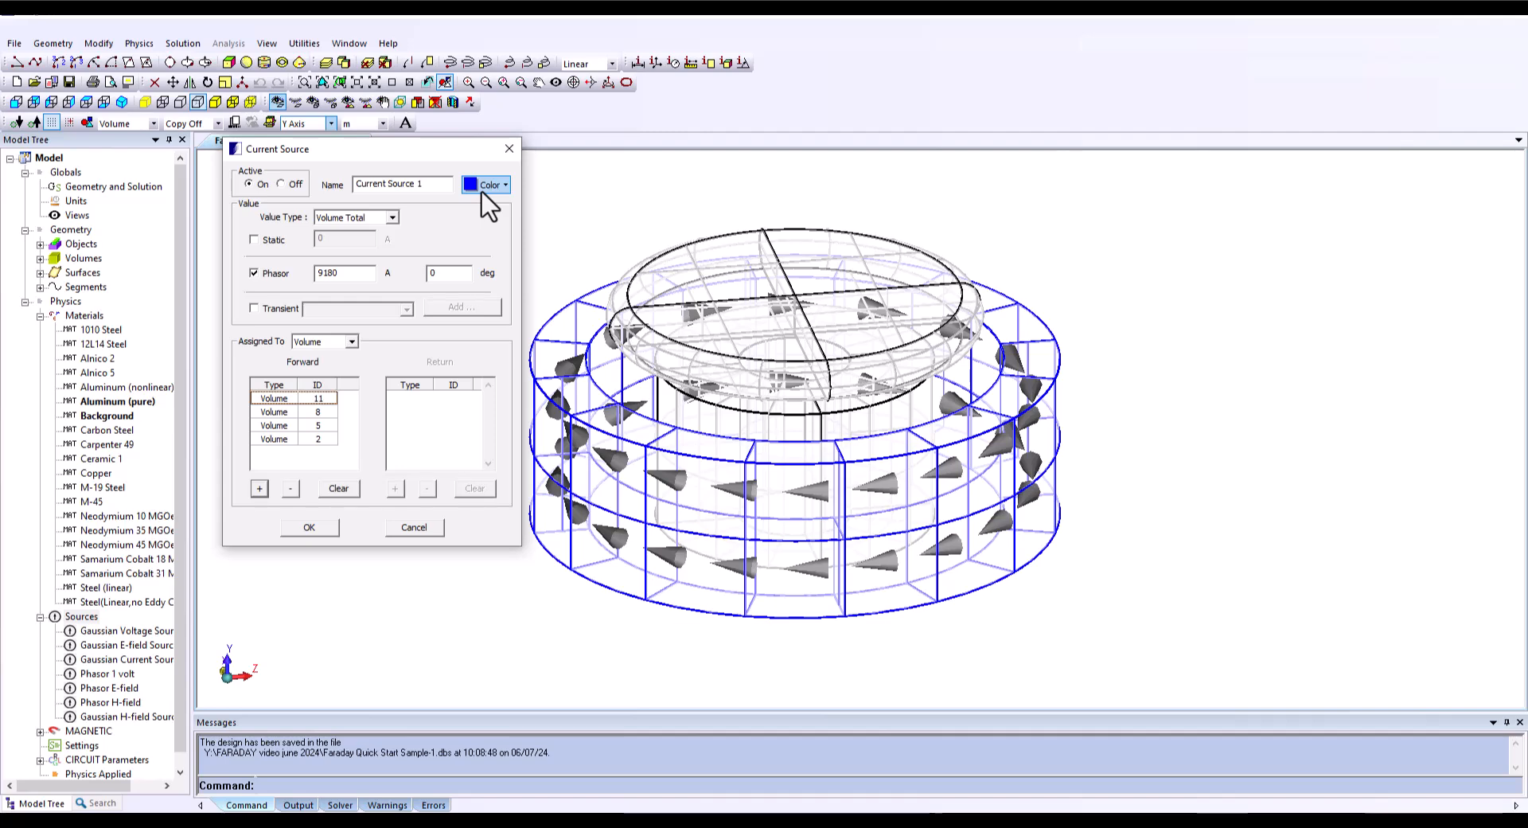
pyautogui.click(308, 528)
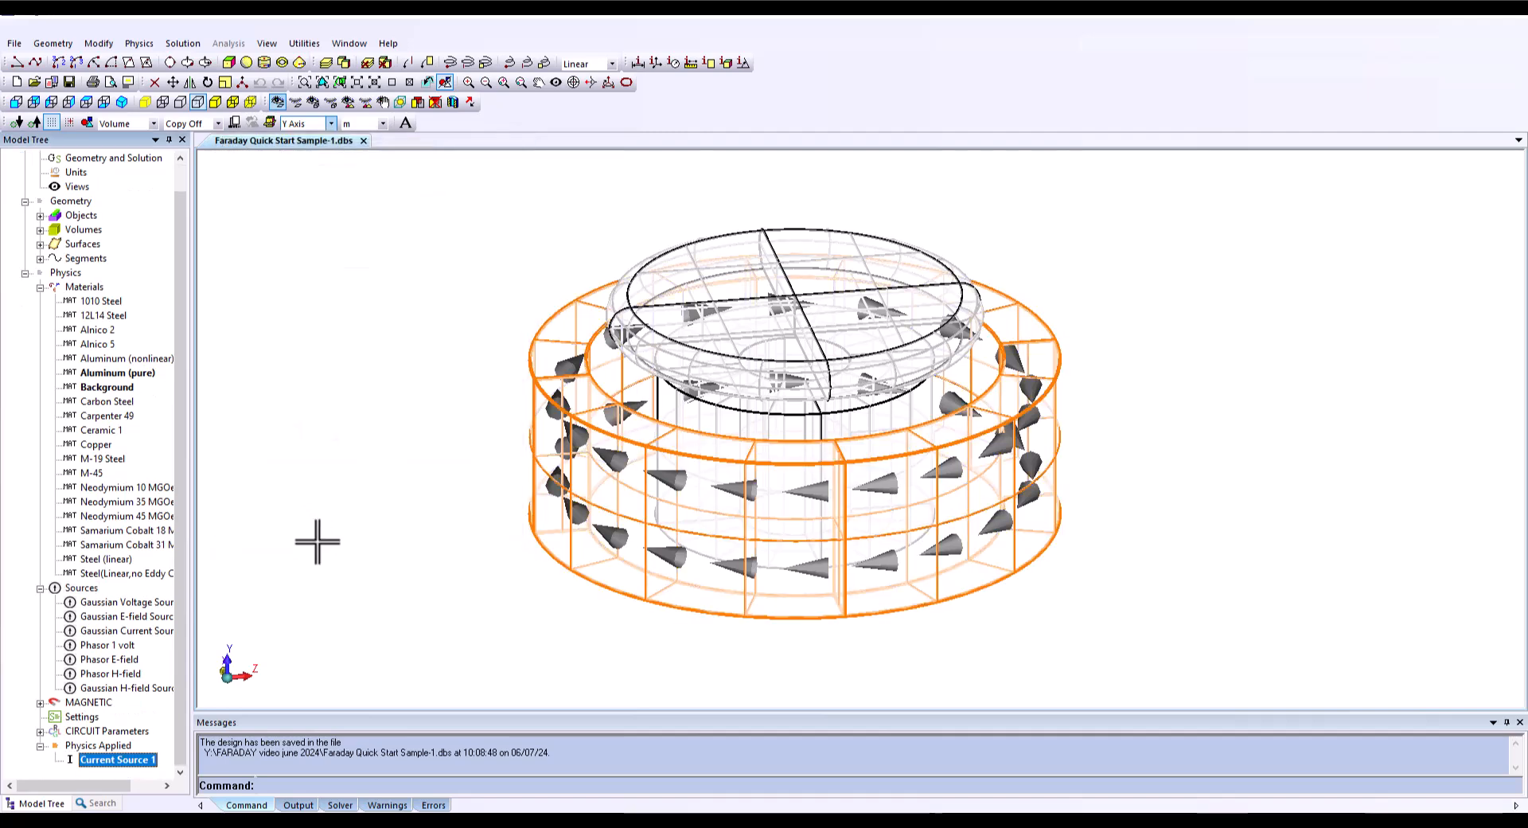
# Step: Add a second Volume Total current source with a phasor value of 18360 A
pyautogui.click(139, 43)
pyautogui.moveTo(262, 154)
pyautogui.click(377, 157)
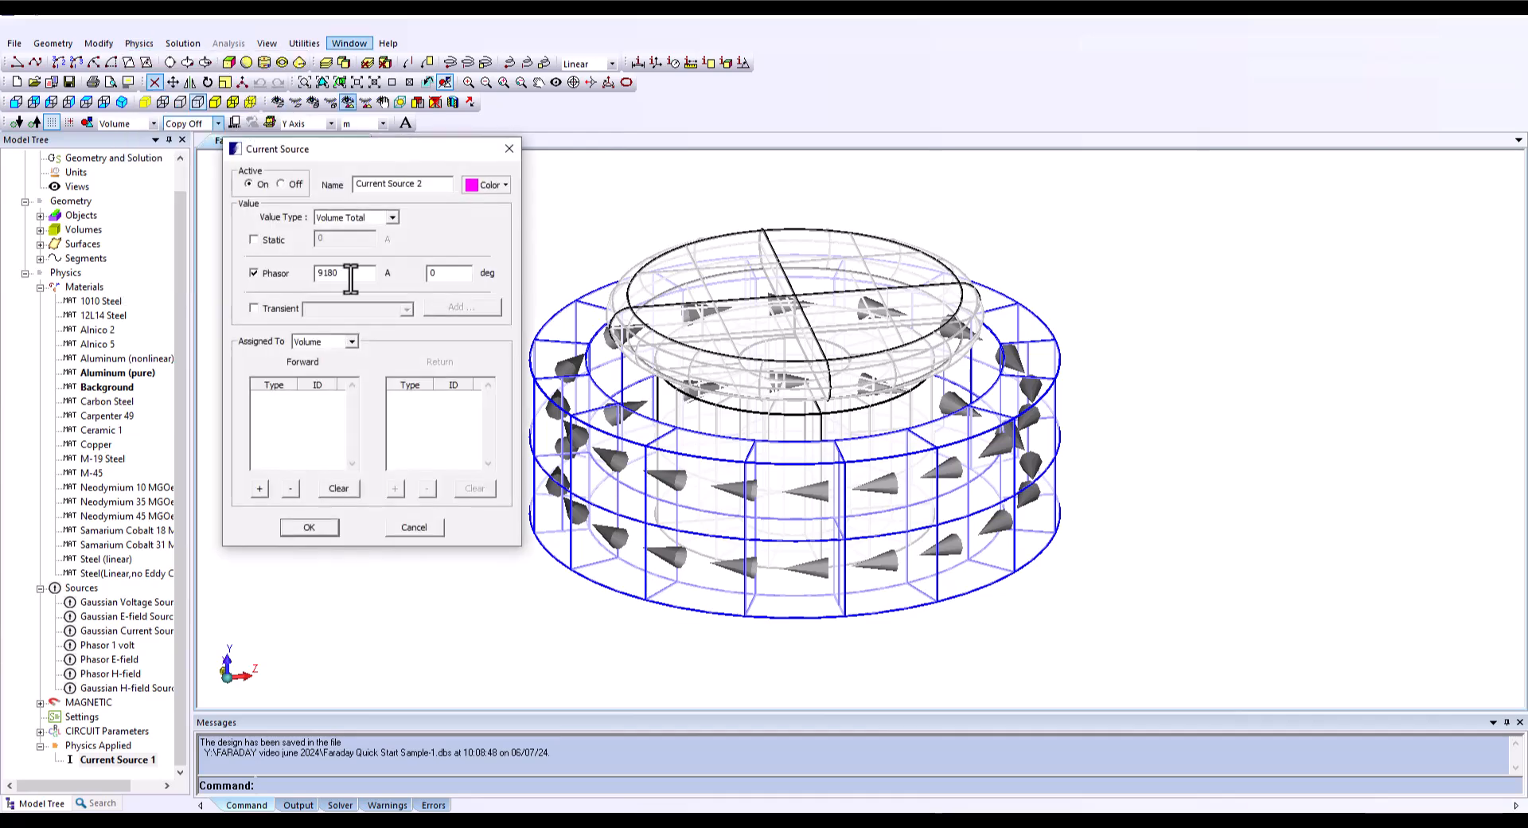
pyautogui.press('BackSpace')
pyautogui.press('BackSpace')
pyautogui.press('BackSpace')
pyautogui.write('18360')
# Step: Assign the second current source to the inner coil from one quarter's end face, including all connected volumes, and accept it
pyautogui.click(260, 488)
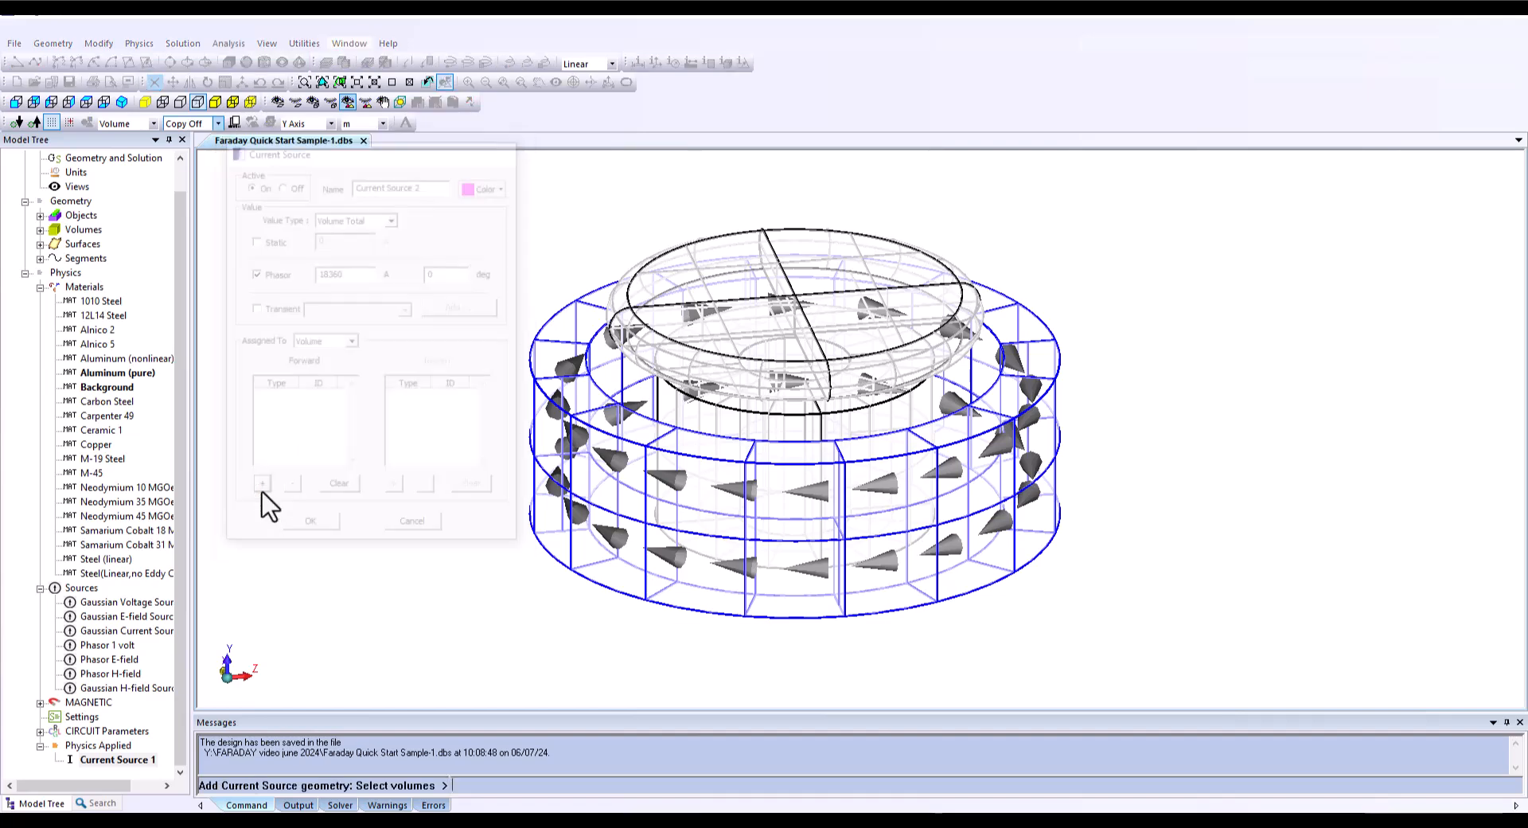
pyautogui.click(839, 380)
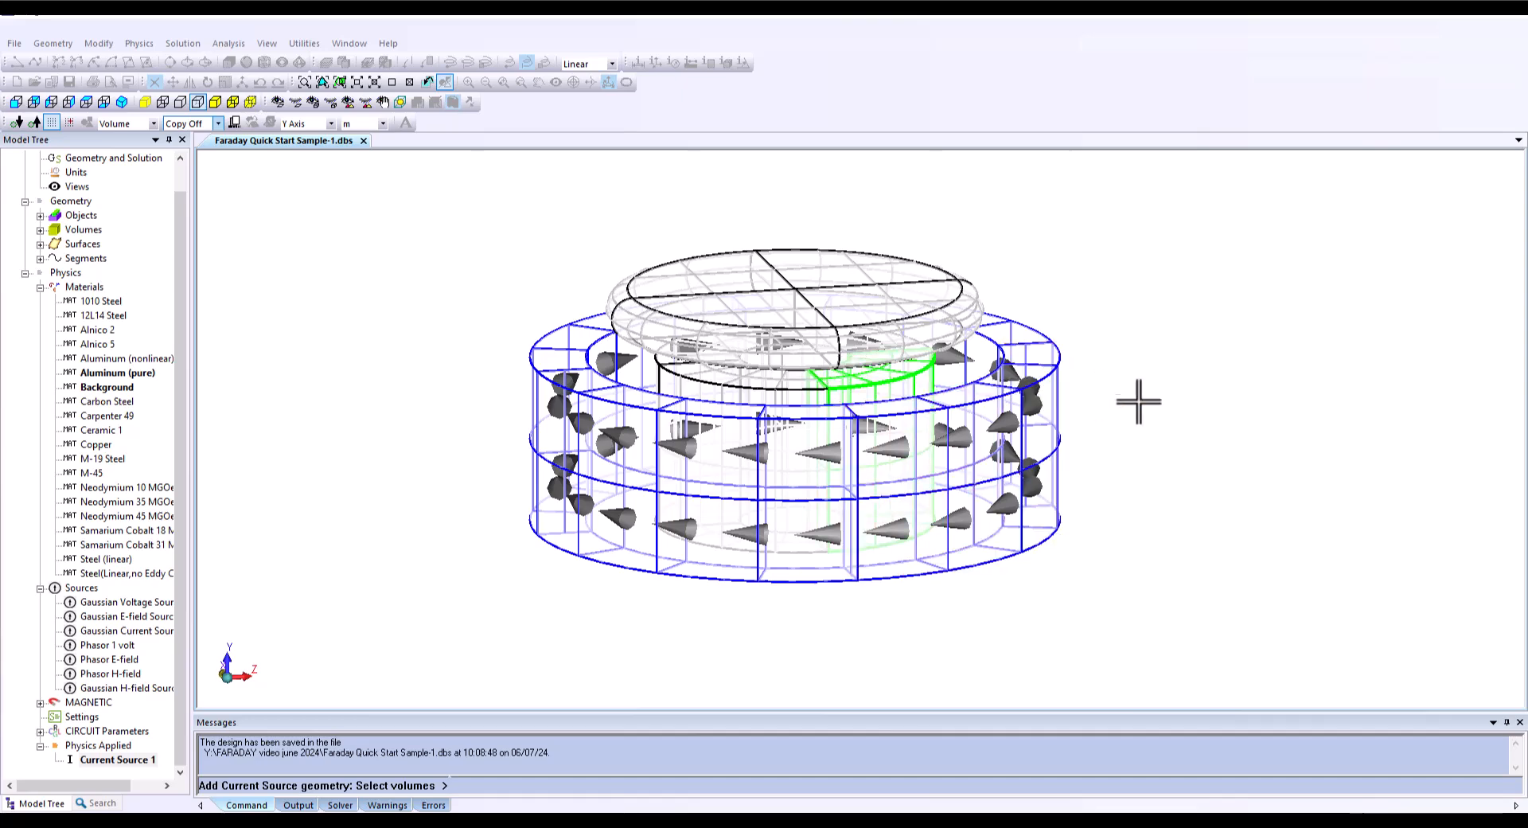
pyautogui.rightClick(1157, 417)
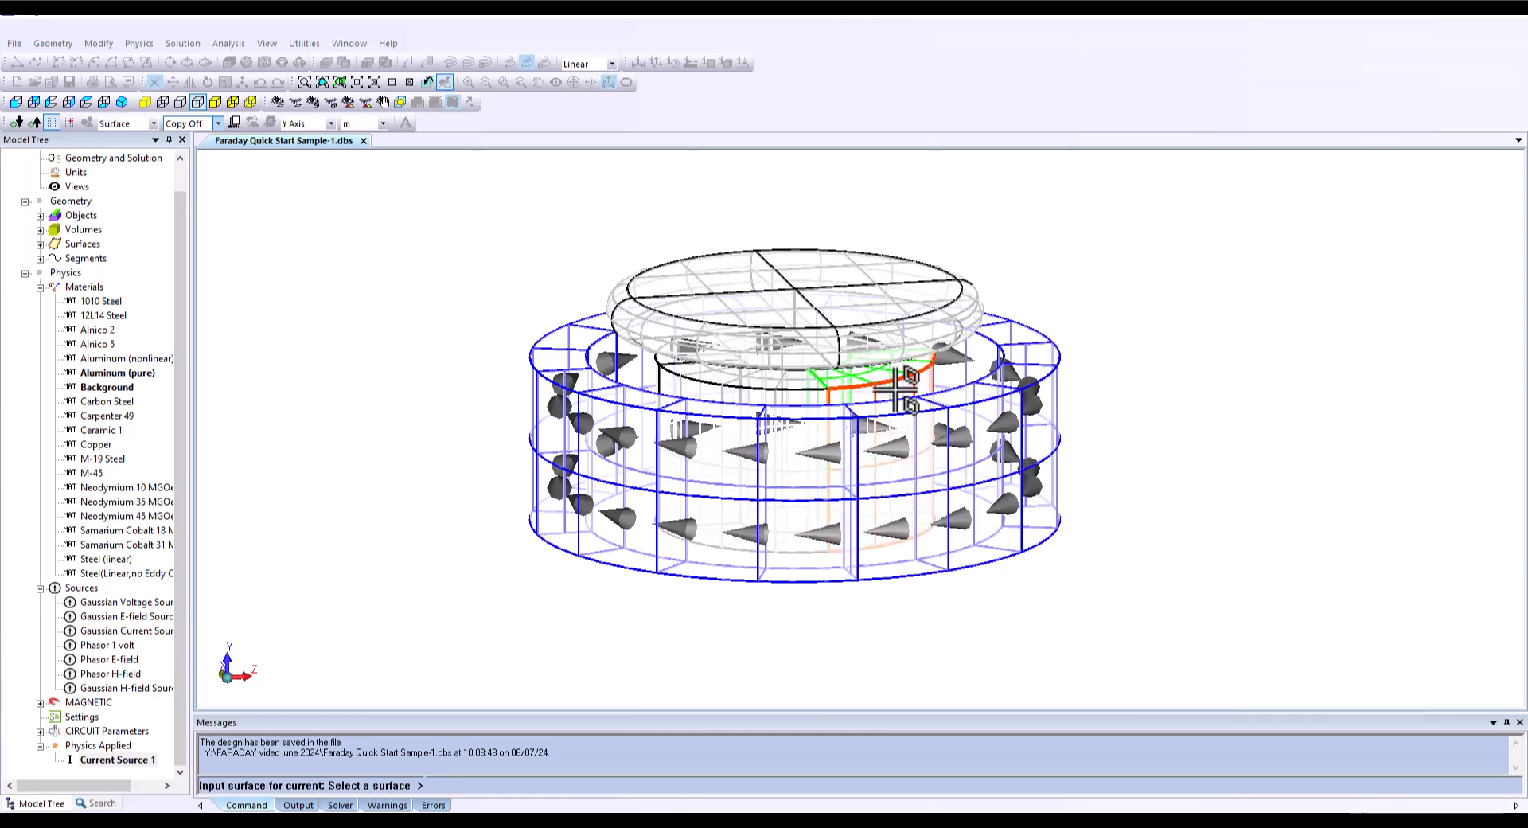
pyautogui.click(811, 393)
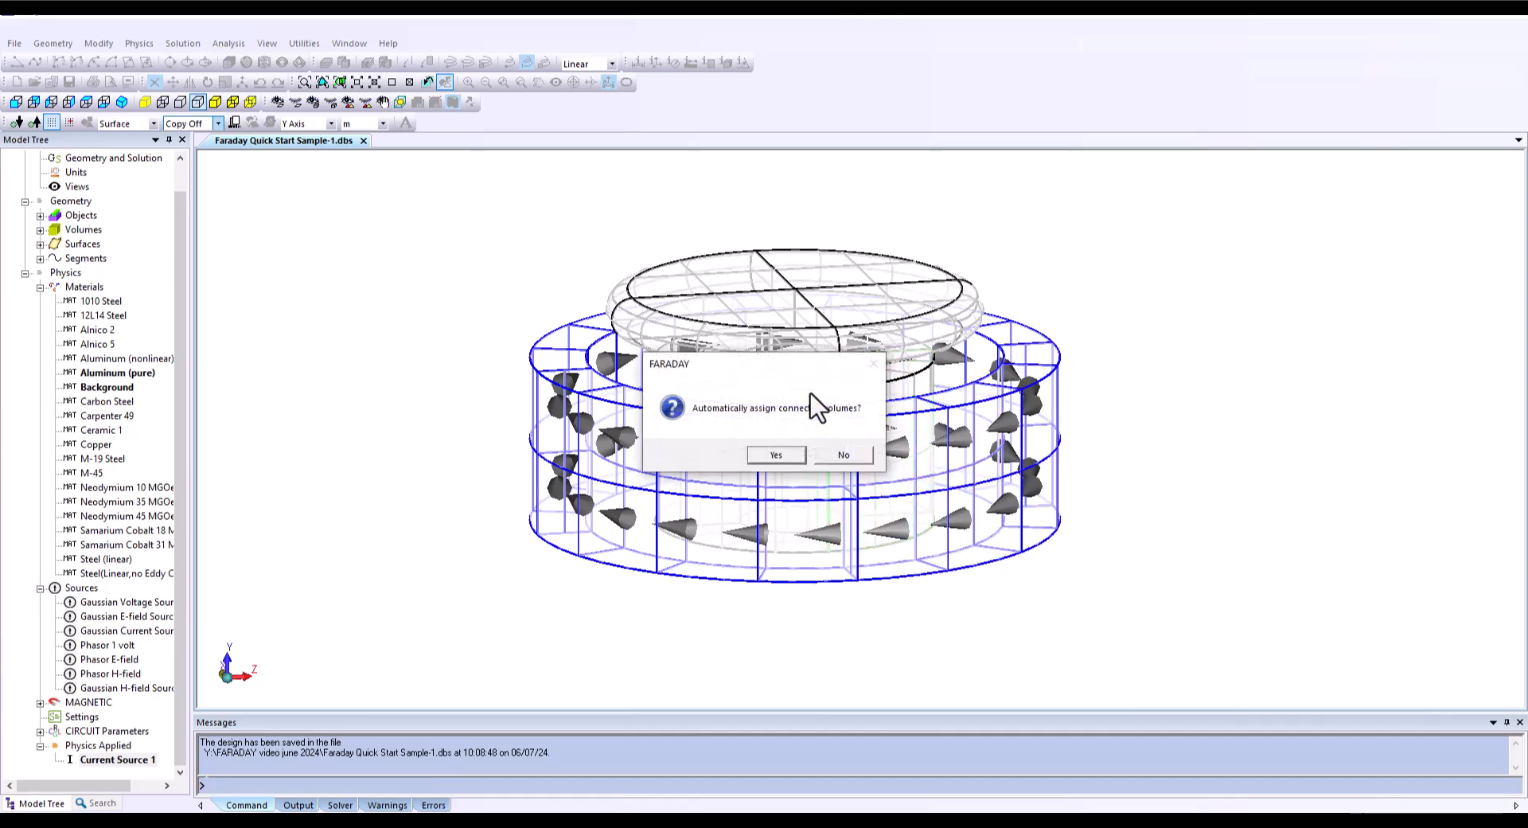
pyautogui.click(776, 456)
pyautogui.rightClick(651, 676)
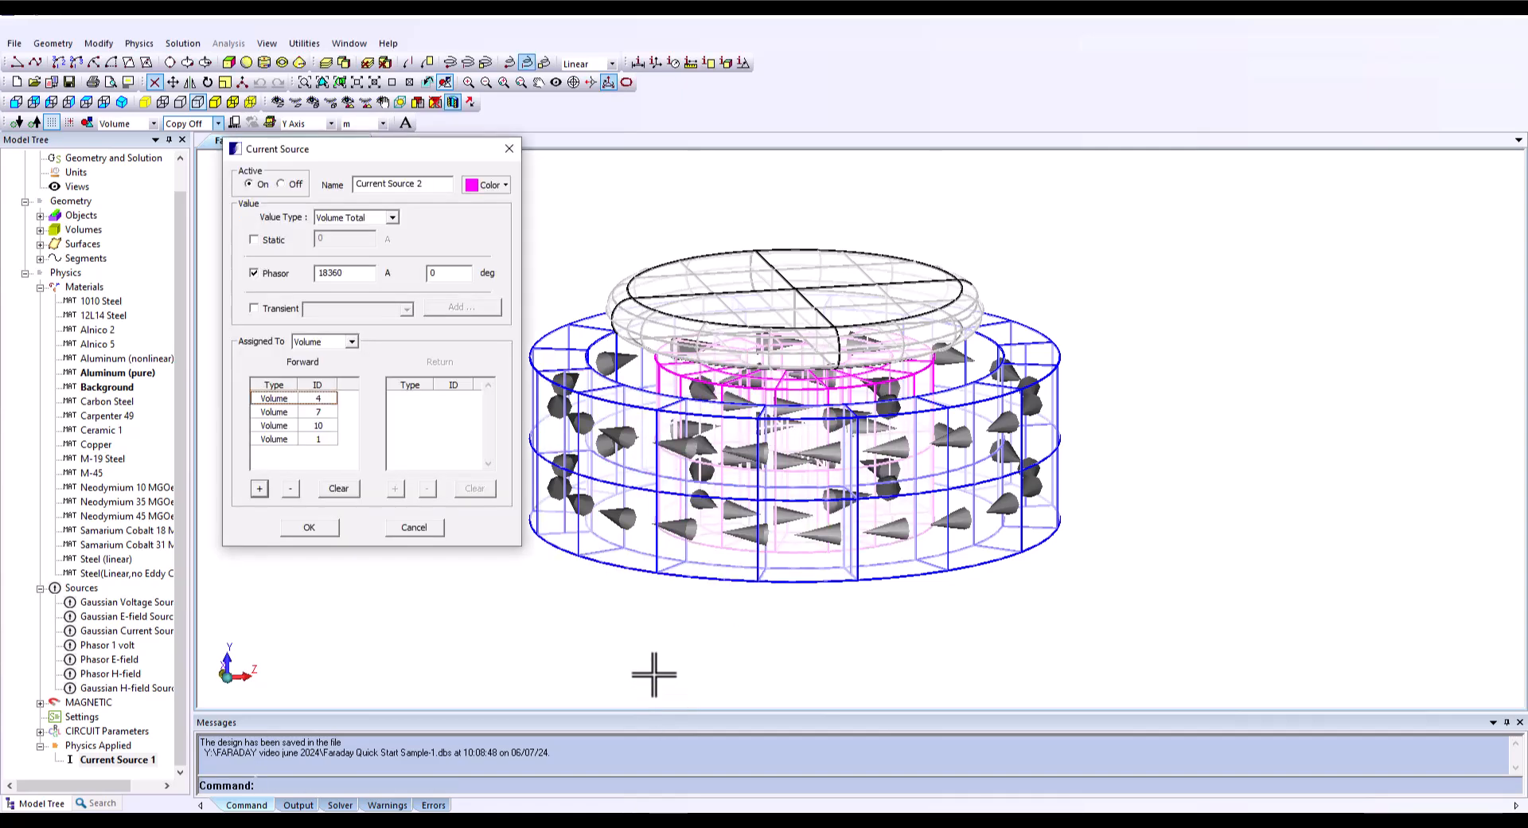
pyautogui.click(309, 527)
# Step: Highlight both applied current sources one after the other and view the editing options available for the second
pyautogui.click(136, 403)
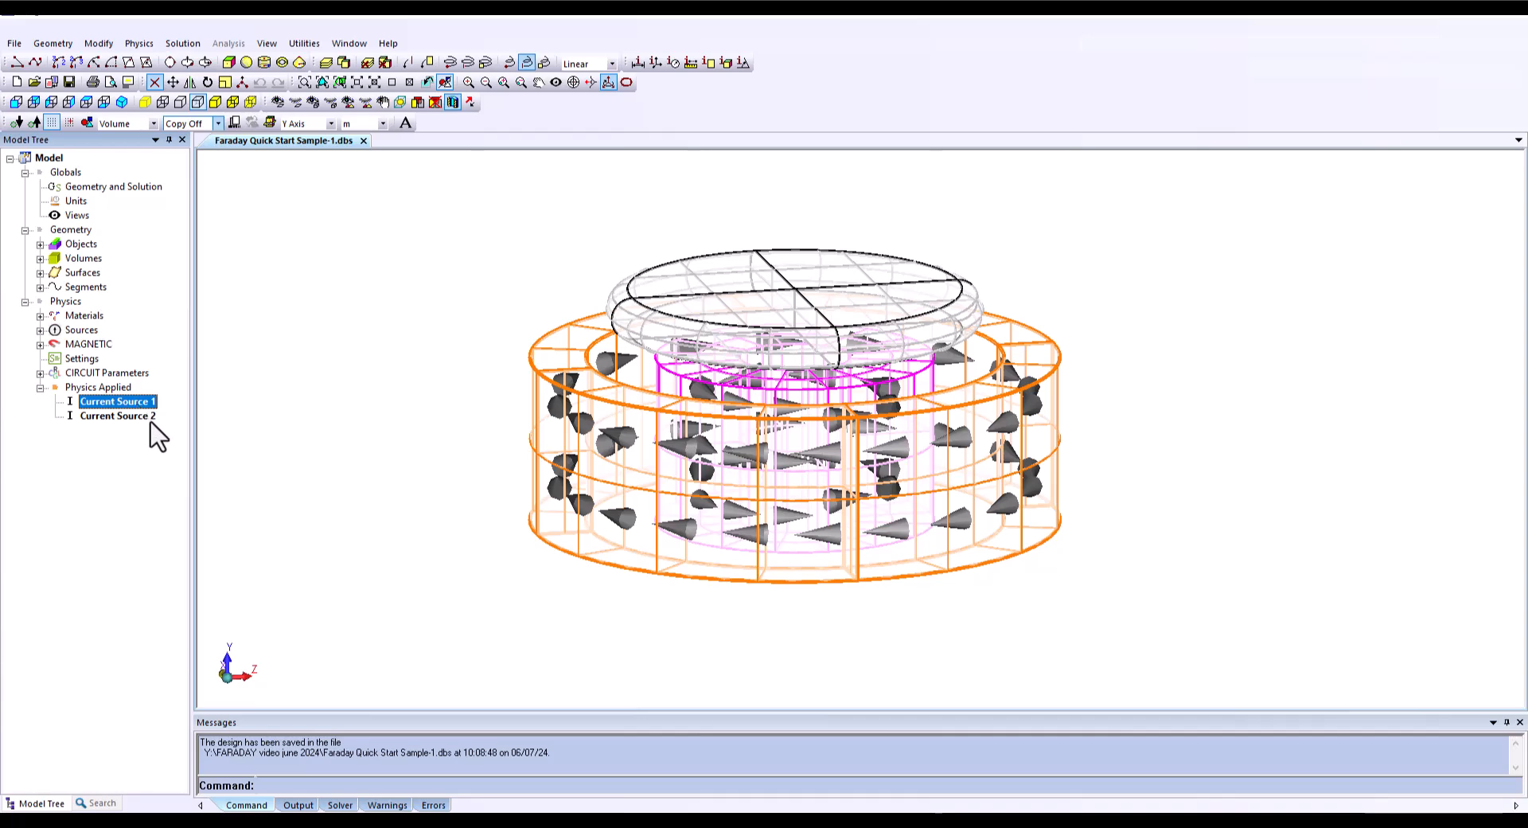
pyautogui.click(147, 417)
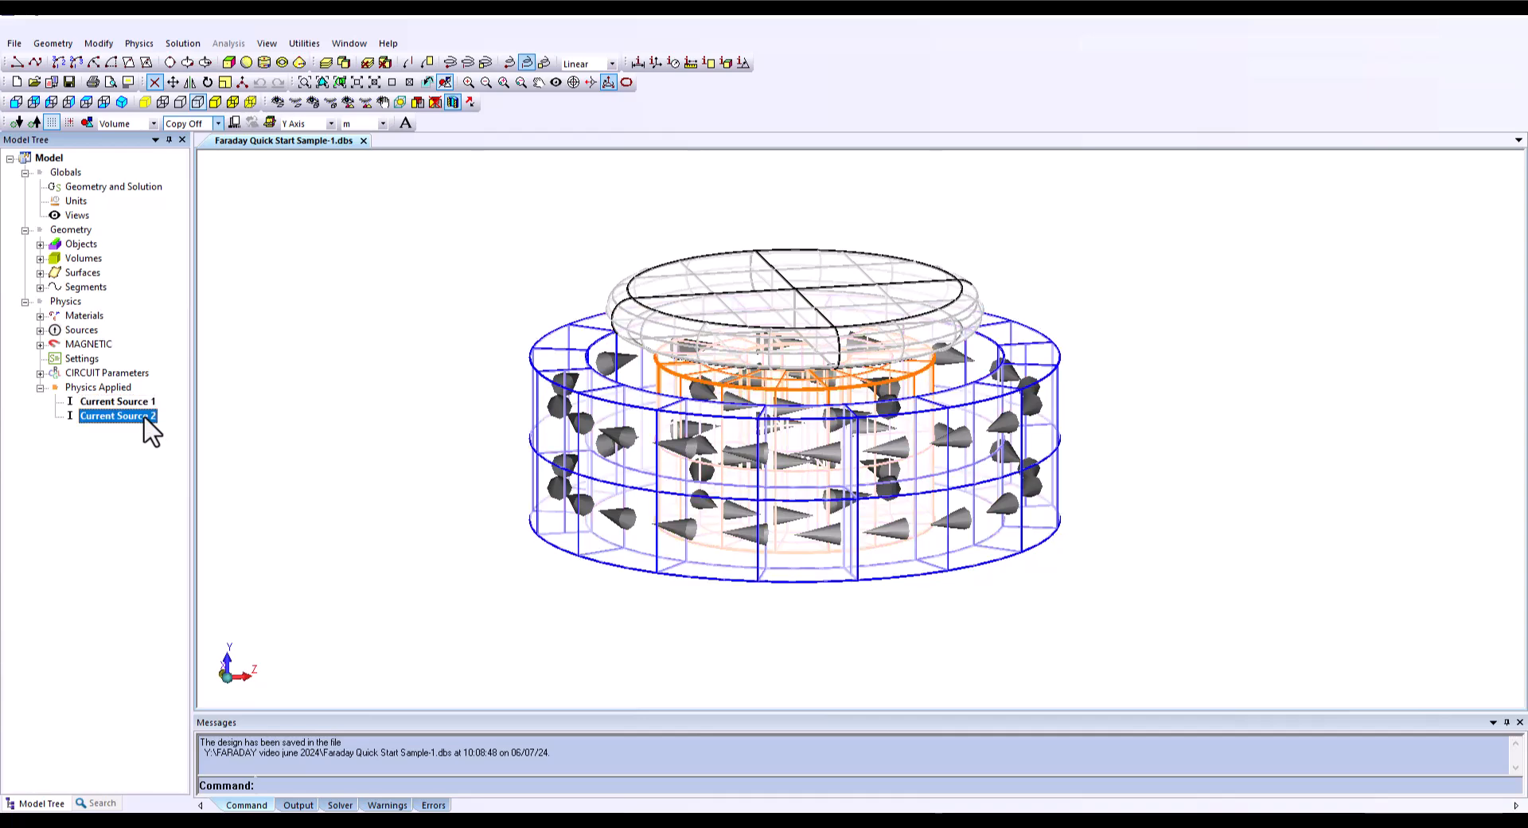
pyautogui.rightClick(148, 429)
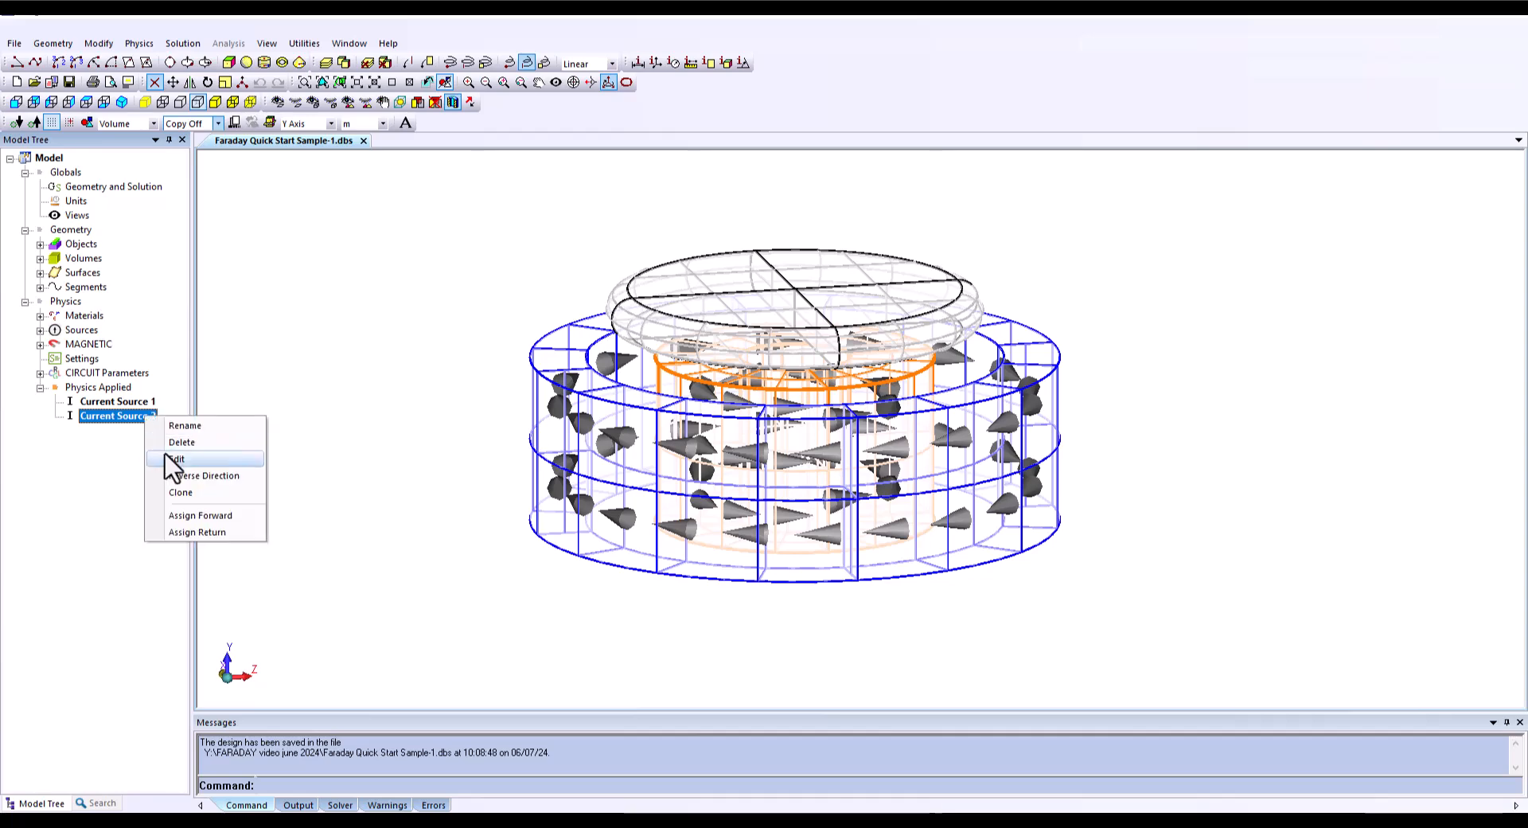
pyautogui.click(402, 580)
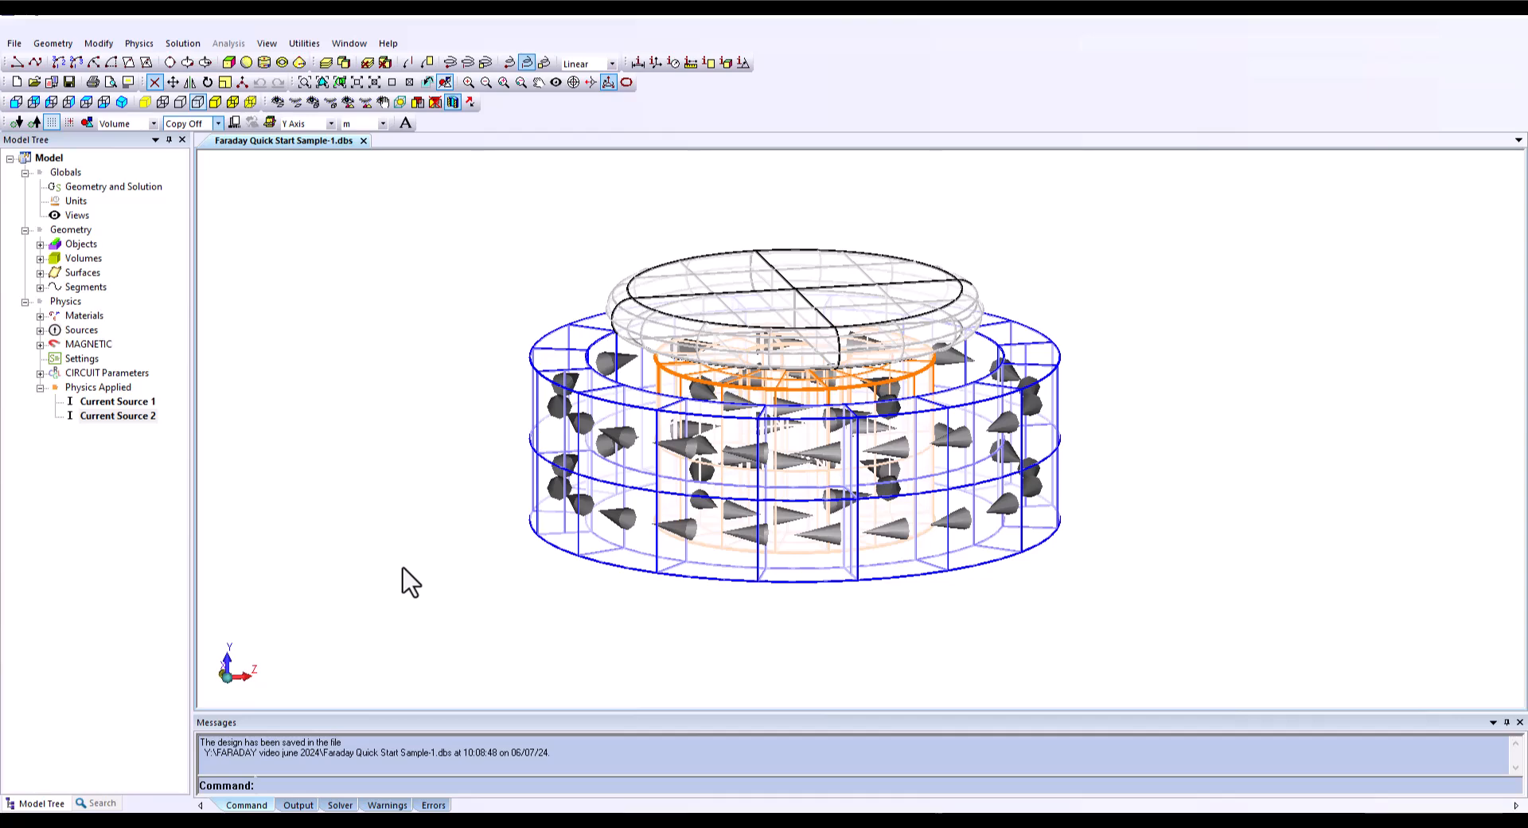
# Step: Add a new plot to the solution's output definitions and start defining its plane by corner points
pyautogui.click(185, 44)
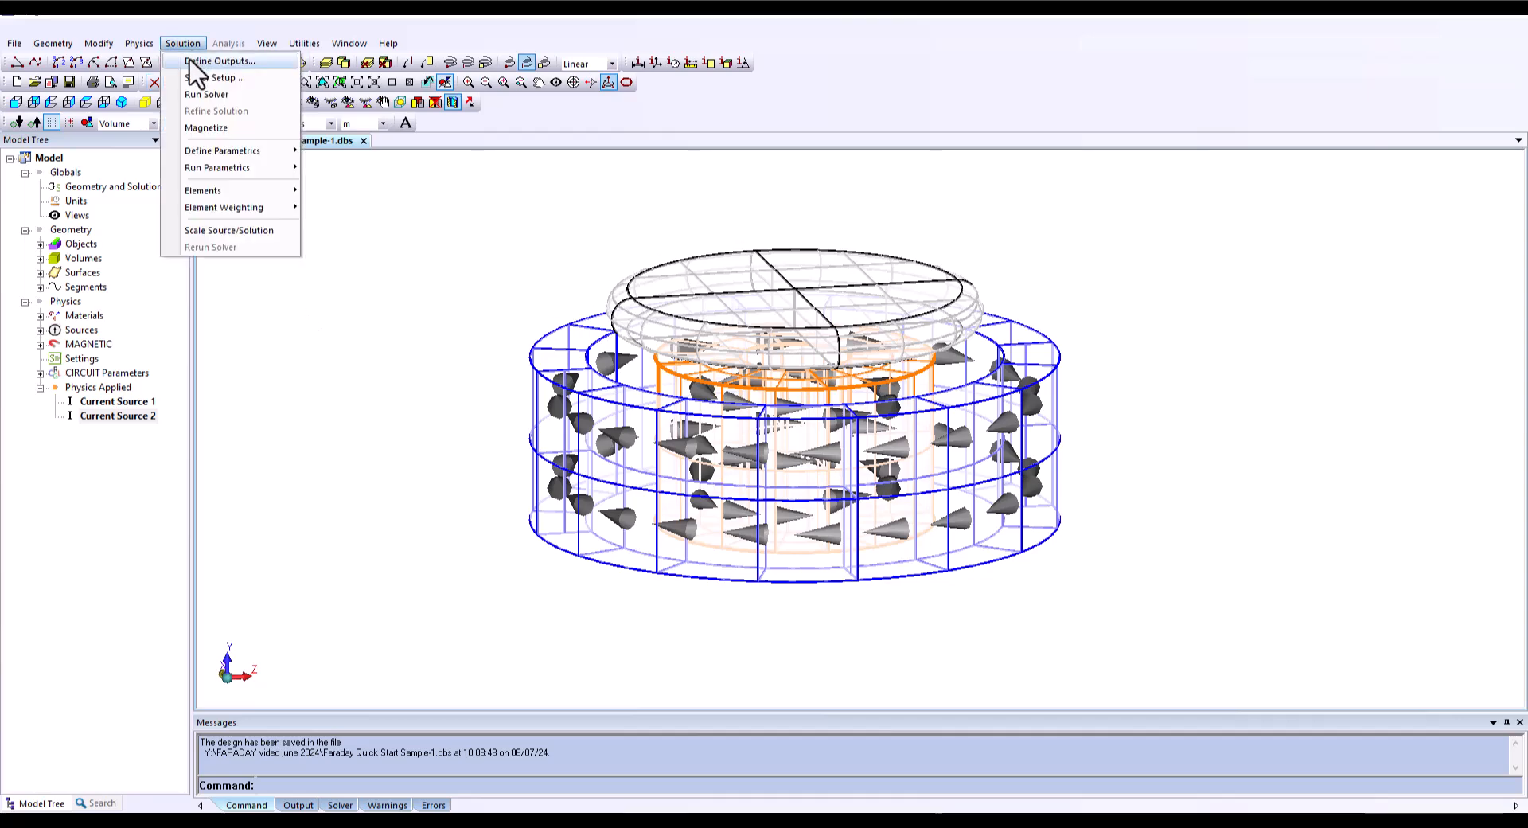
pyautogui.click(197, 64)
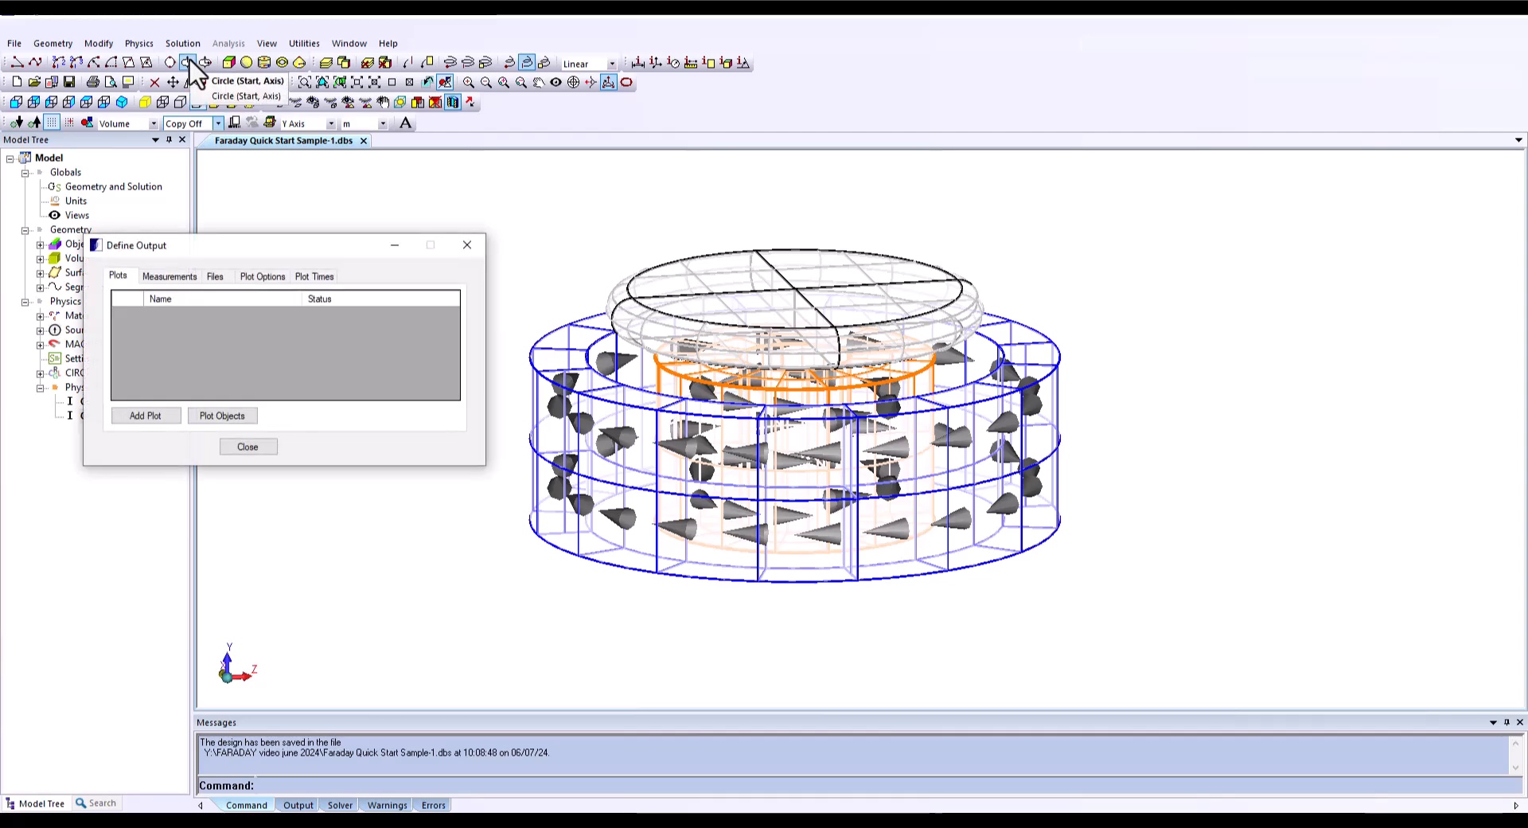
pyautogui.click(144, 417)
pyautogui.click(461, 297)
pyautogui.click(410, 299)
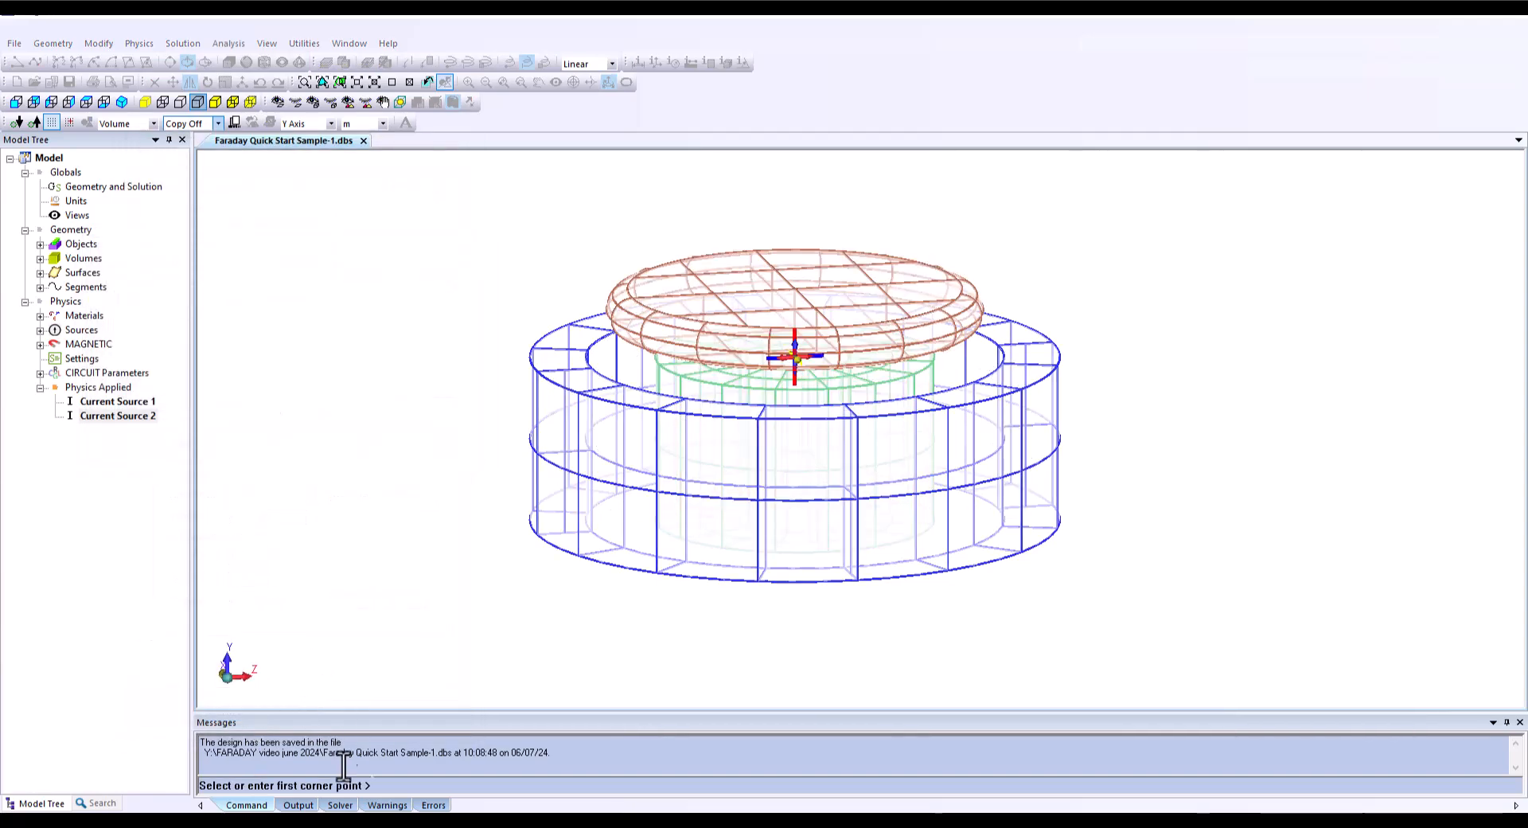
# Step: Define the plot plane with first corner -105, 5, -105, first-side end point -x y z and second-side point x y -z
pyautogui.write('-105')
pyautogui.write(', -105')
pyautogui.press('Return')
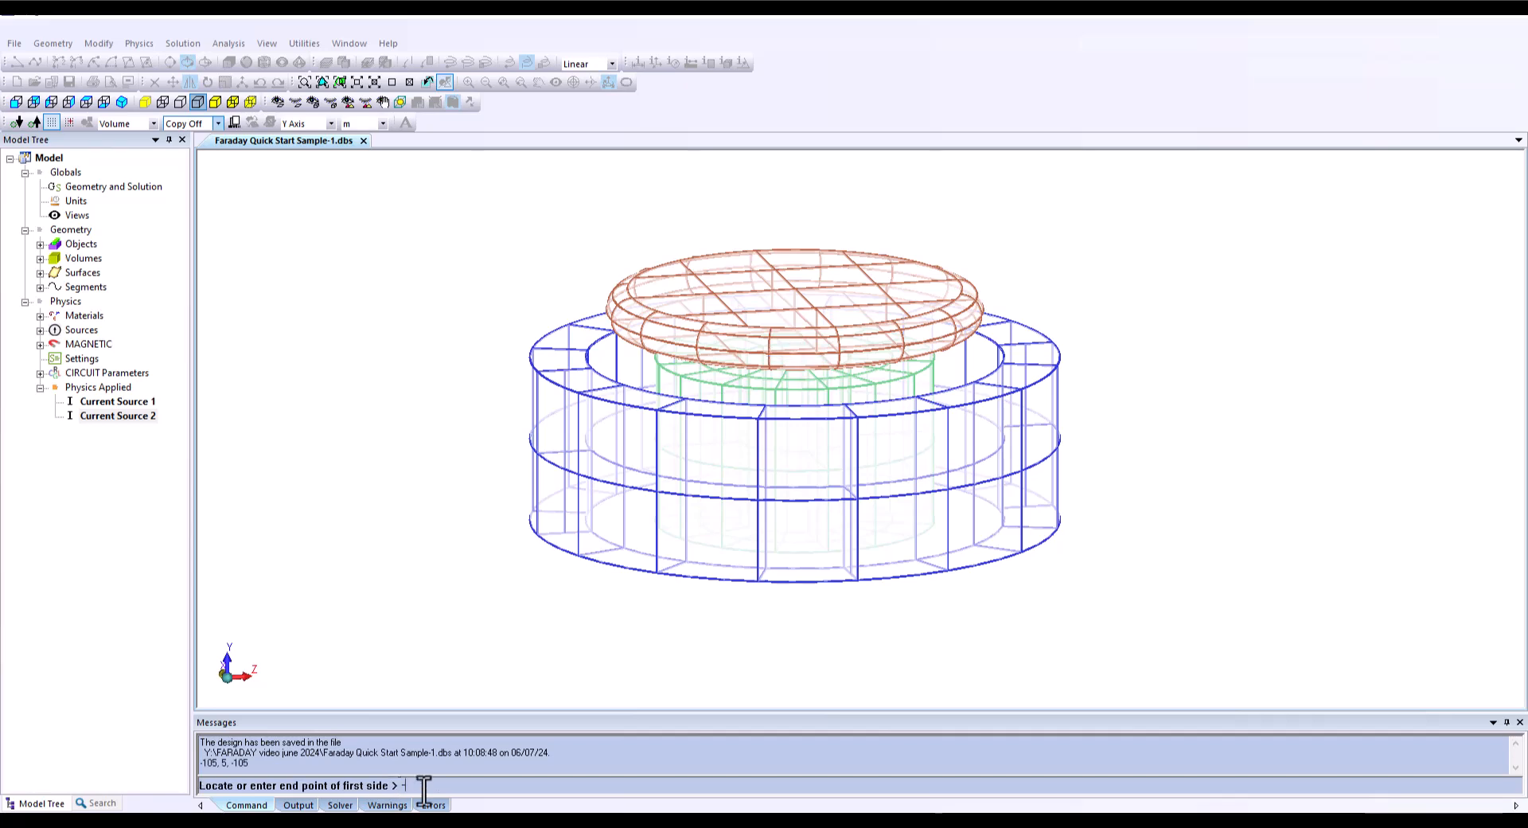
pyautogui.write('-x y z')
pyautogui.press('Return')
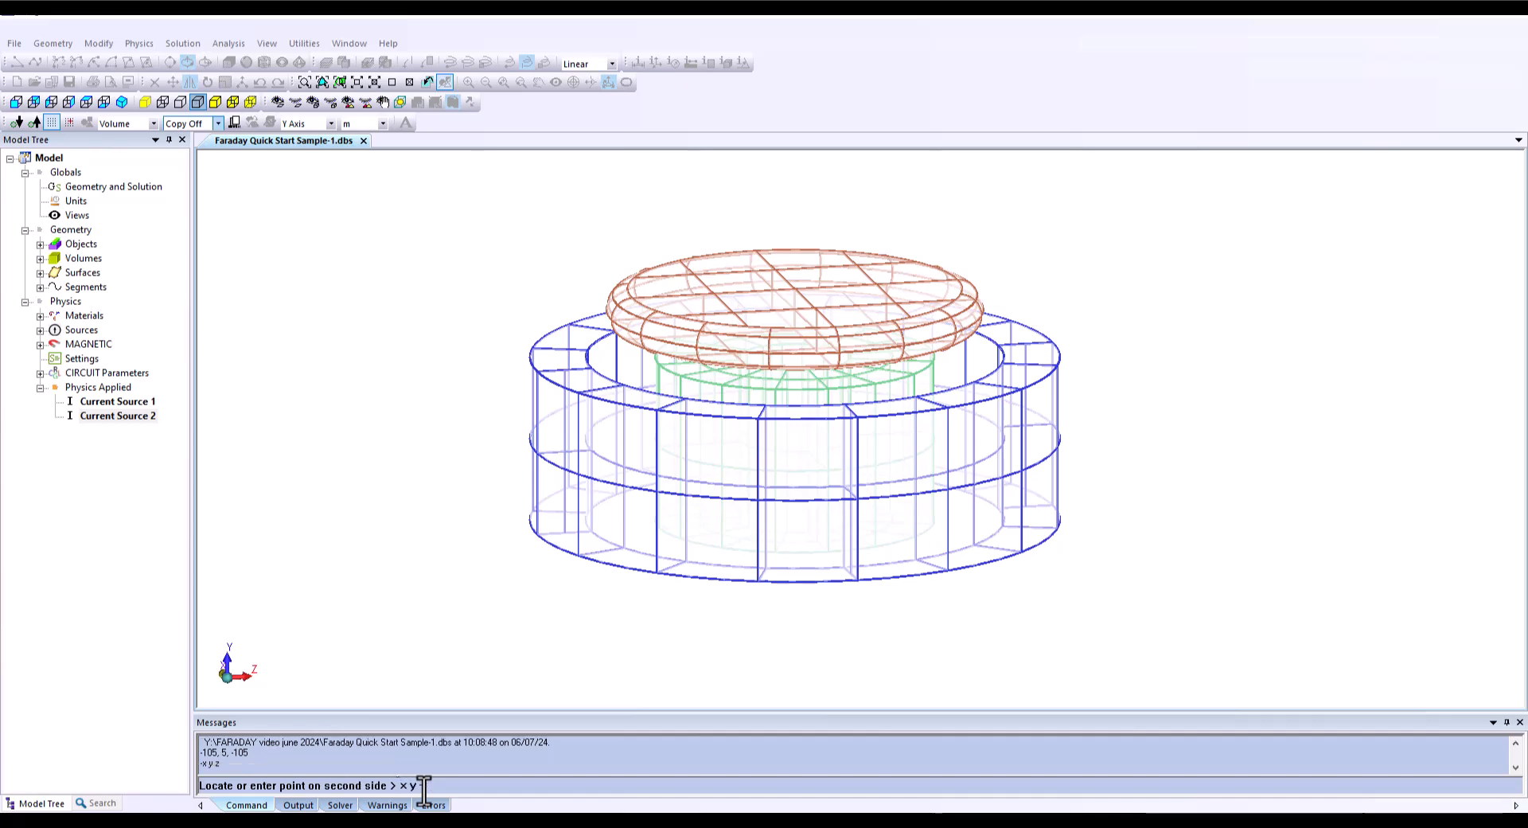
pyautogui.write('x y -z')
pyautogui.press('Return')
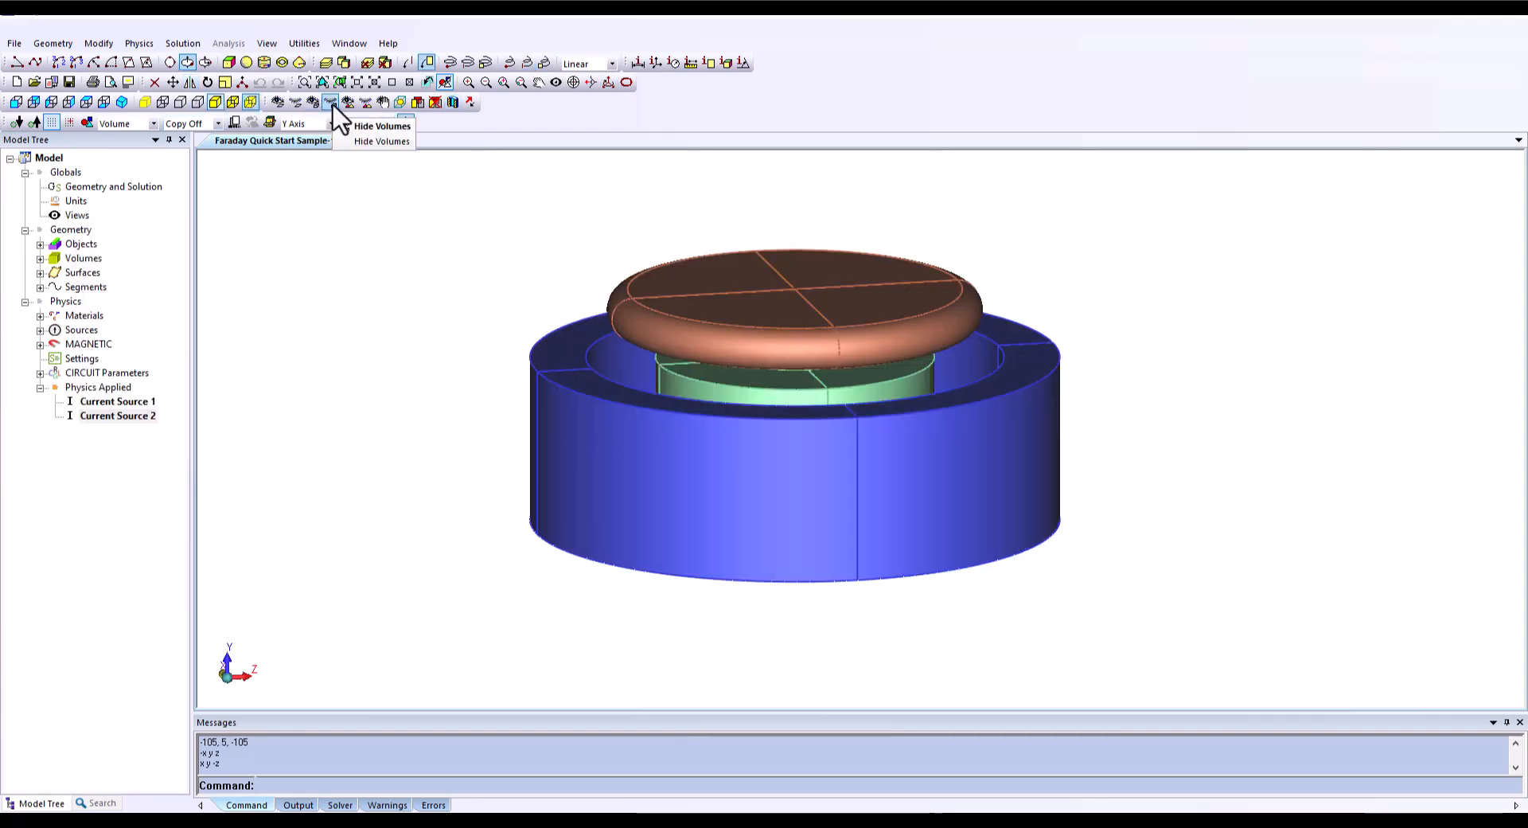
# Step: Hide the two front quarter volumes of the disc to expose its cut faces
pyautogui.click(330, 103)
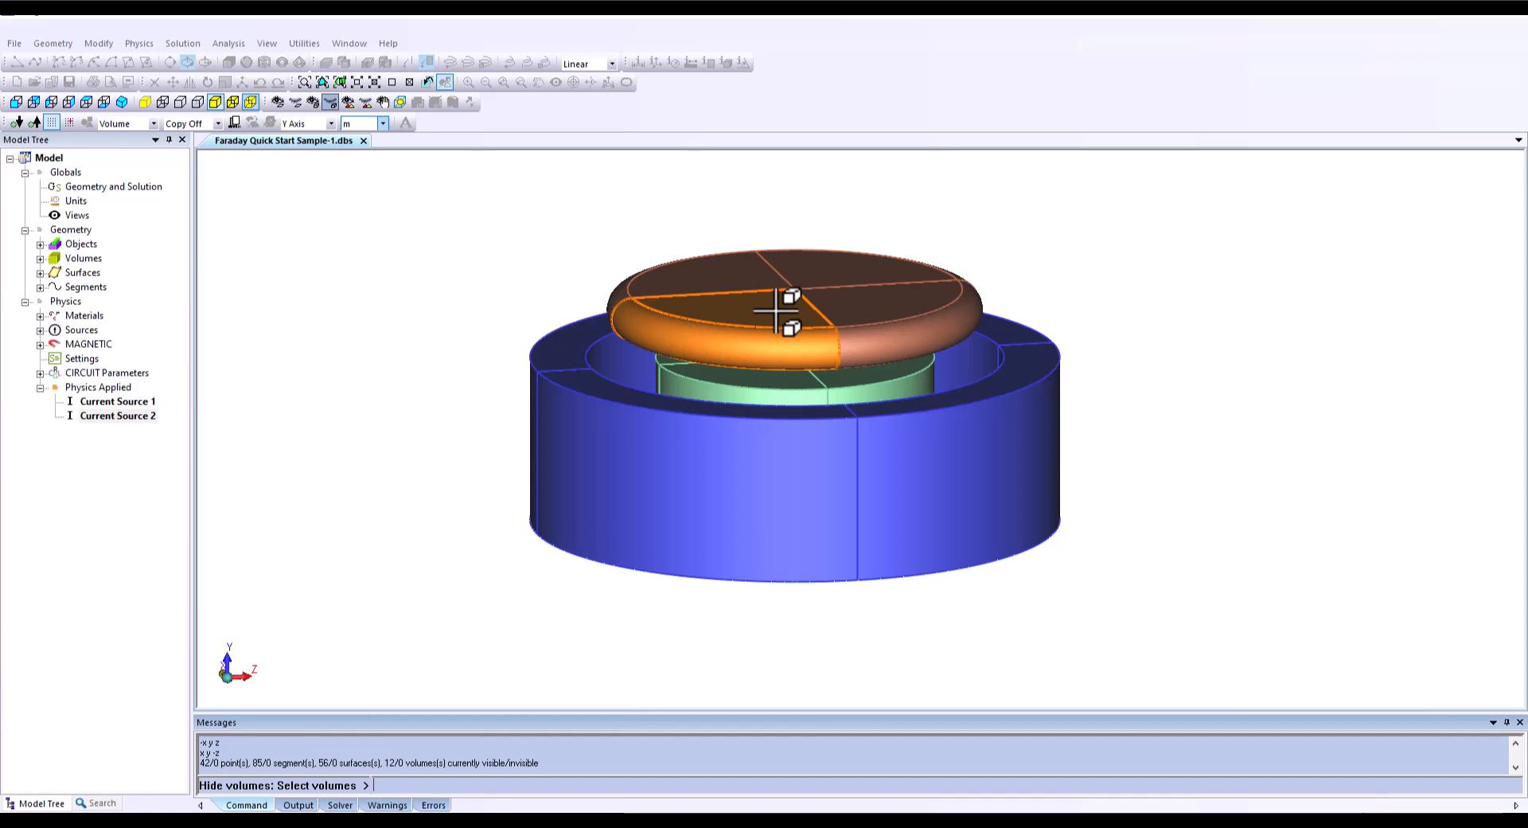
pyautogui.click(773, 311)
pyautogui.click(891, 315)
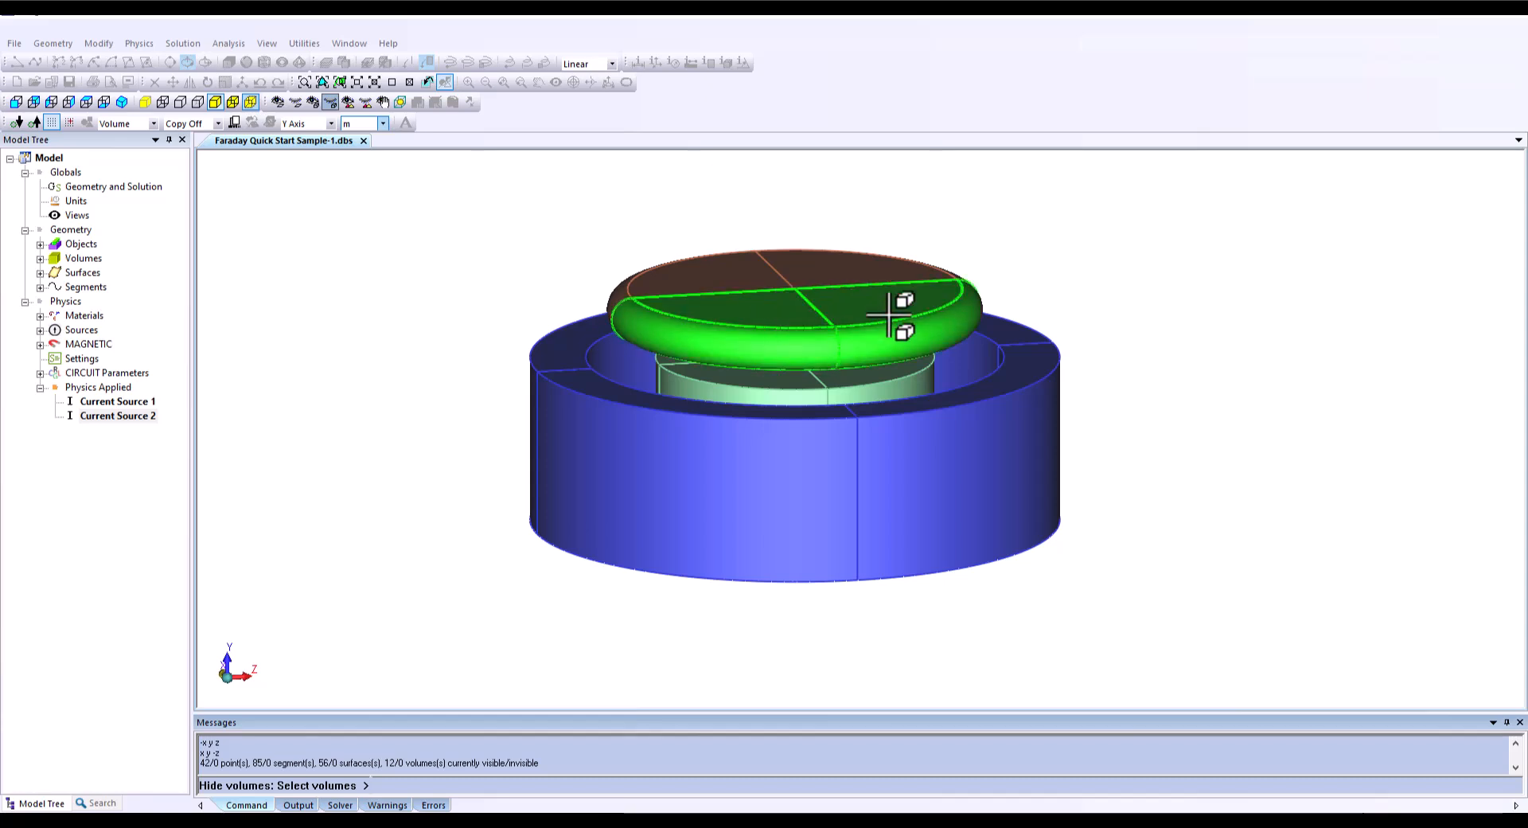
pyautogui.rightClick(1231, 378)
# Step: Add a 2D contour plot of the real J-Field magnitude to the output definitions, located on surface
pyautogui.click(189, 44)
pyautogui.click(208, 61)
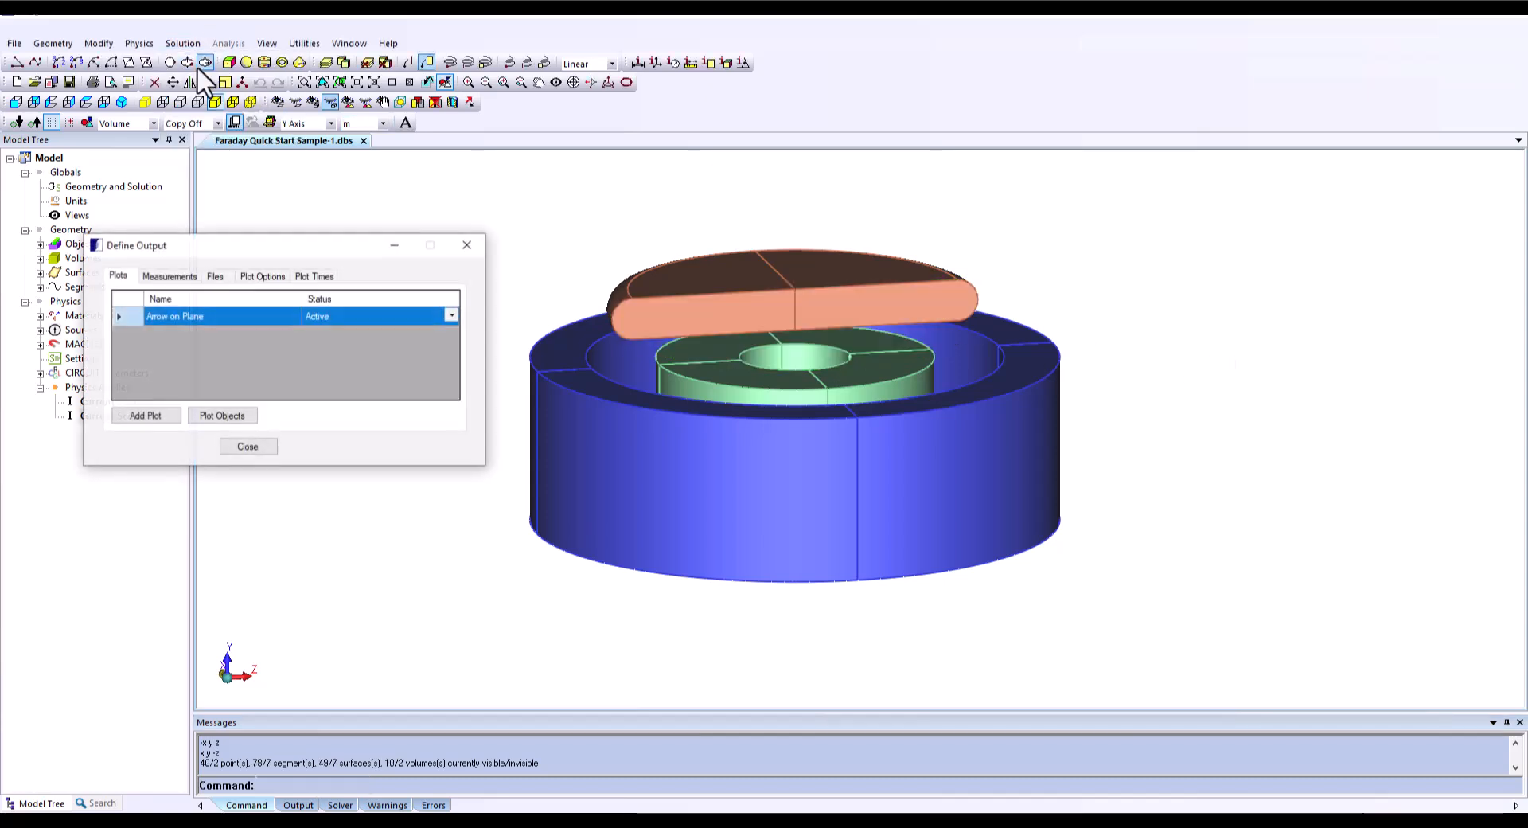
pyautogui.click(149, 415)
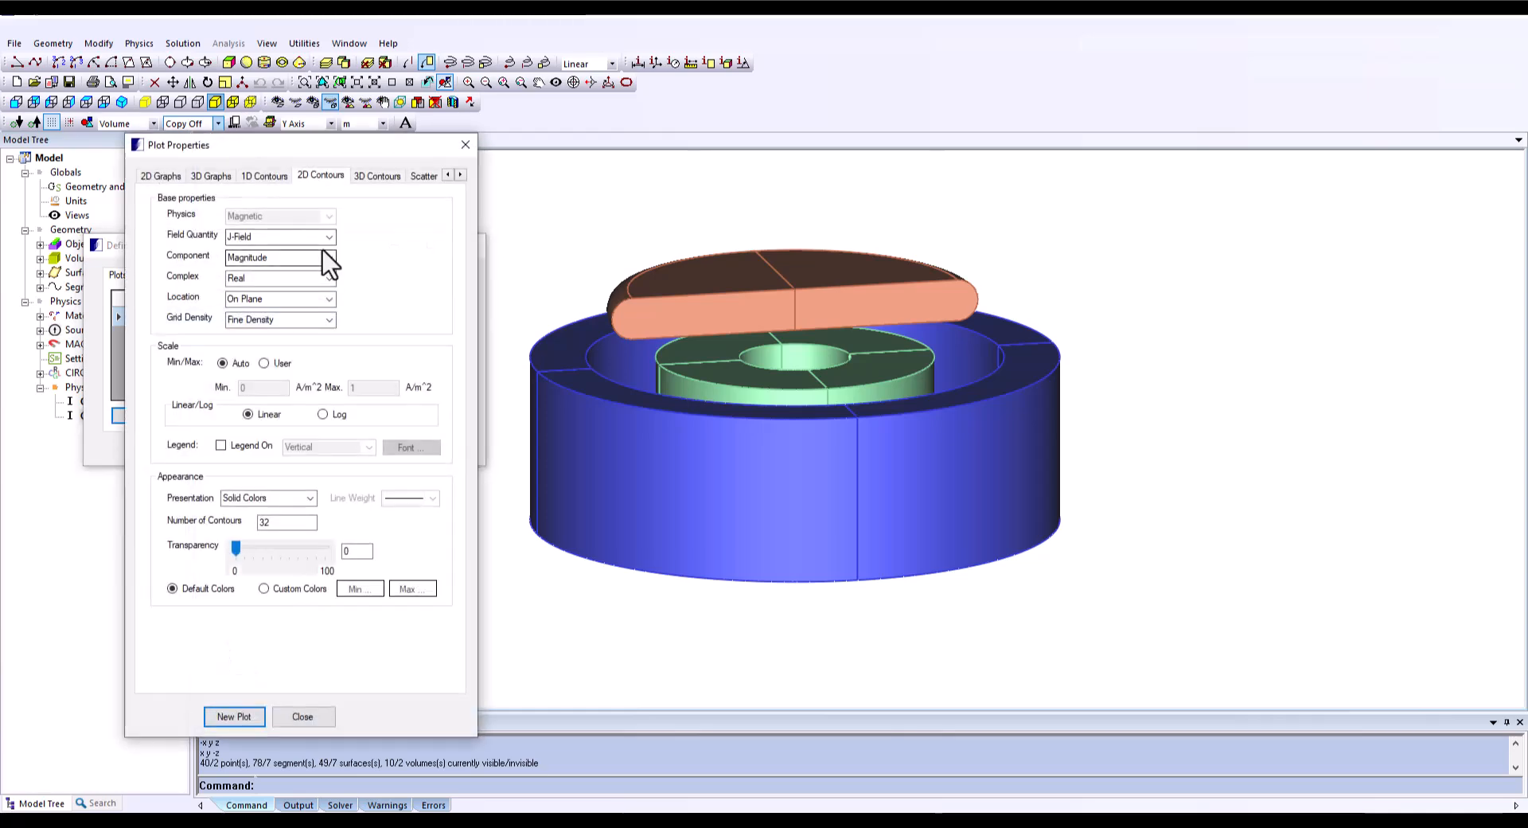
pyautogui.click(329, 299)
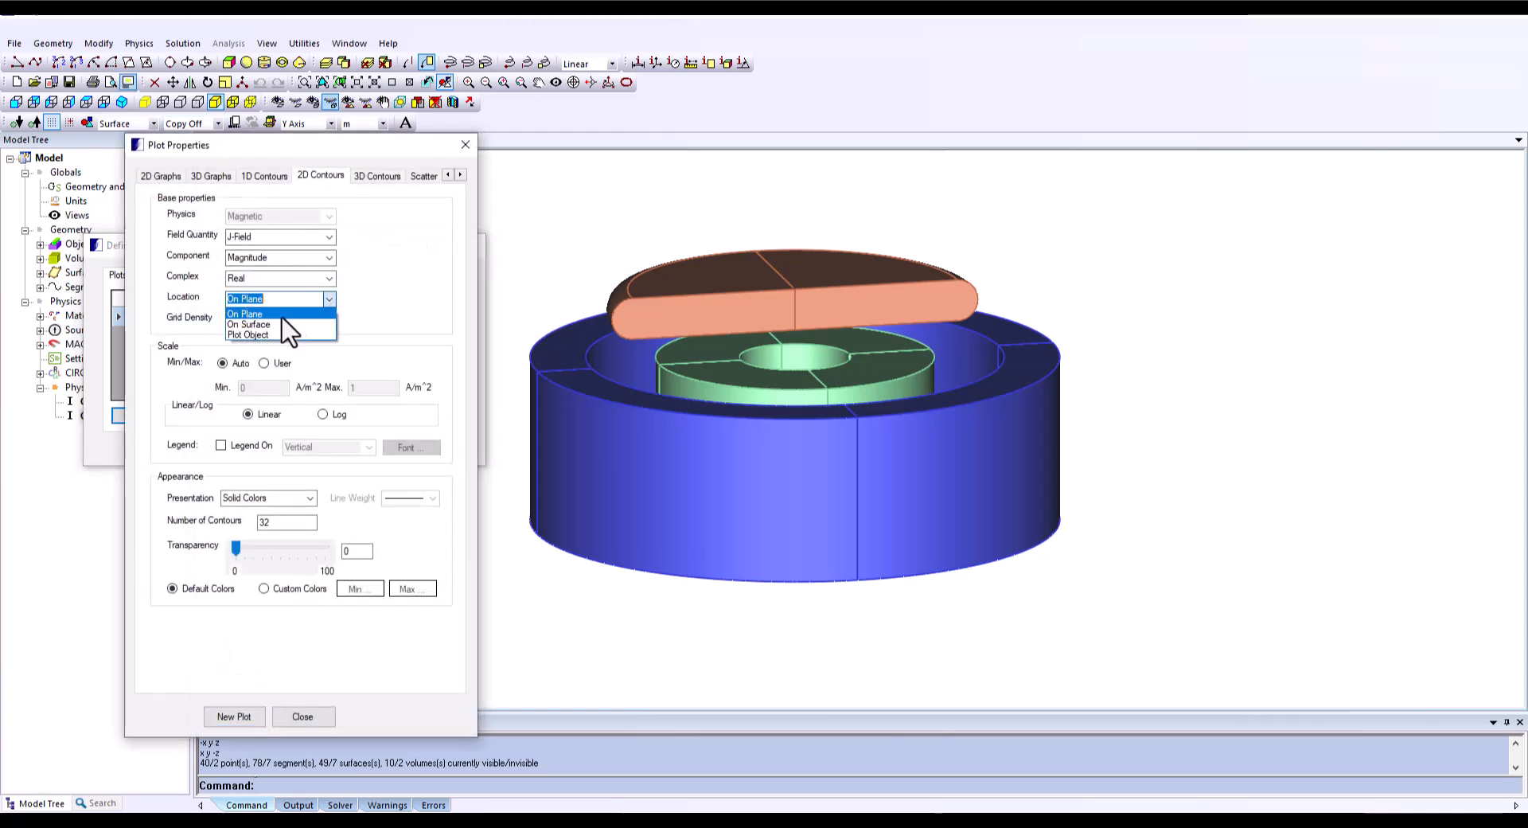
pyautogui.click(274, 329)
pyautogui.click(234, 716)
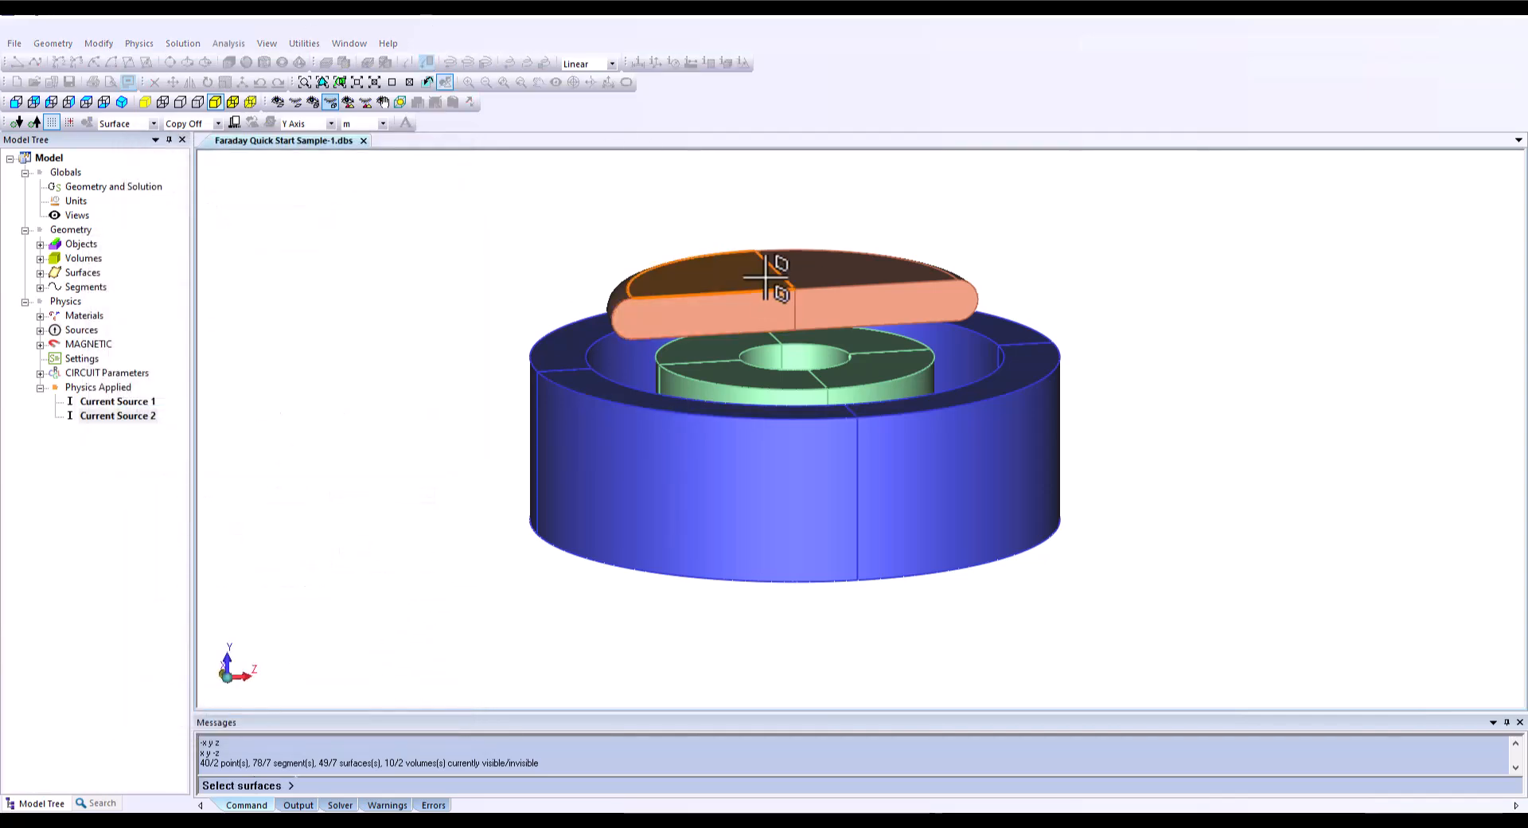
# Step: Select the disc's two exposed cut faces for the contour plot and accept the side to plot on each
pyautogui.click(743, 301)
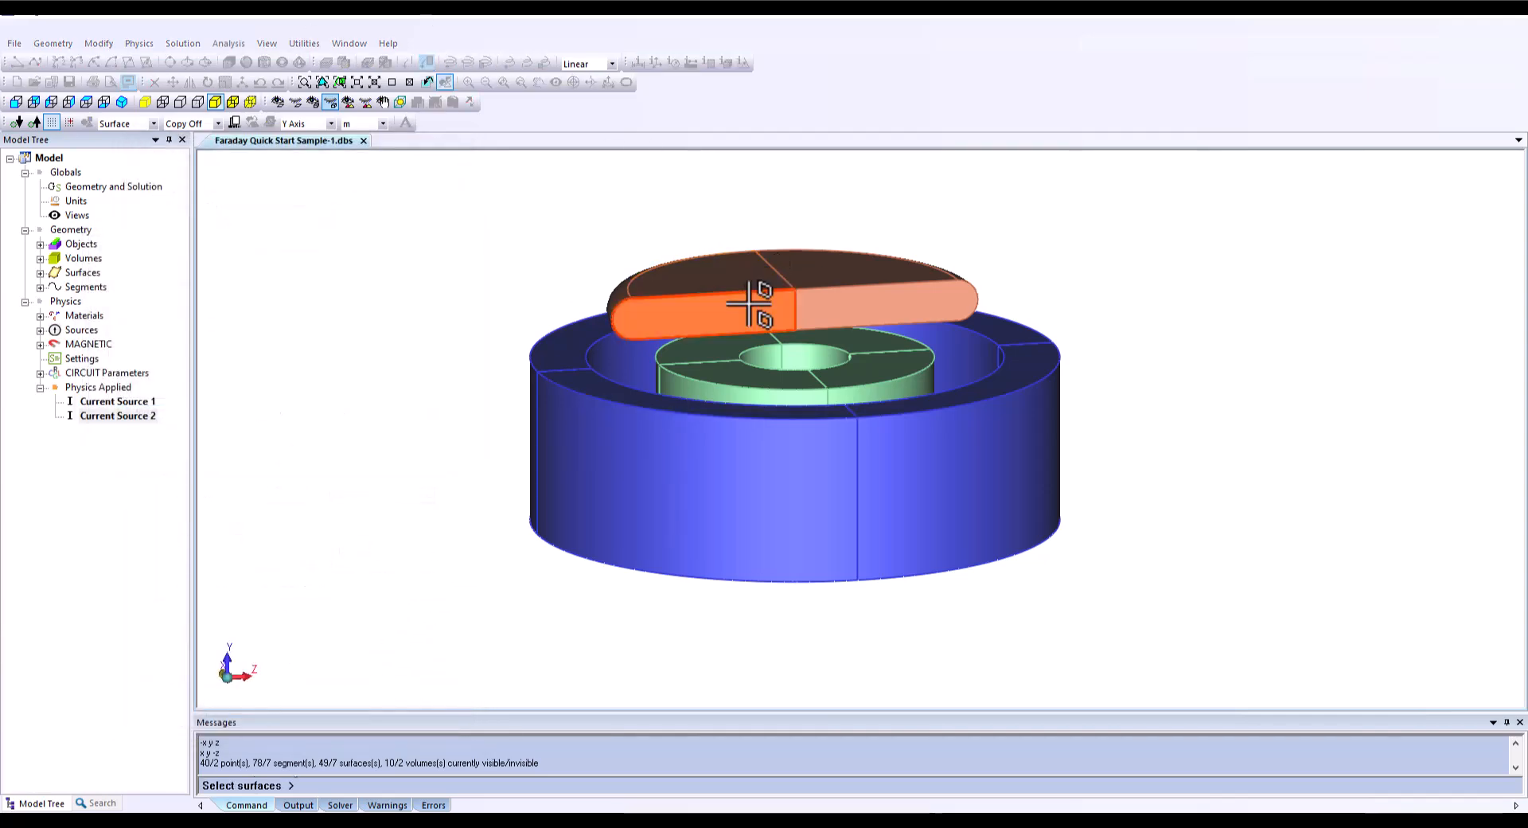
pyautogui.click(866, 315)
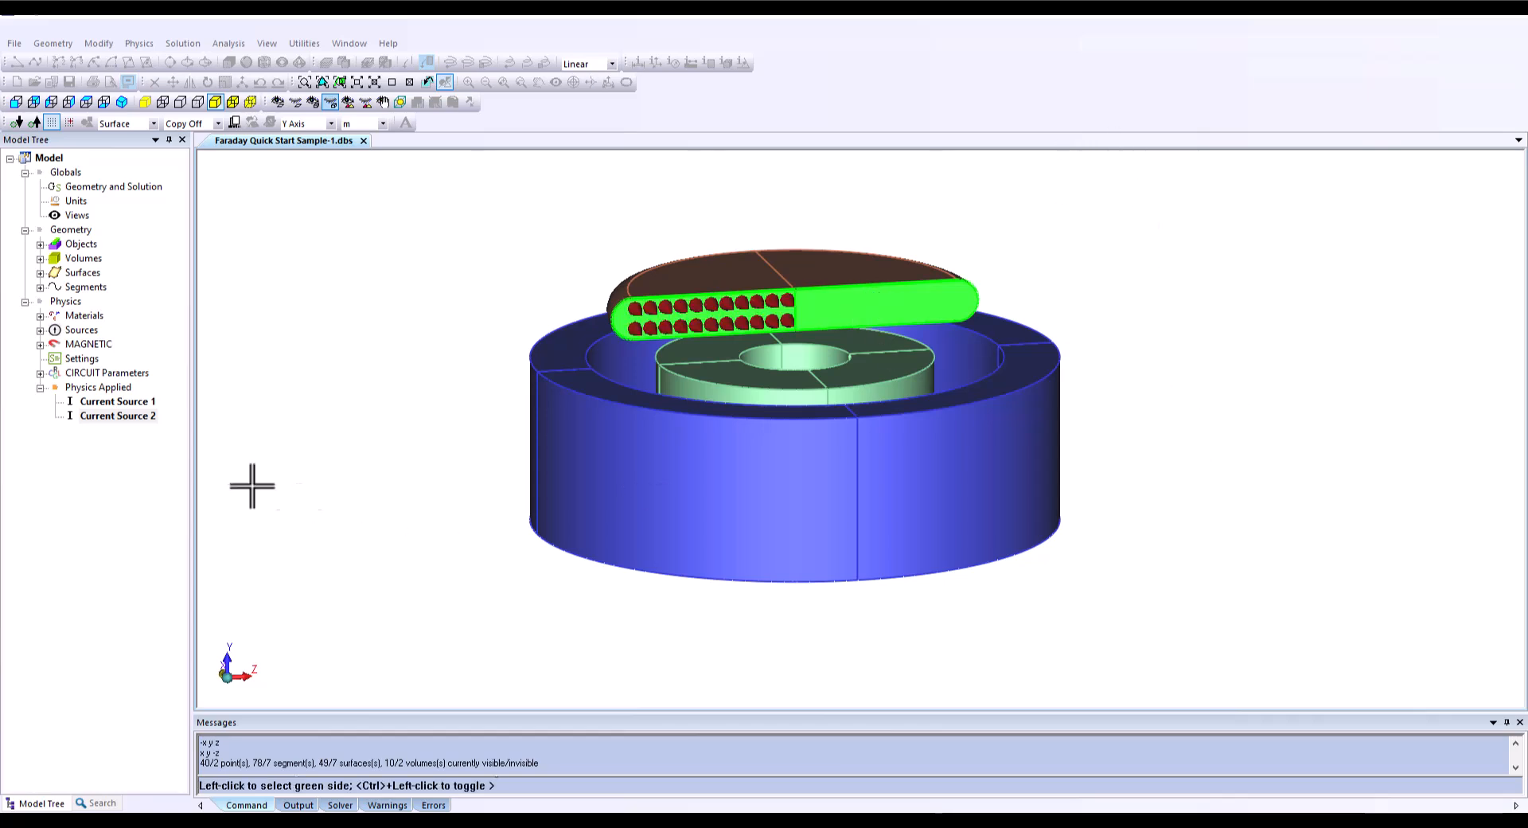
pyautogui.keyDown('ctrl'); pyautogui.click(323, 438); pyautogui.keyUp('ctrl')
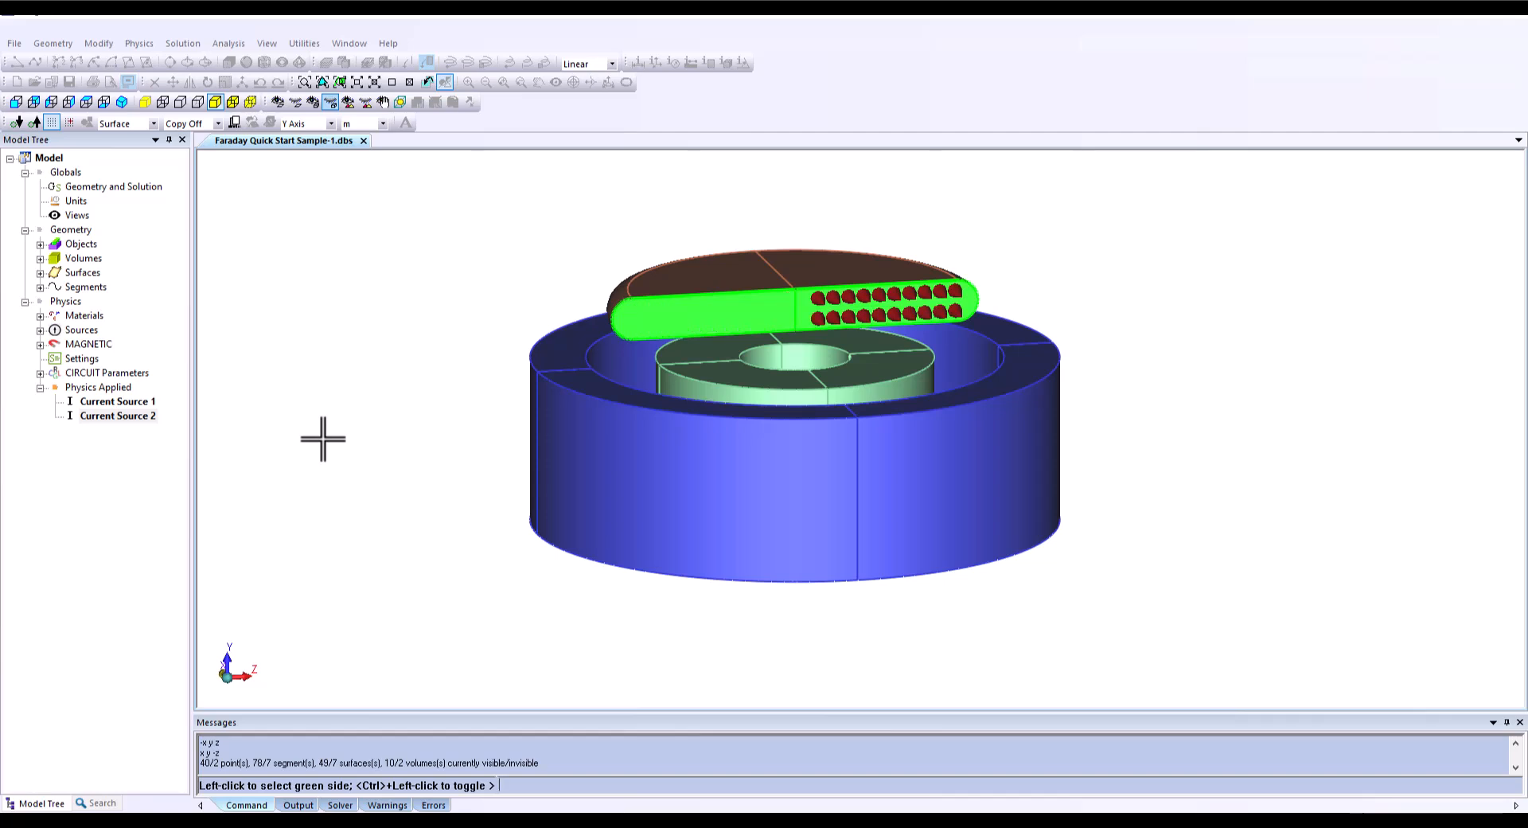
pyautogui.click(323, 438)
# Step: Add a measurement of type Force - Volume to the output definitions
pyautogui.click(158, 413)
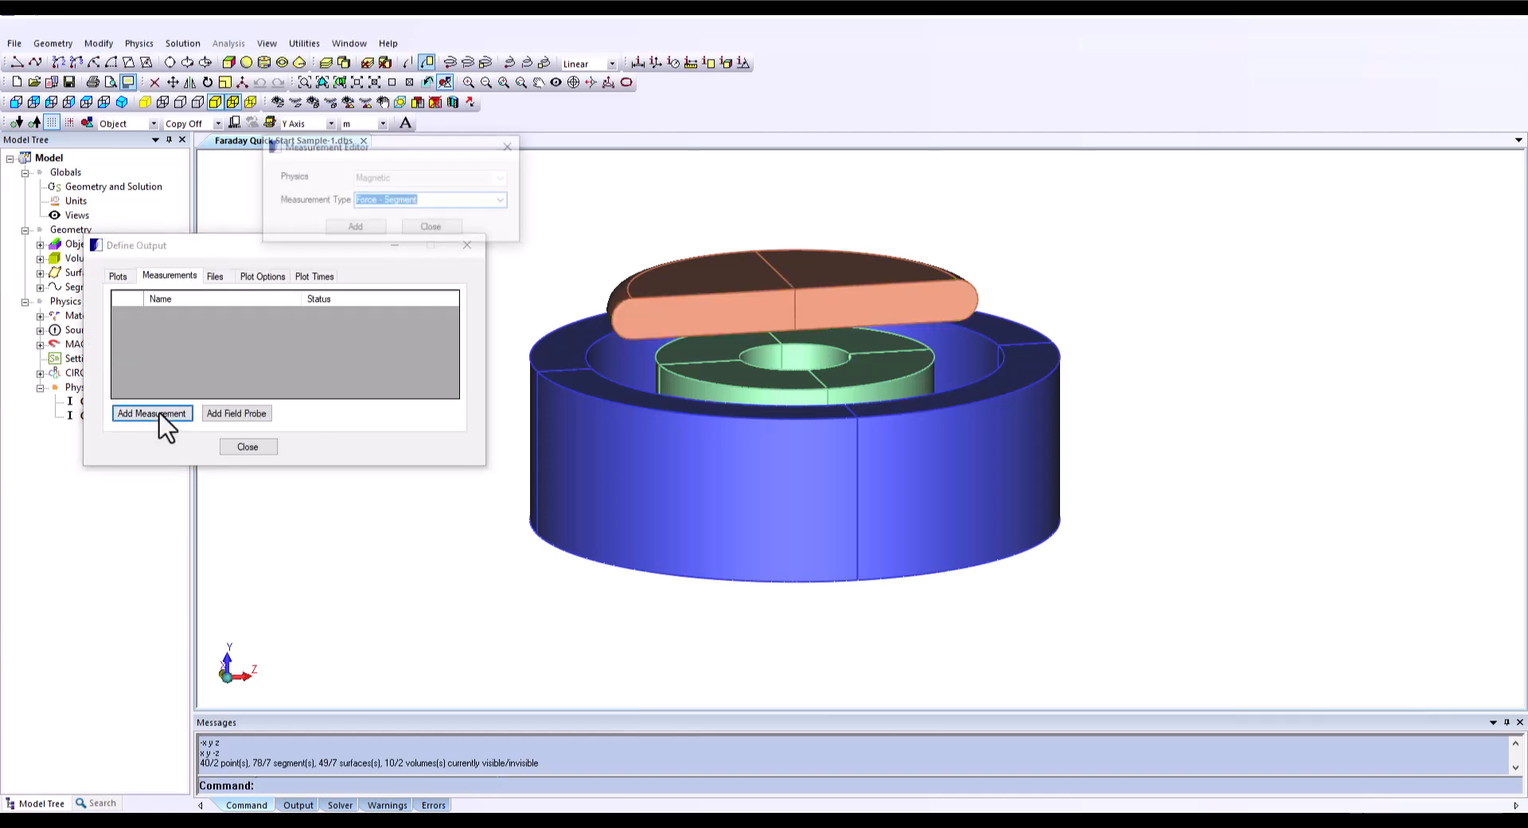
pyautogui.click(502, 200)
pyautogui.scroll(1, 494, 229)
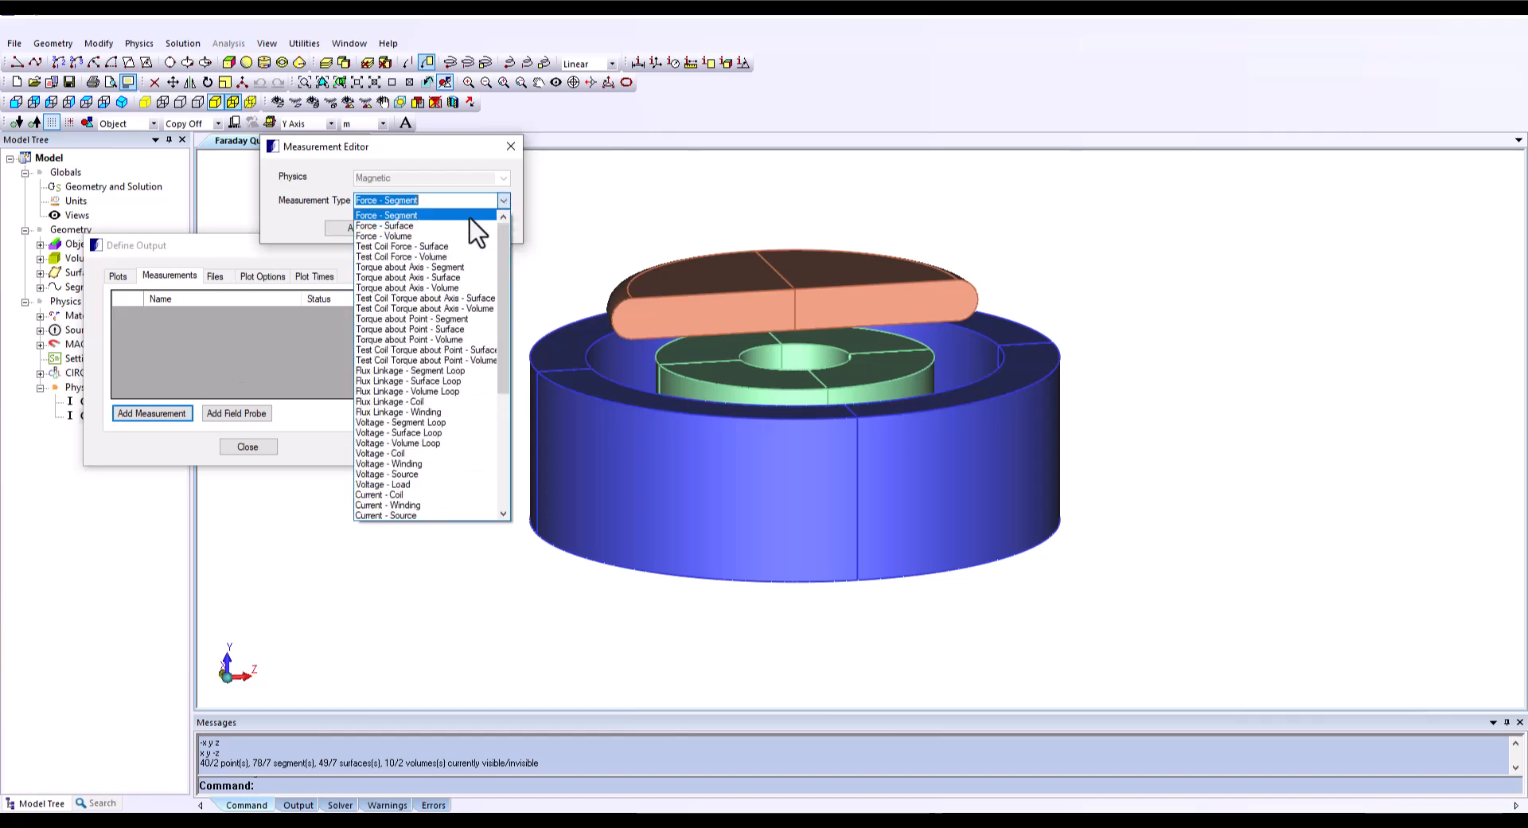
pyautogui.click(430, 246)
pyautogui.click(355, 228)
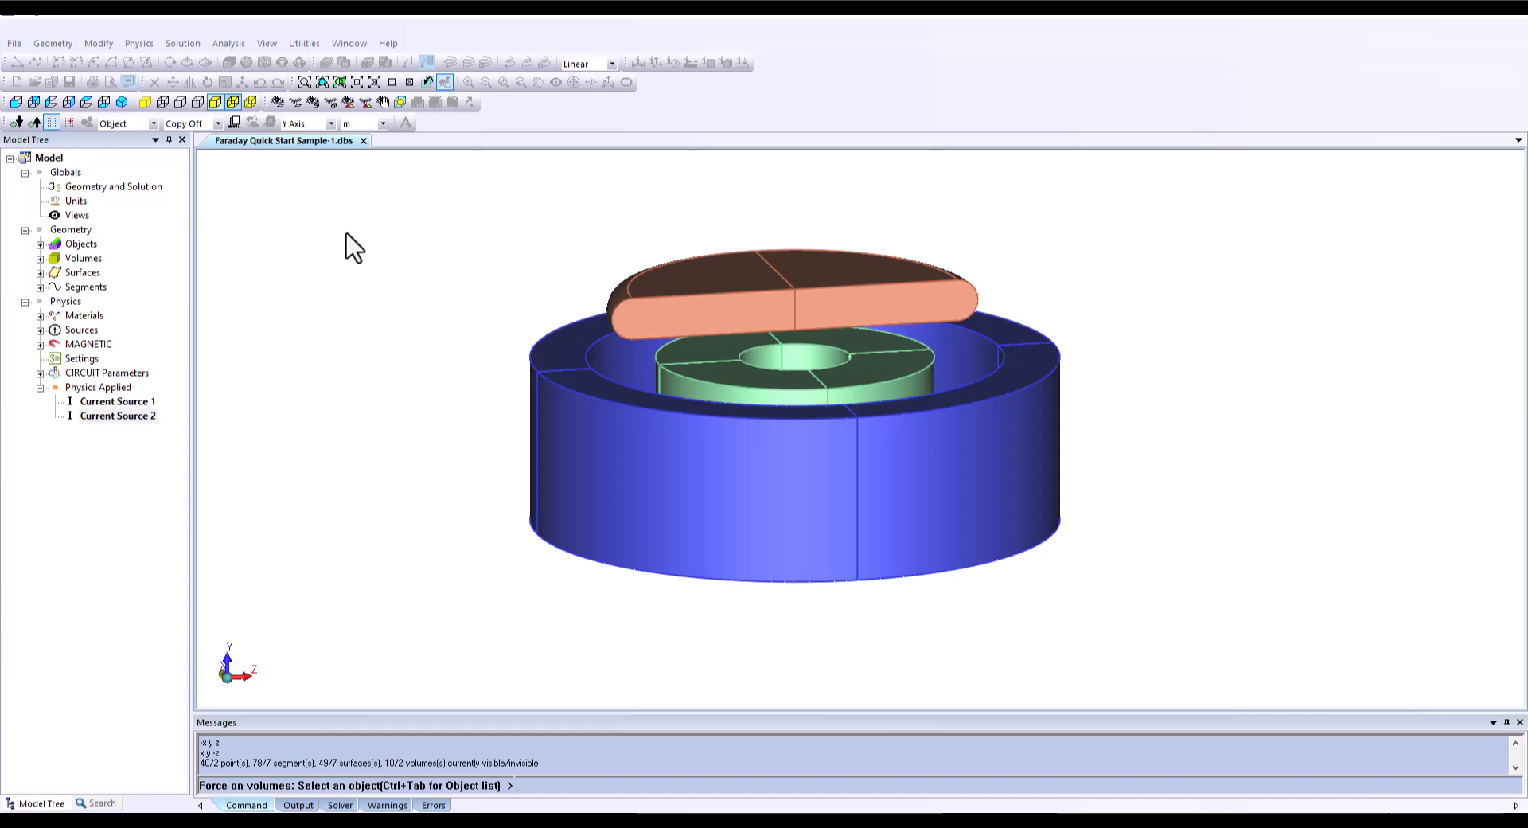
# Step: Choose the Disc object for the volume force measurement, accept it and finish the output definitions
pyautogui.hotkey('ctrl', 'Tab')
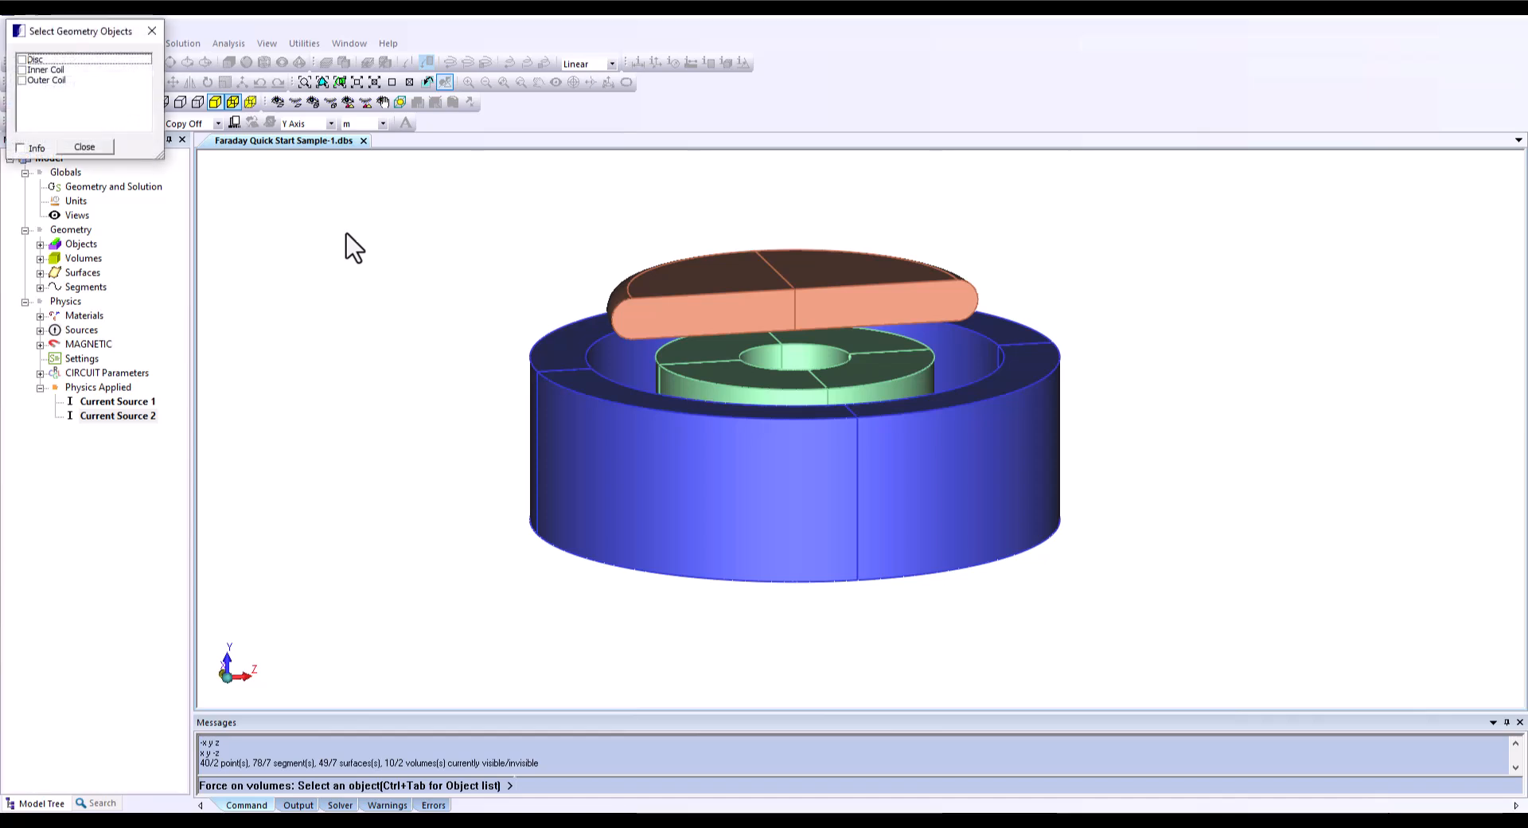
pyautogui.click(33, 59)
pyautogui.click(22, 60)
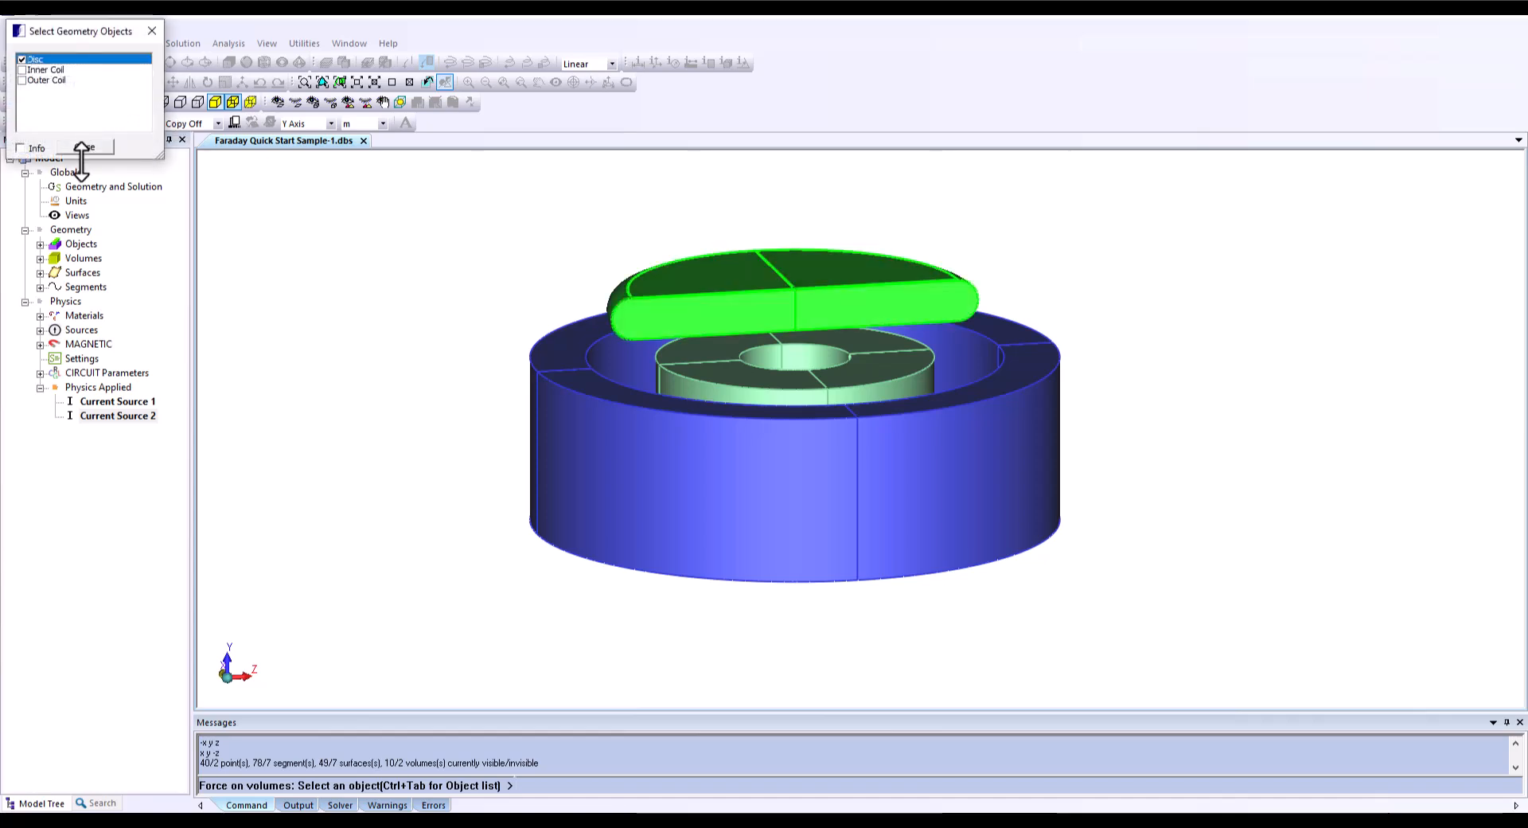
pyautogui.click(89, 147)
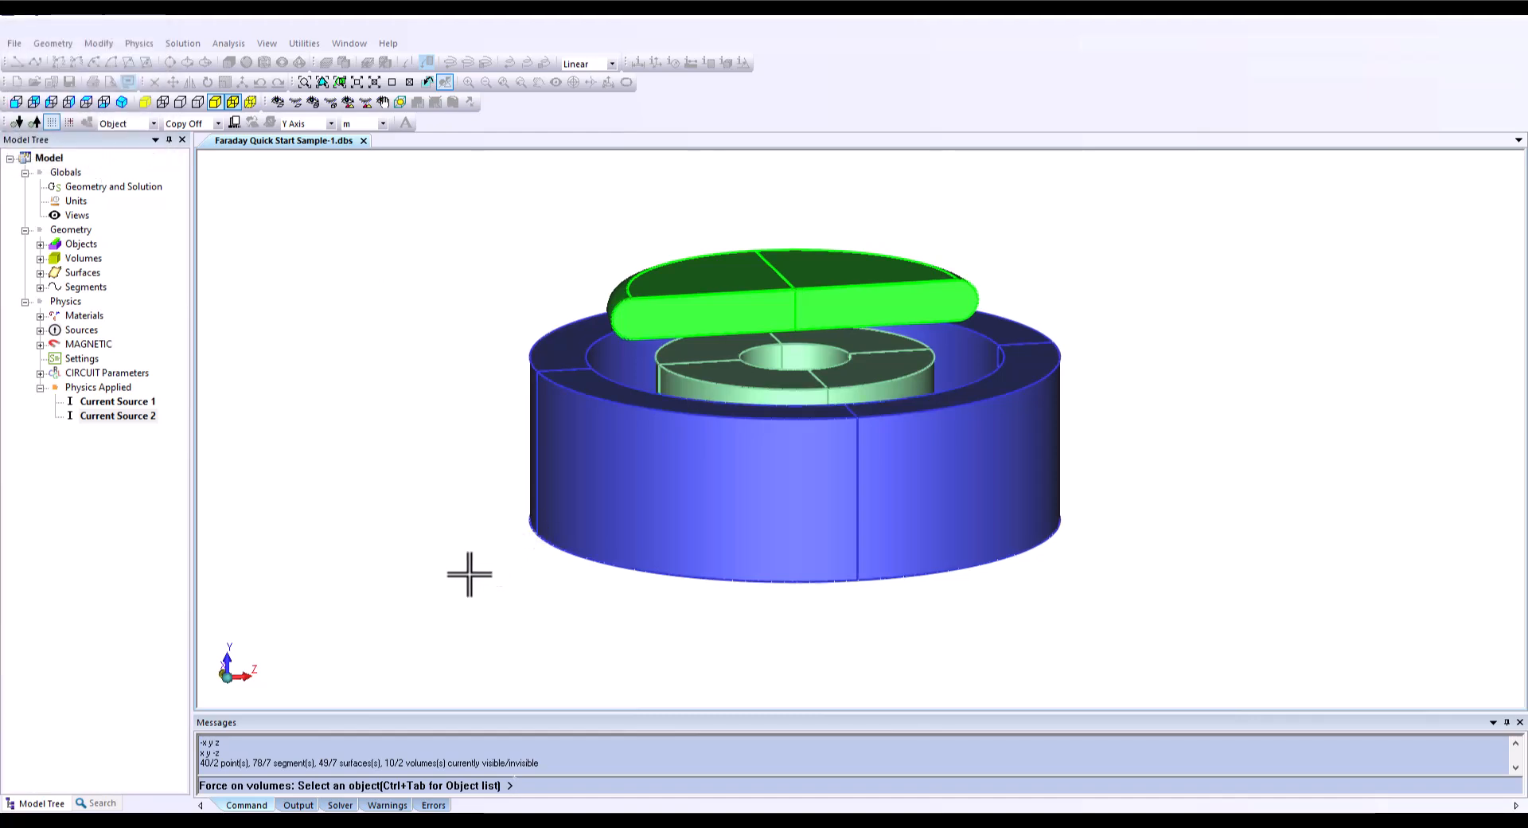
pyautogui.rightClick(391, 570)
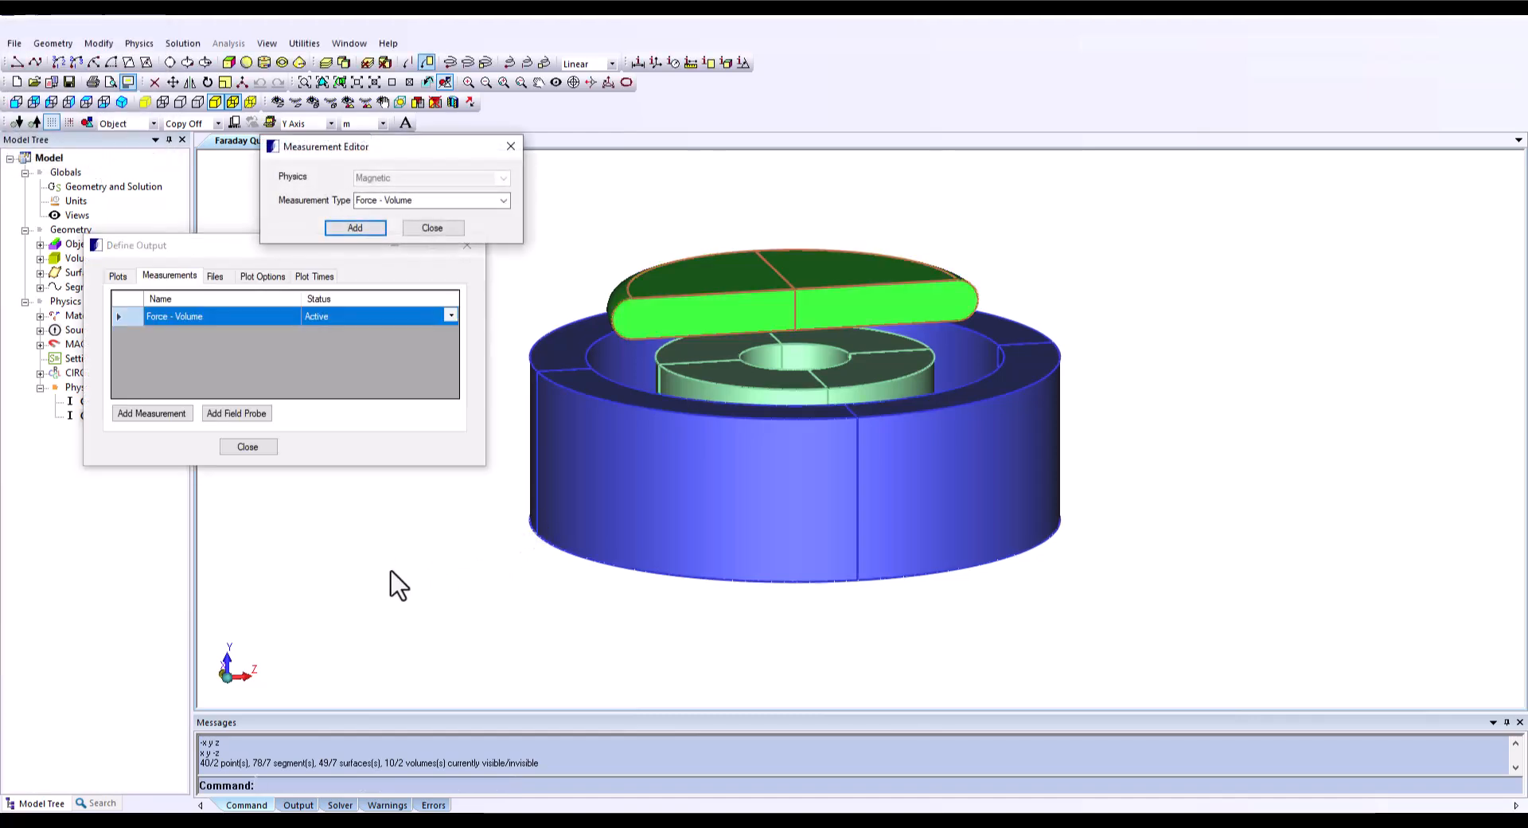
pyautogui.click(448, 231)
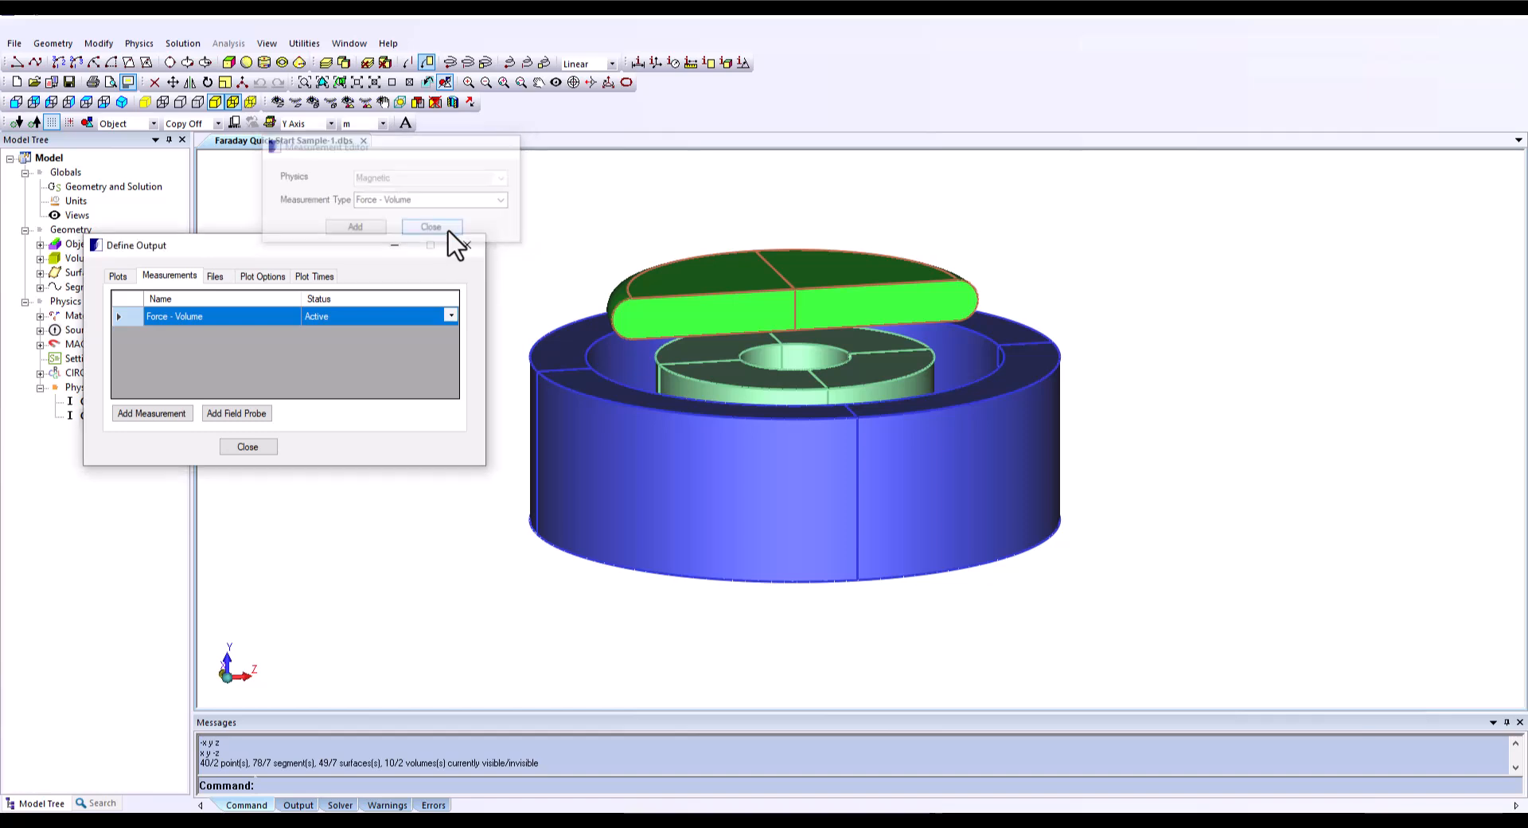
pyautogui.click(248, 447)
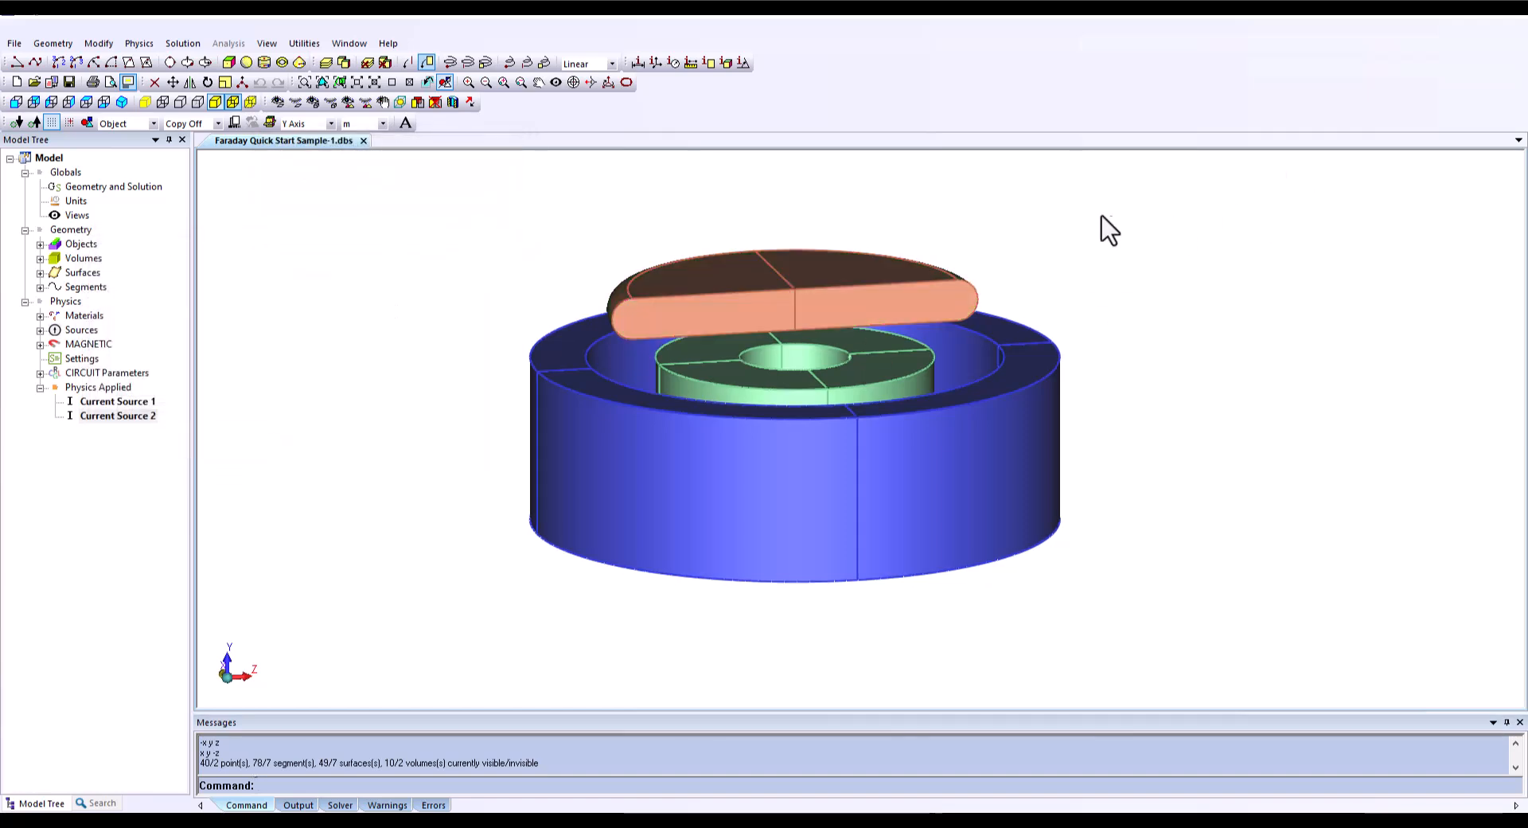
# Step: Save the design and run the solver
pyautogui.click(69, 82)
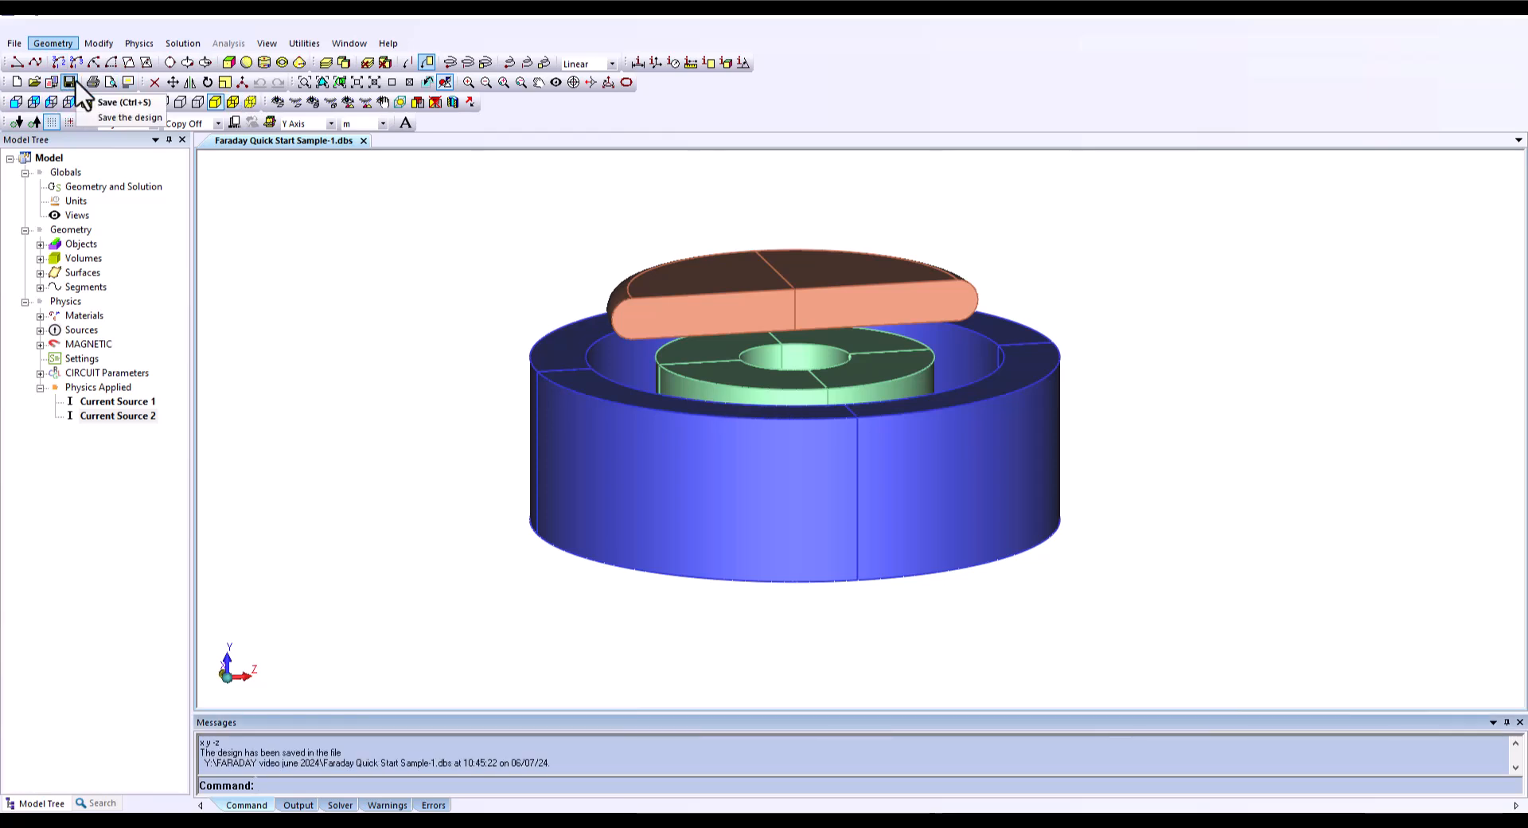
pyautogui.click(191, 44)
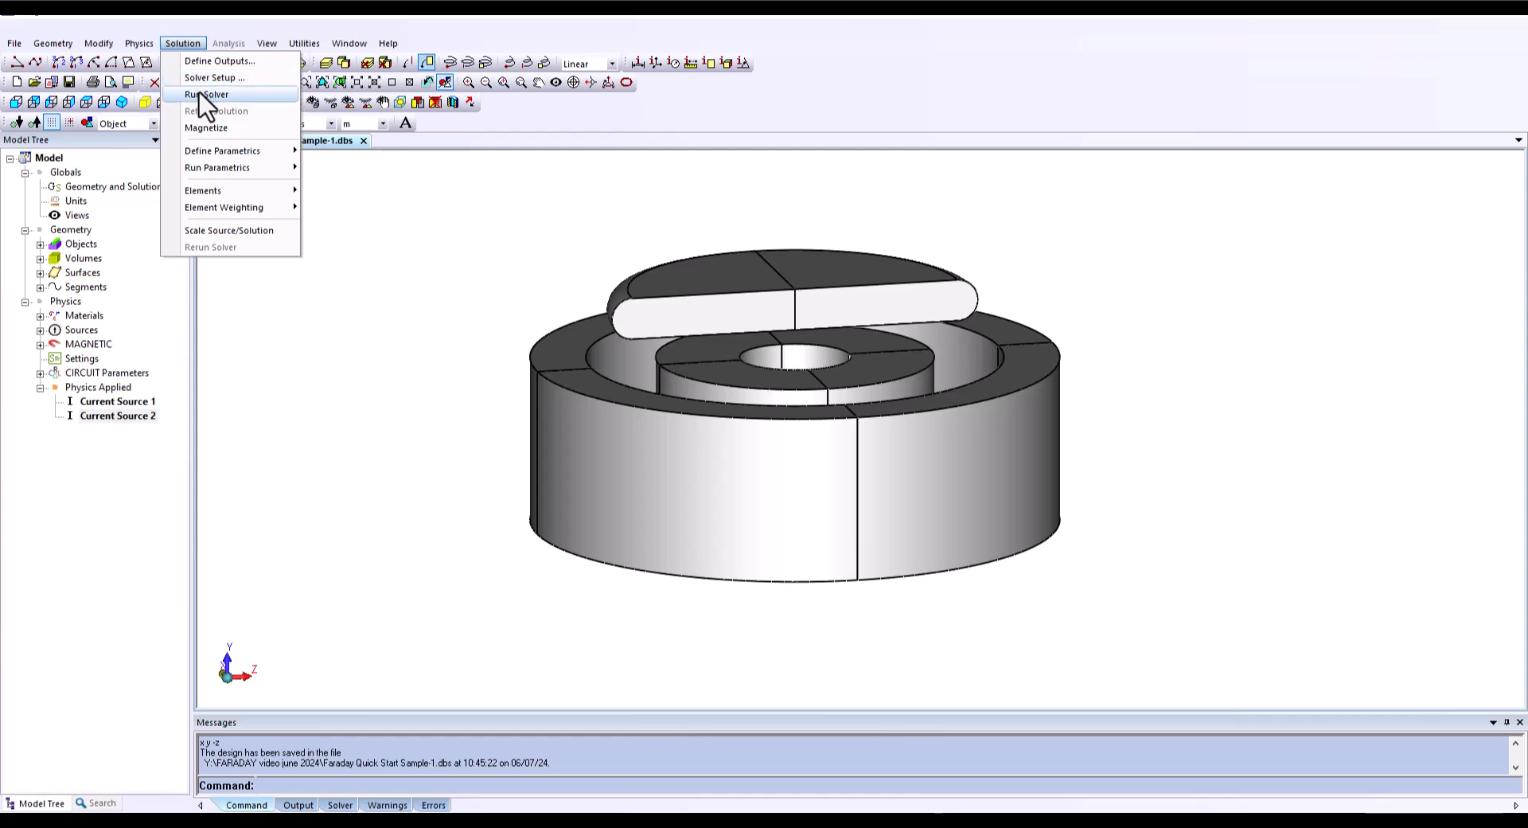
pyautogui.click(206, 95)
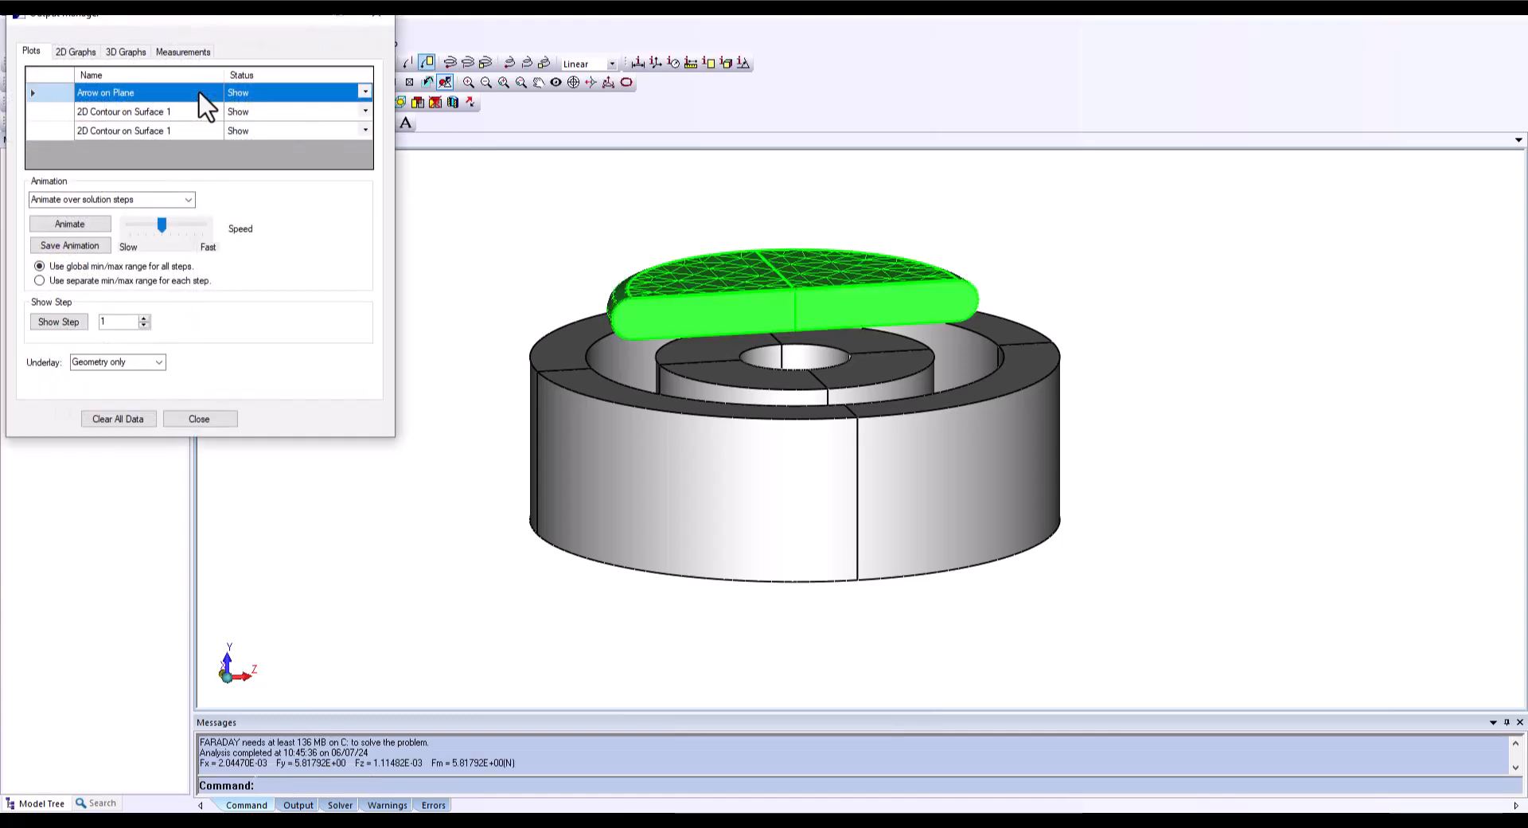
# Step: Show the plots for solution step 1 and examine the property options of a 2D surface contour plot
pyautogui.moveTo(286, 21); pyautogui.dragTo(323, 102)
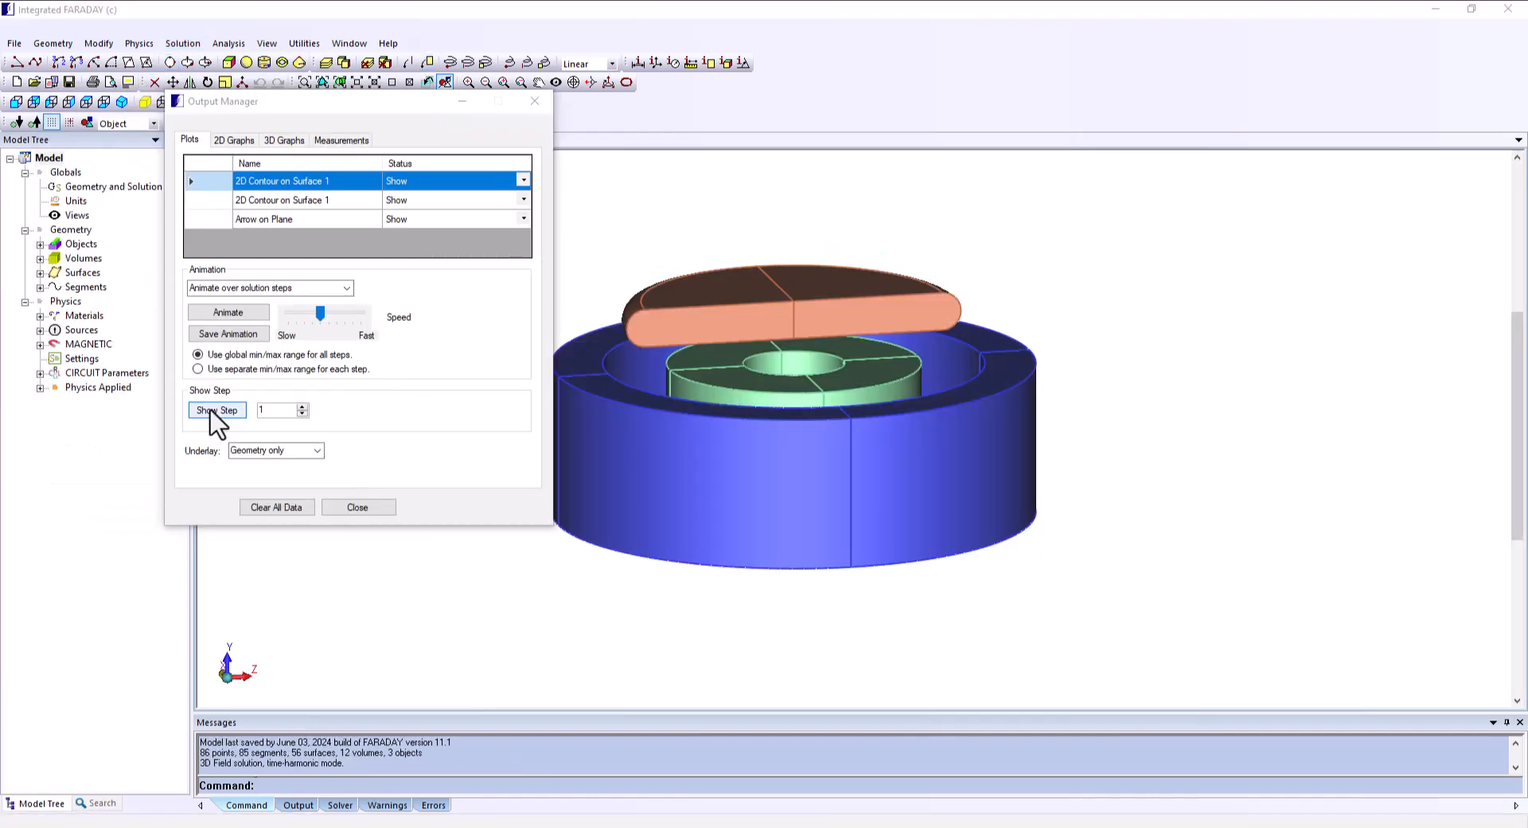
pyautogui.click(212, 412)
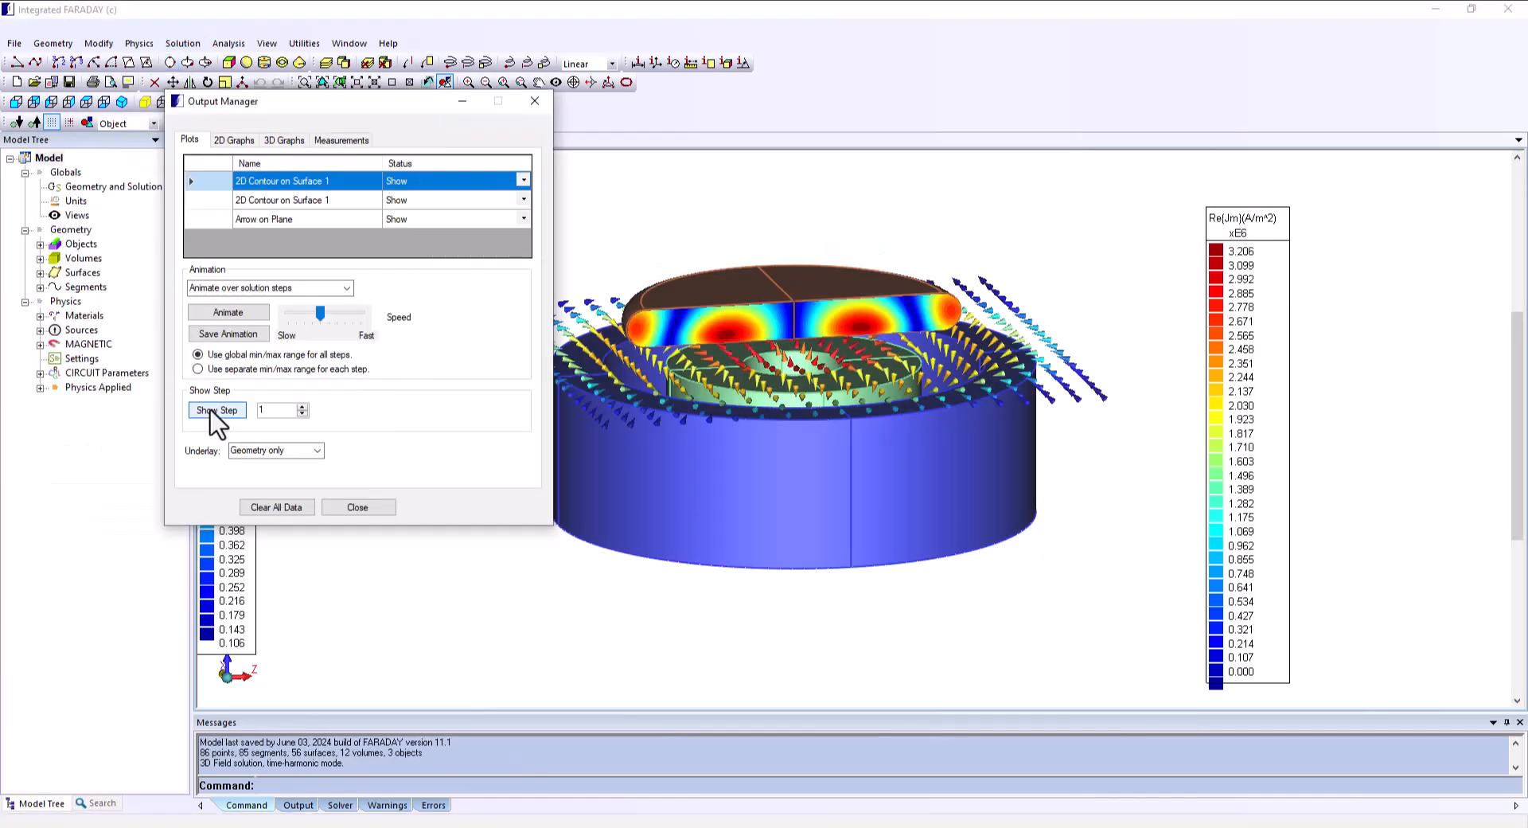
pyautogui.rightClick(435, 191)
pyautogui.click(460, 201)
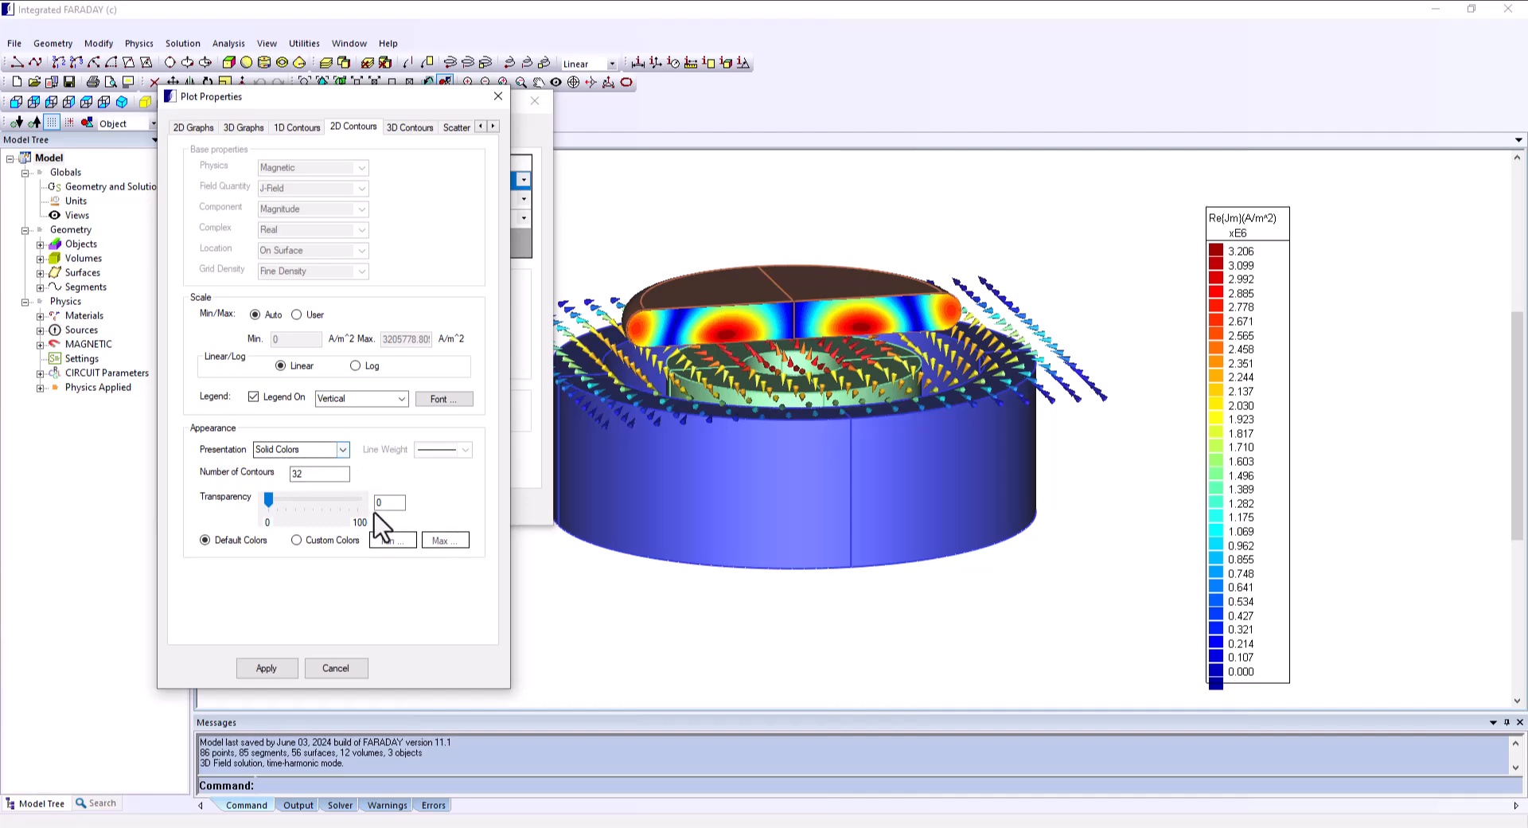
pyautogui.click(498, 96)
pyautogui.click(533, 101)
pyautogui.click(186, 46)
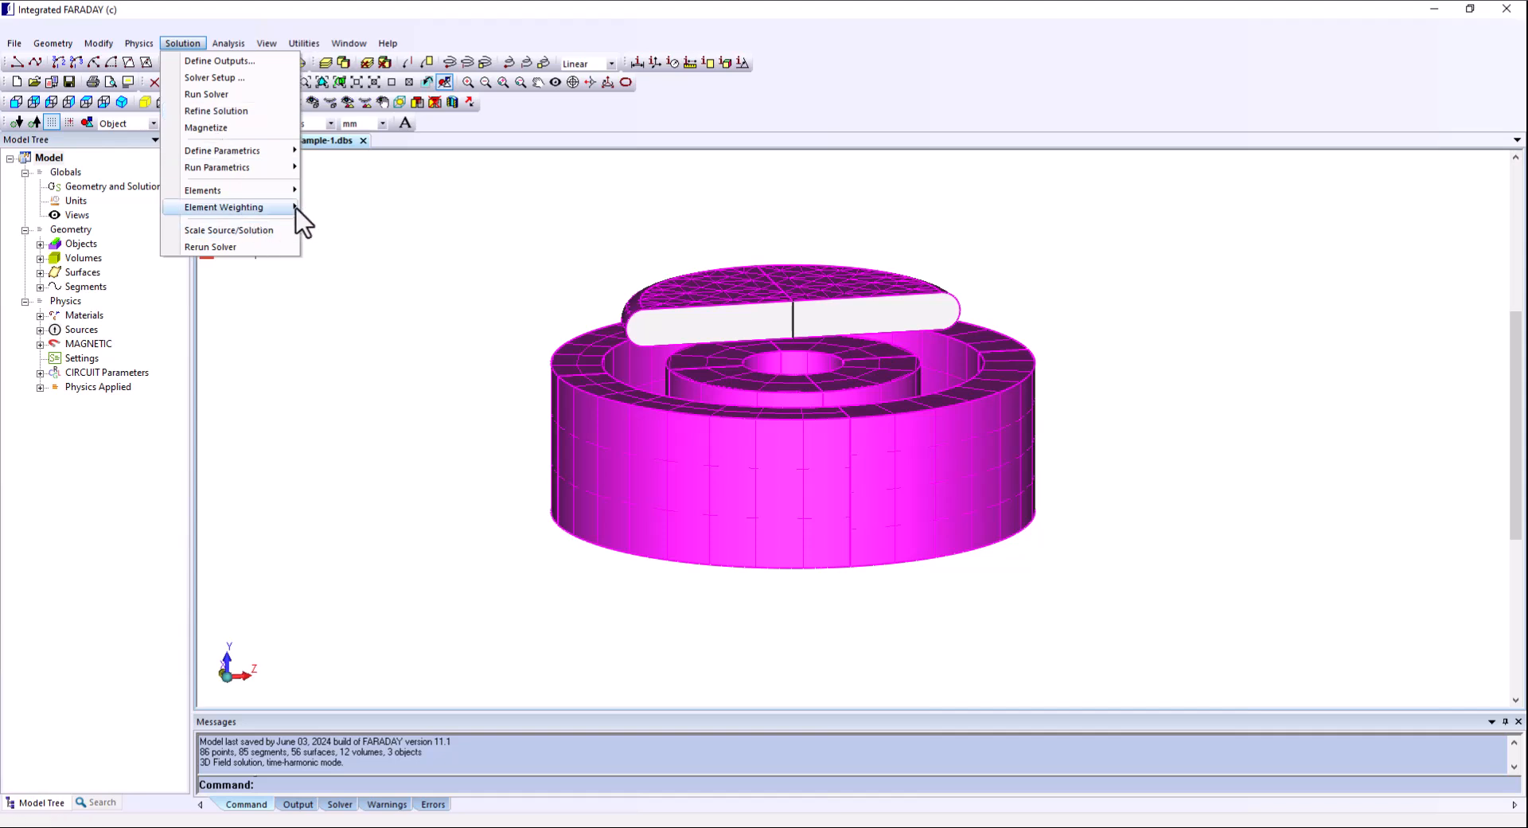
pyautogui.moveTo(296, 208)
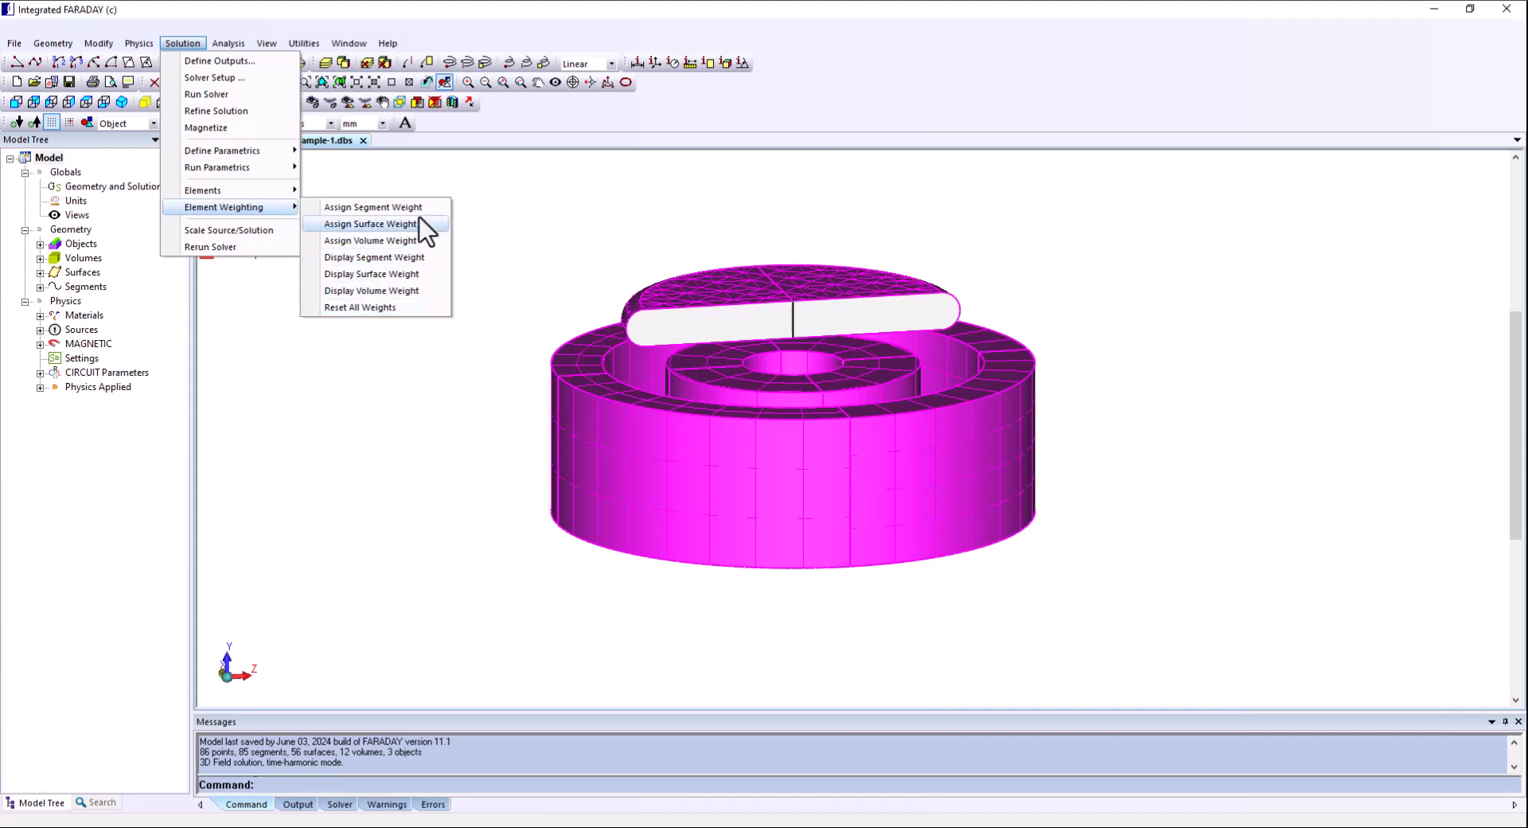
pyautogui.click(708, 210)
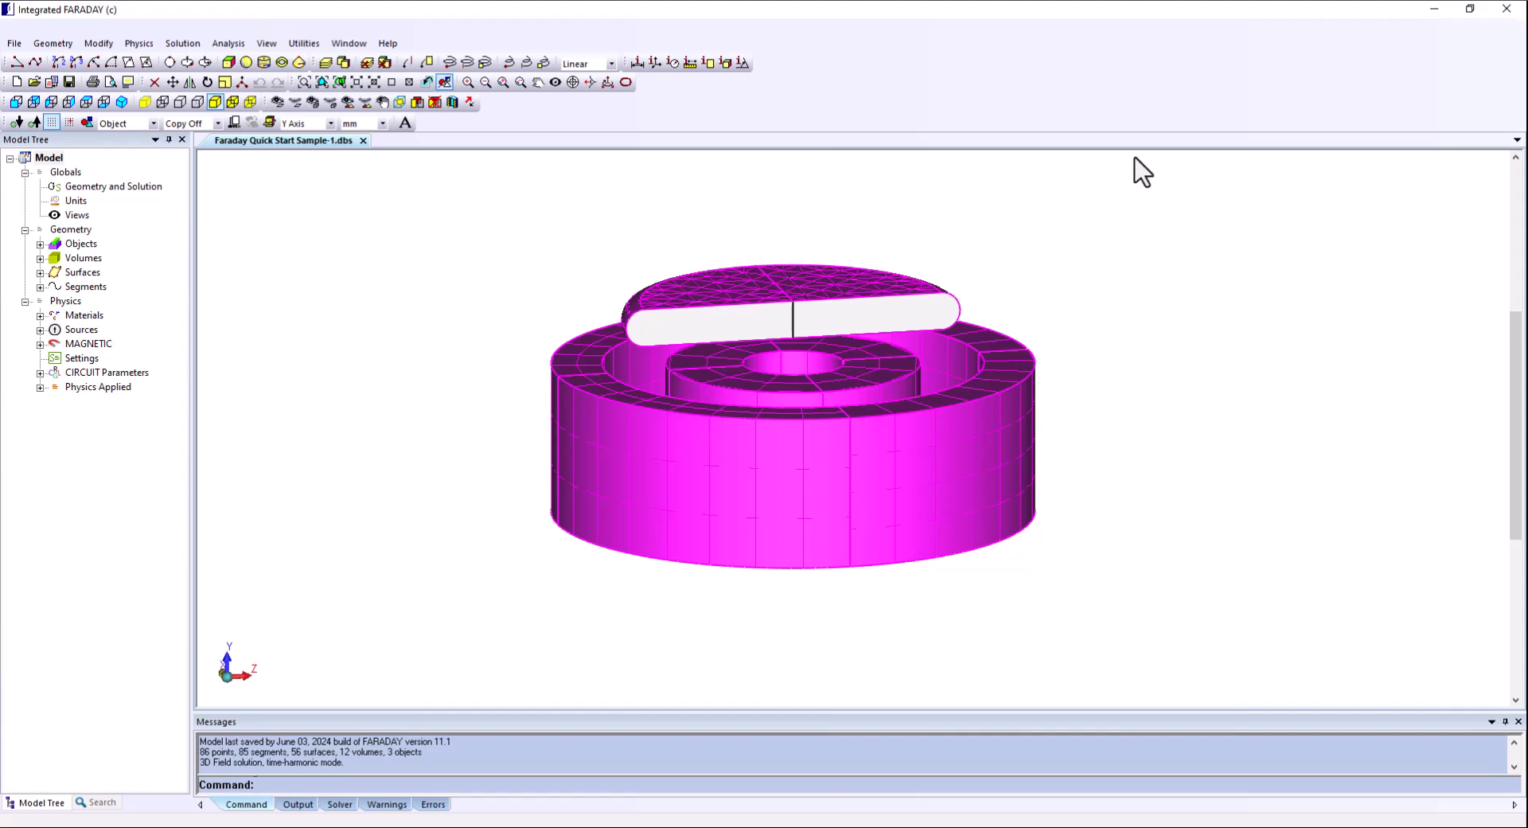